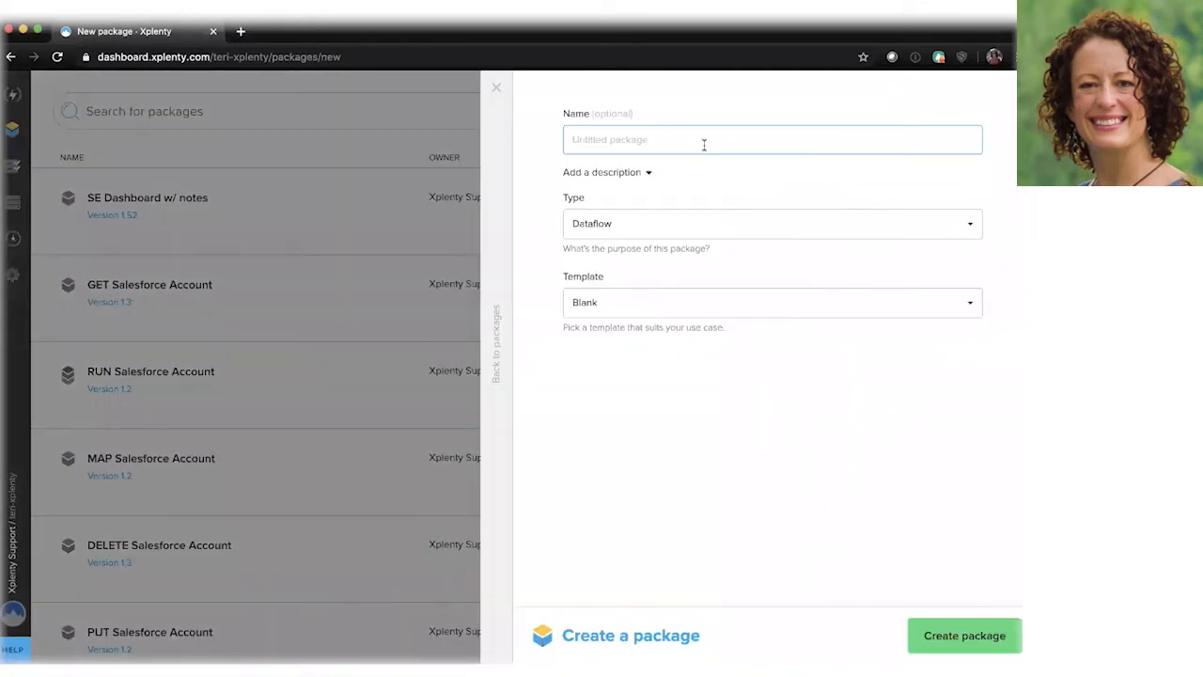
Create a blank Dataflow package named "SF Accounts"
click(703, 141)
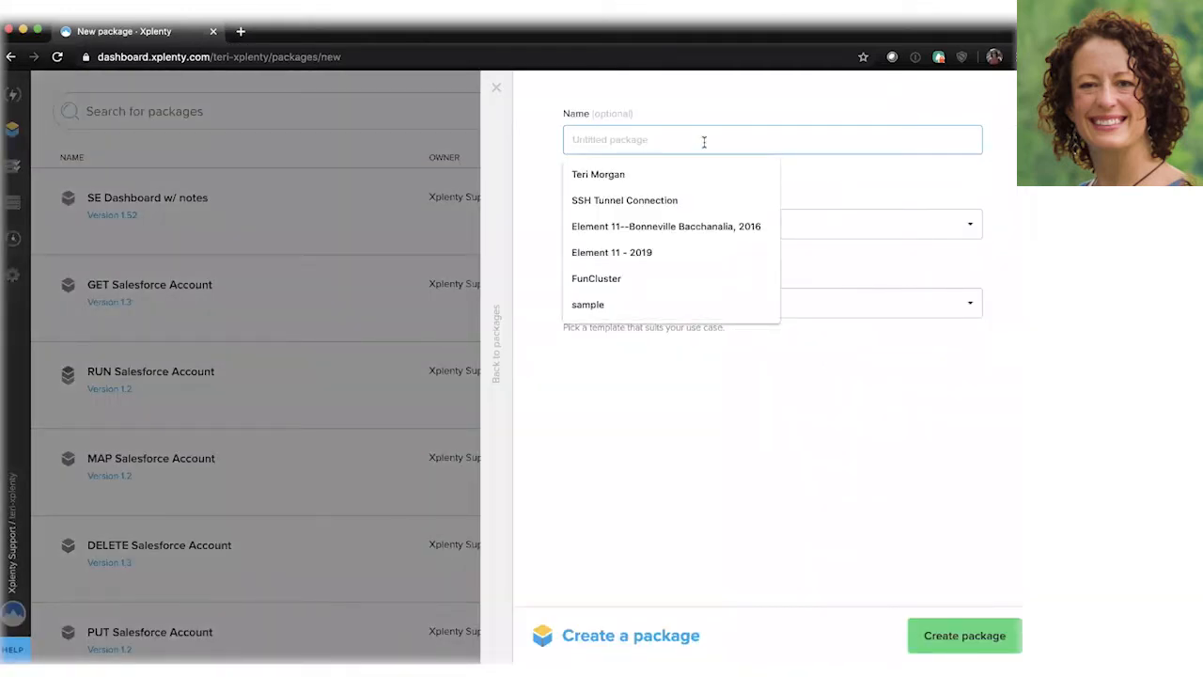
text(SF Accounts)
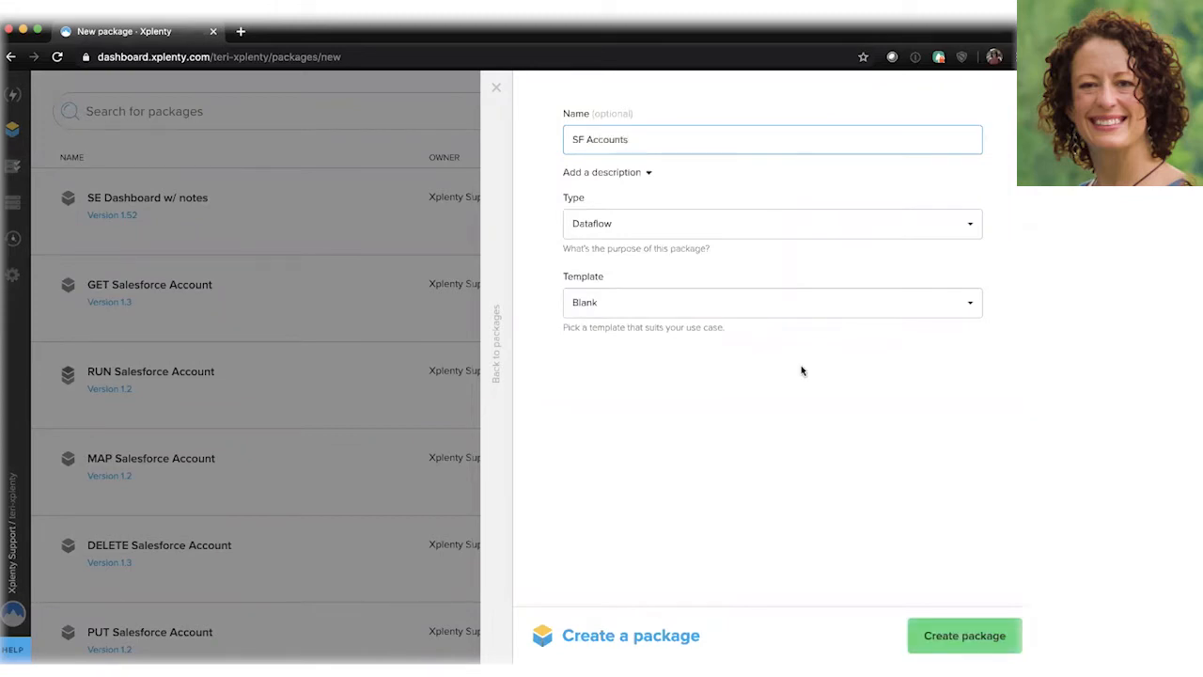
click(975, 625)
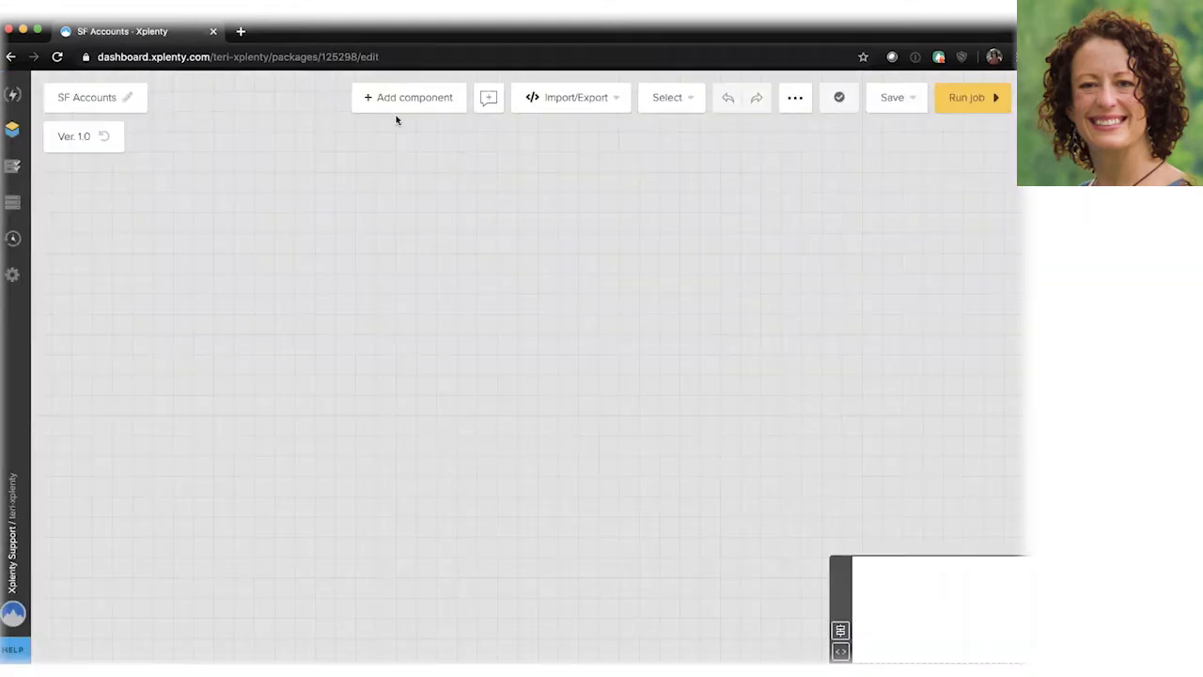
Add a Salesforce source component and place it in the upper-left area of the canvas
click(420, 99)
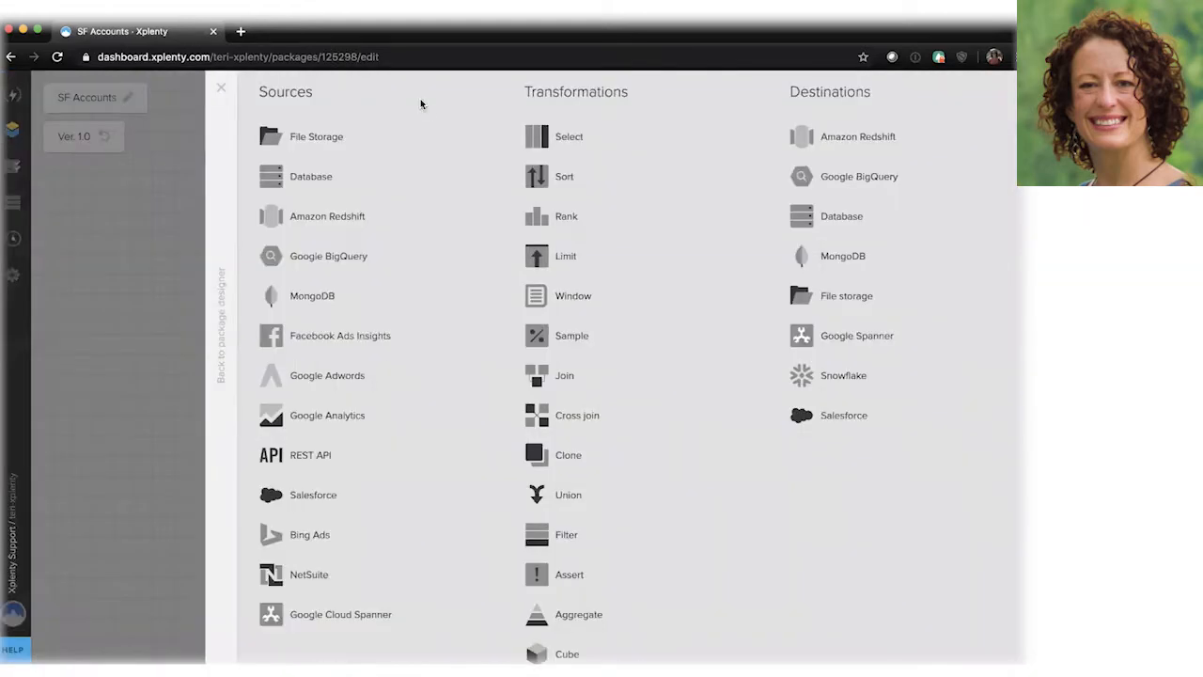
click(313, 494)
drag(587, 154, 264, 193)
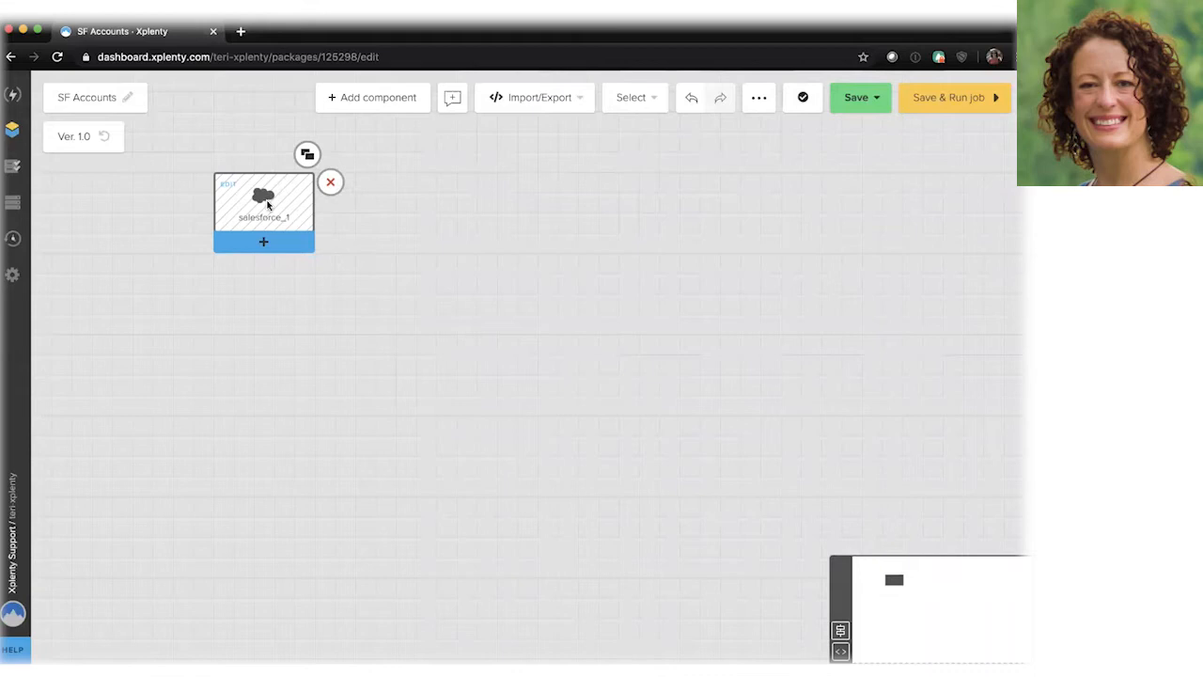
Assign the Portfolio Salesforce 1 connection to the Salesforce source and rename the component "Company1"
click(268, 204)
click(588, 213)
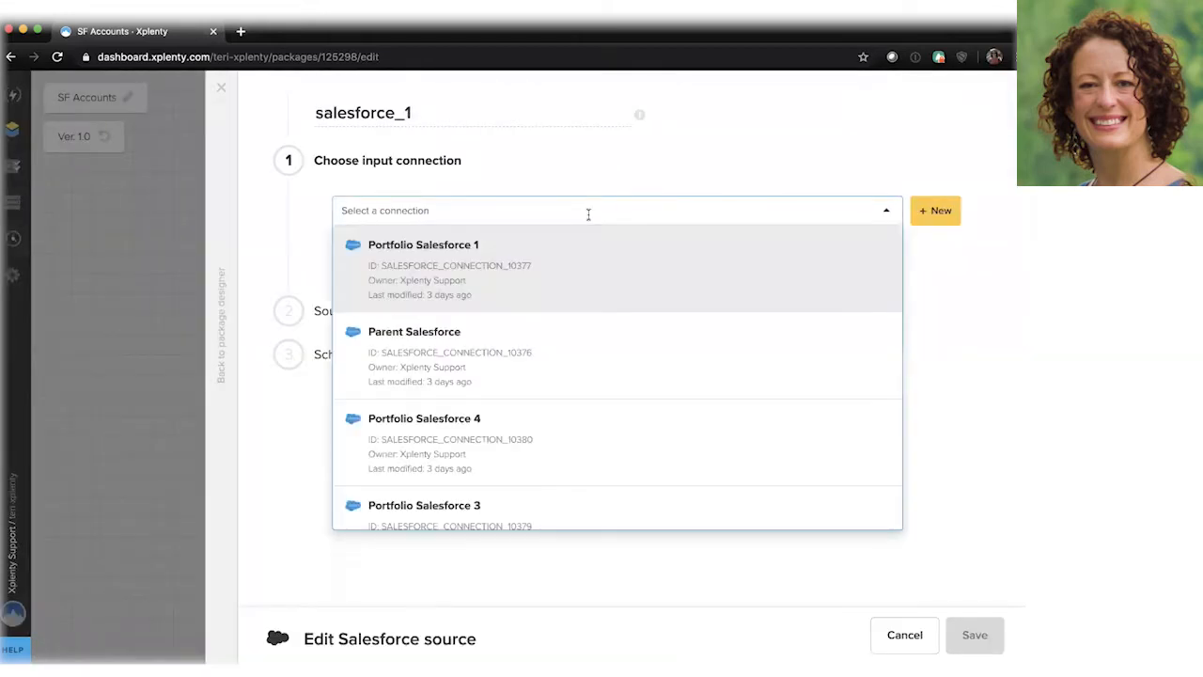
click(484, 272)
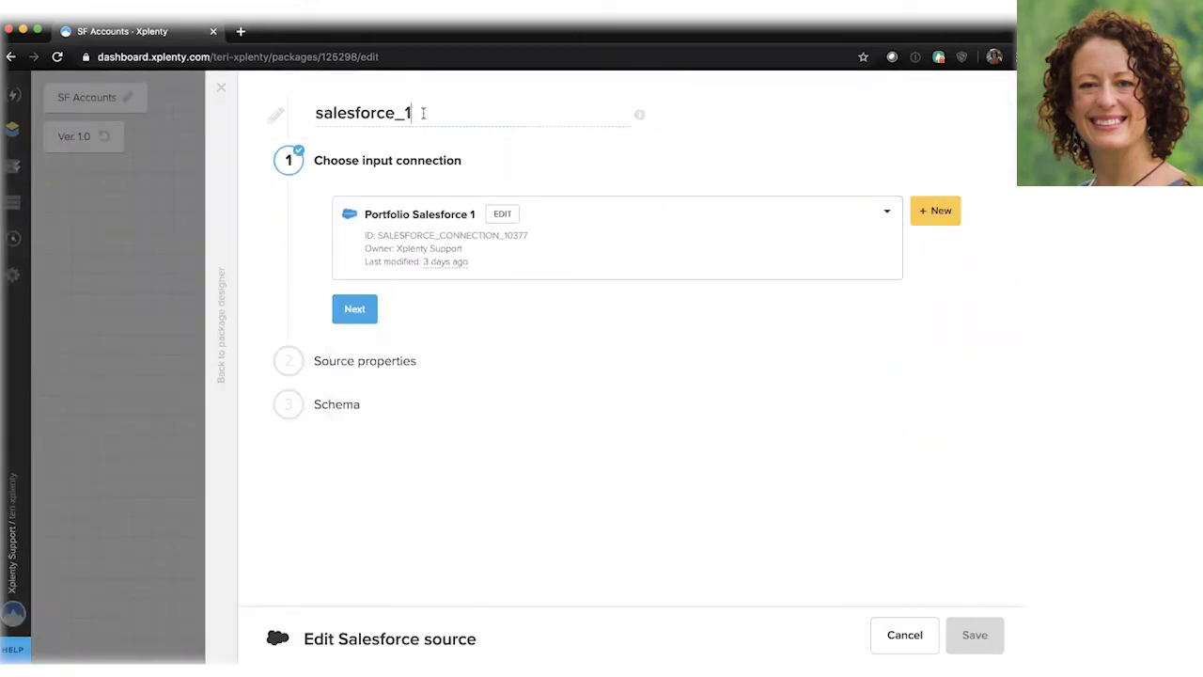
drag(423, 113, 273, 113)
text(Company)
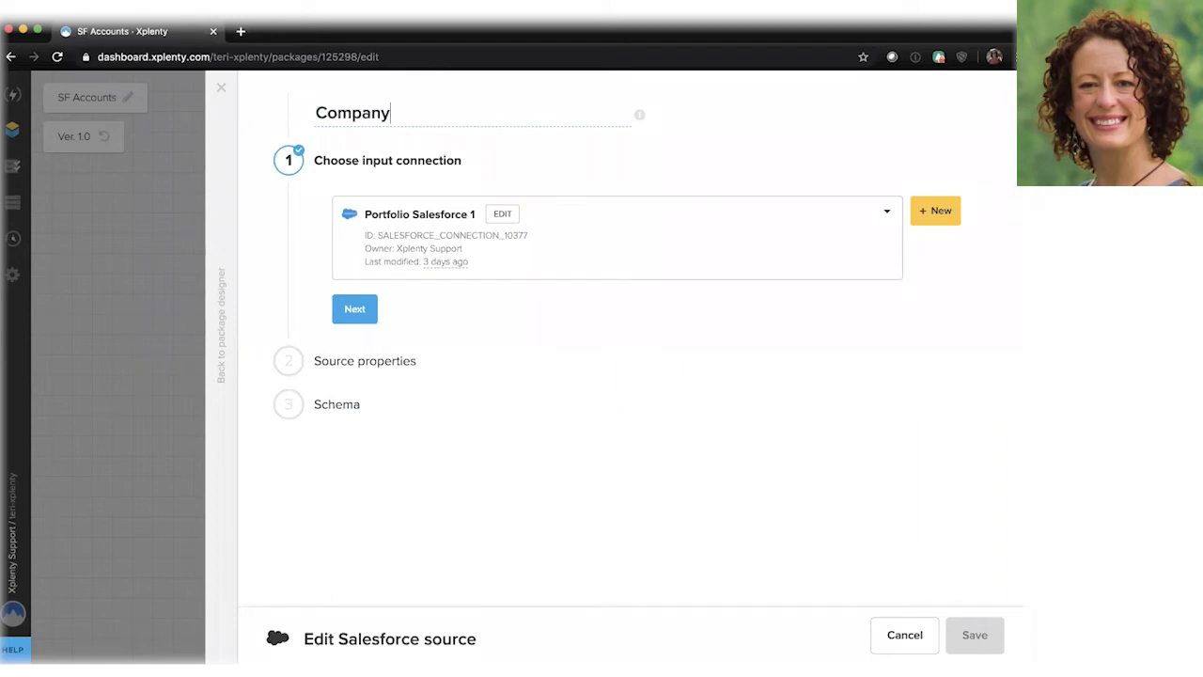
click(358, 311)
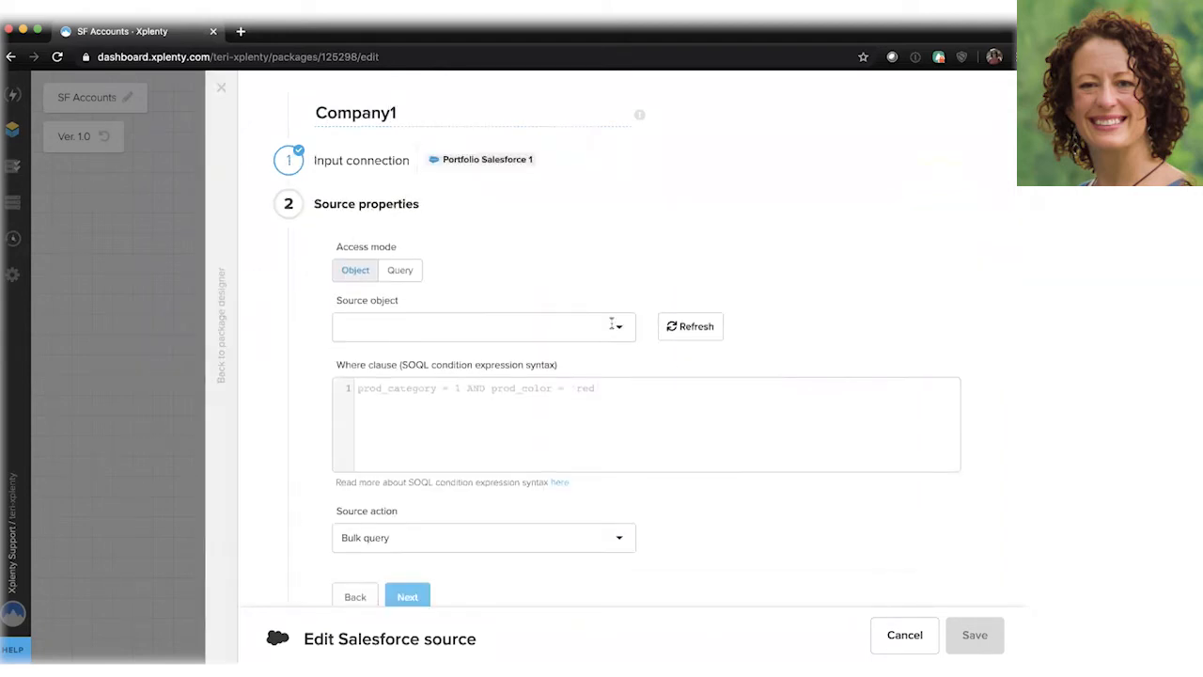
Set Account as the source object of Company1, include all available fields, and save the source
click(615, 326)
click(546, 370)
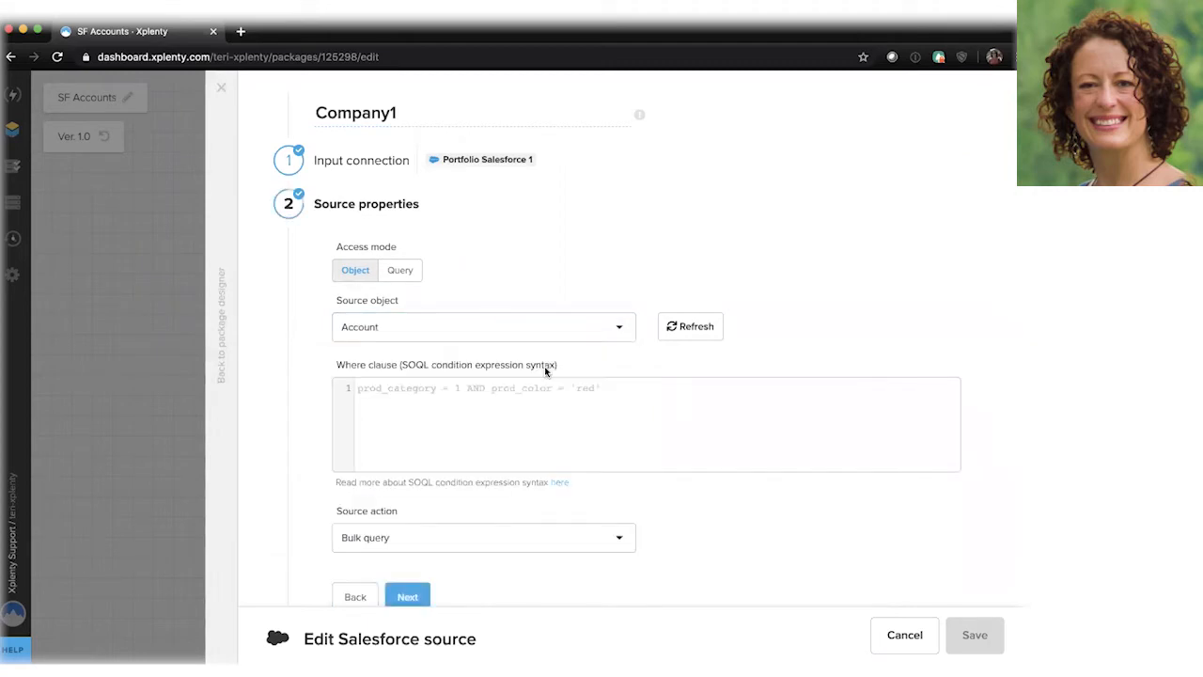
scroll(475, 498, down, 2)
click(410, 510)
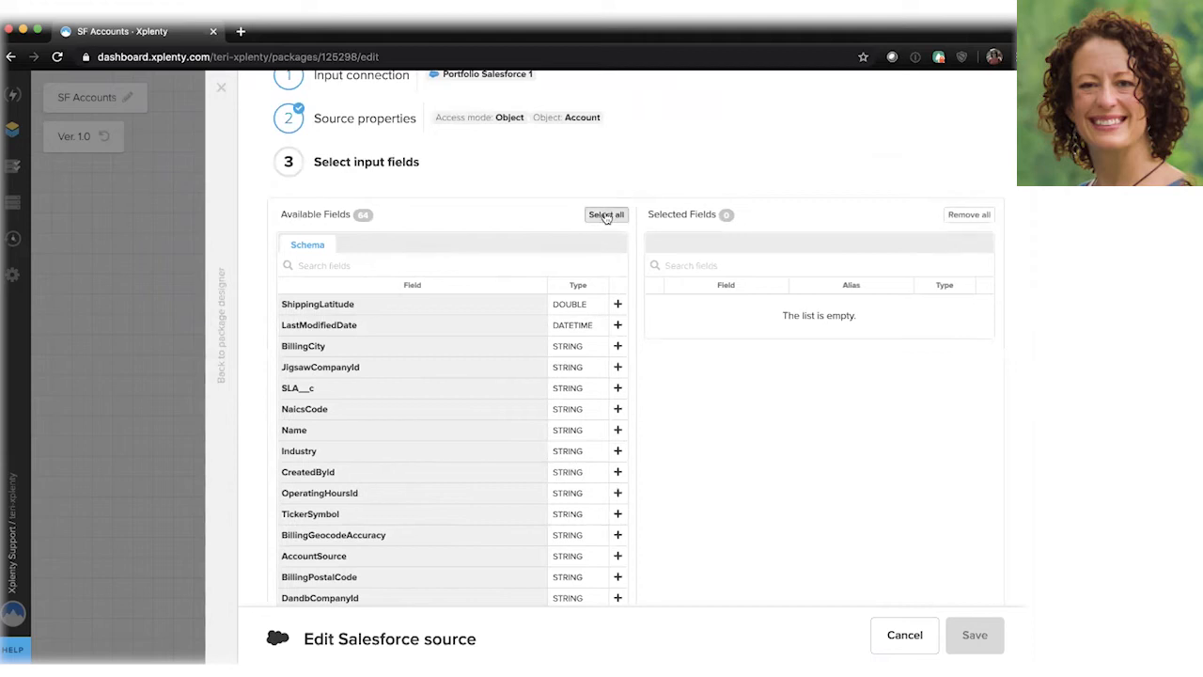
click(607, 216)
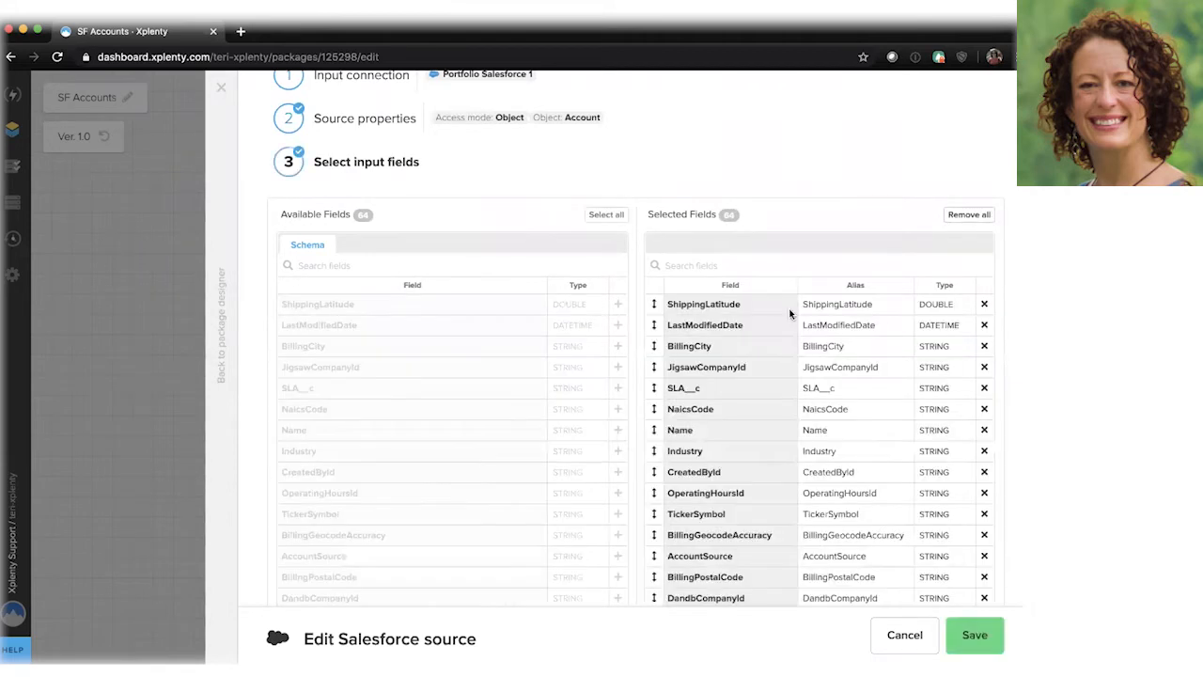
click(972, 635)
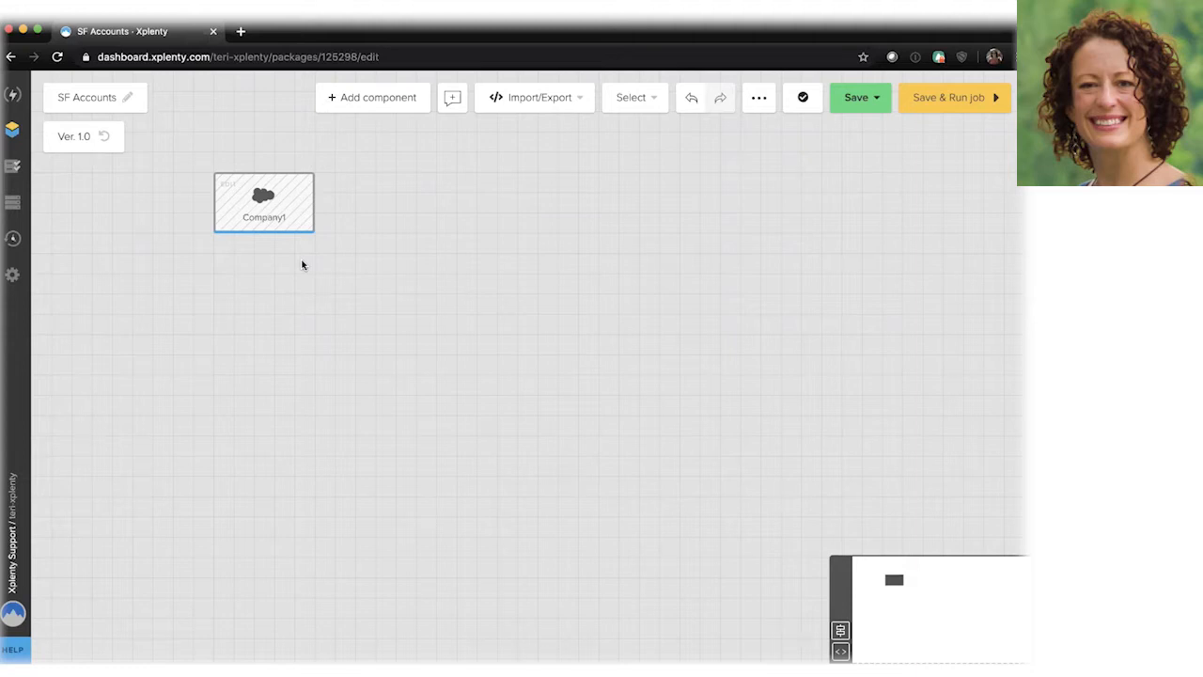
Attach a Select transformation below Company1 and auto-fill its field expressions with all incoming fields
mouse_move(266, 241)
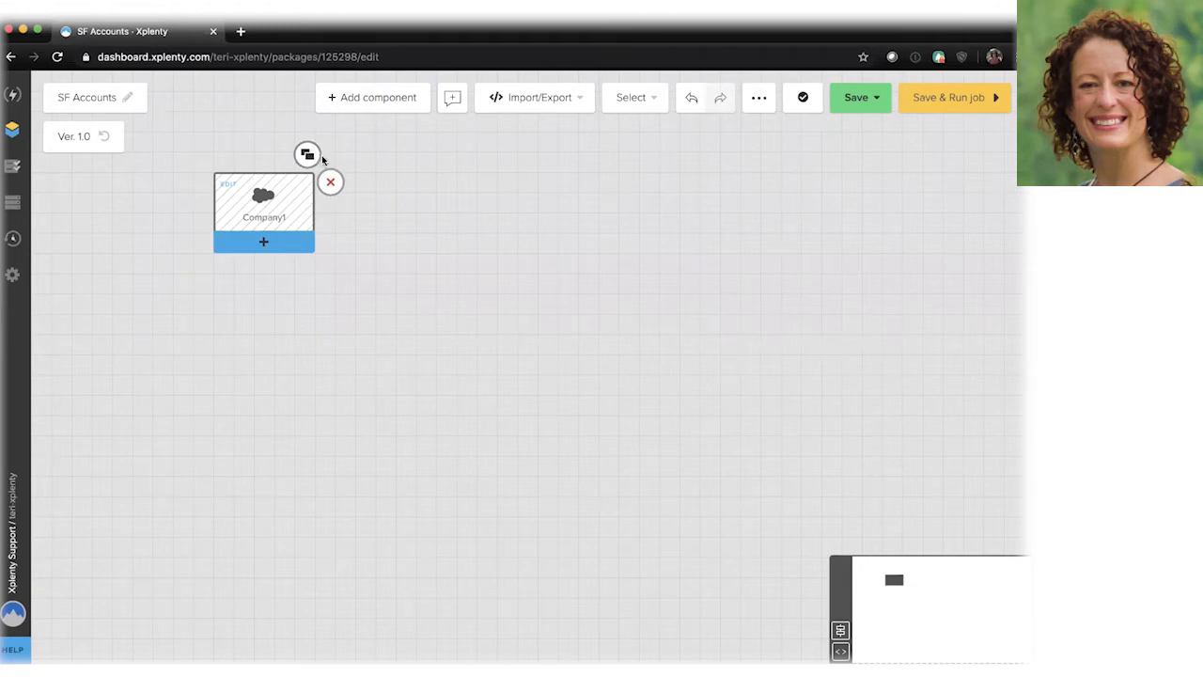
click(263, 244)
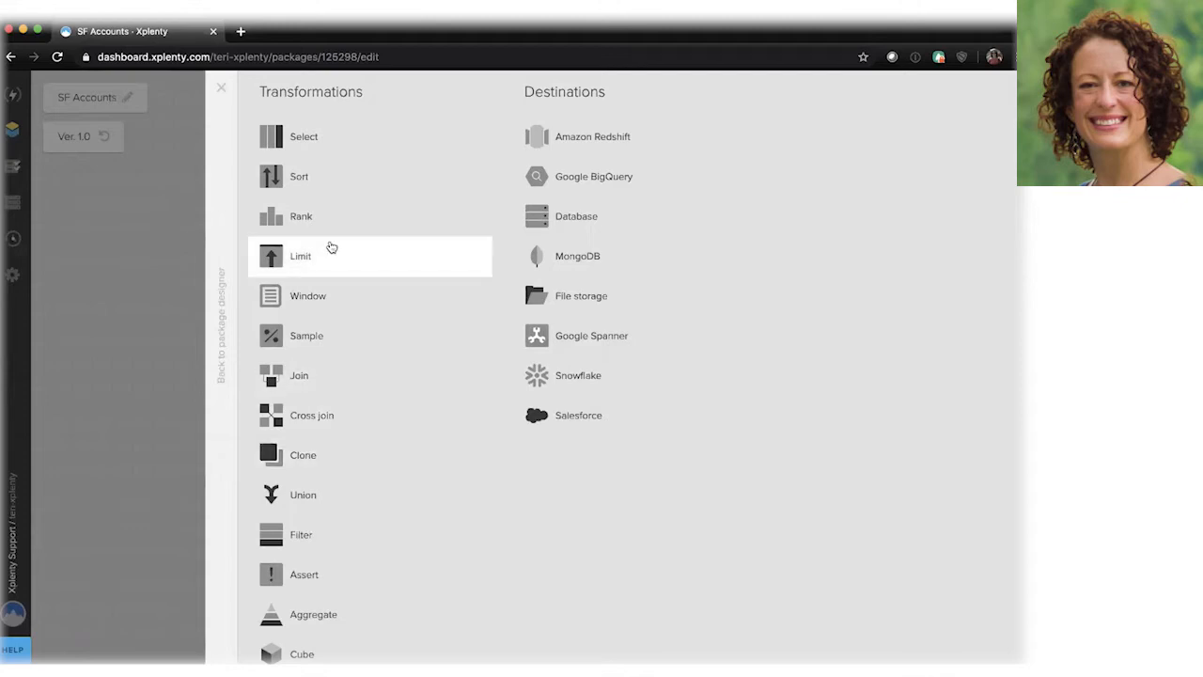
click(316, 142)
click(270, 321)
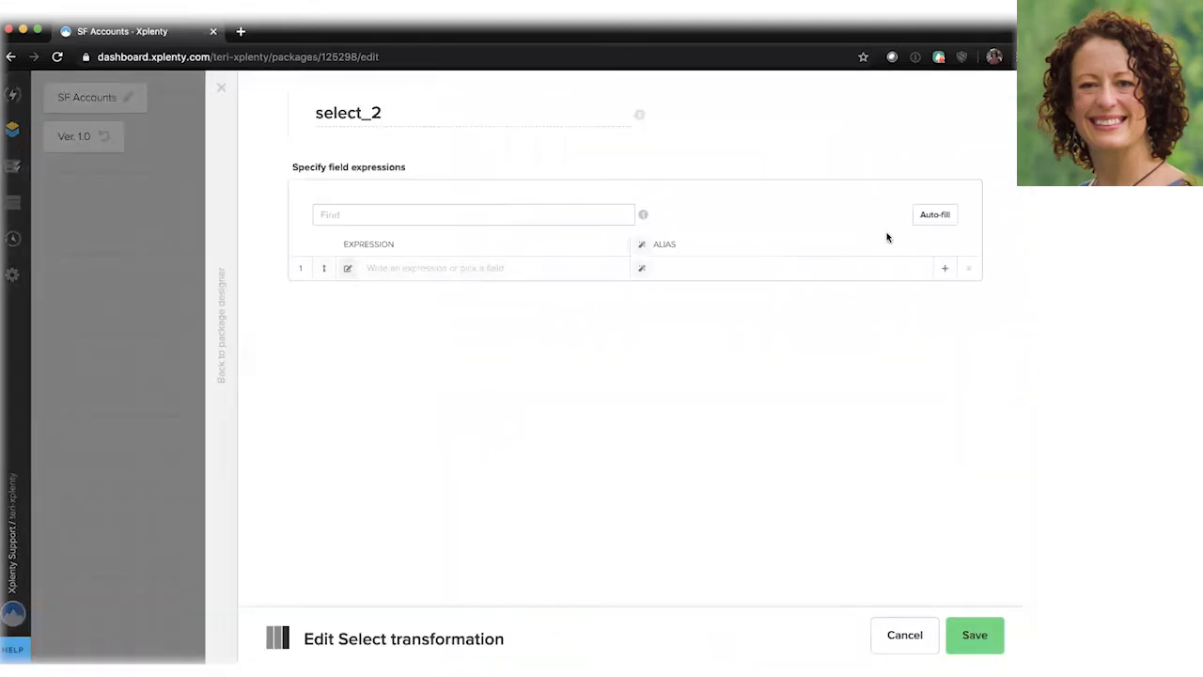
click(930, 215)
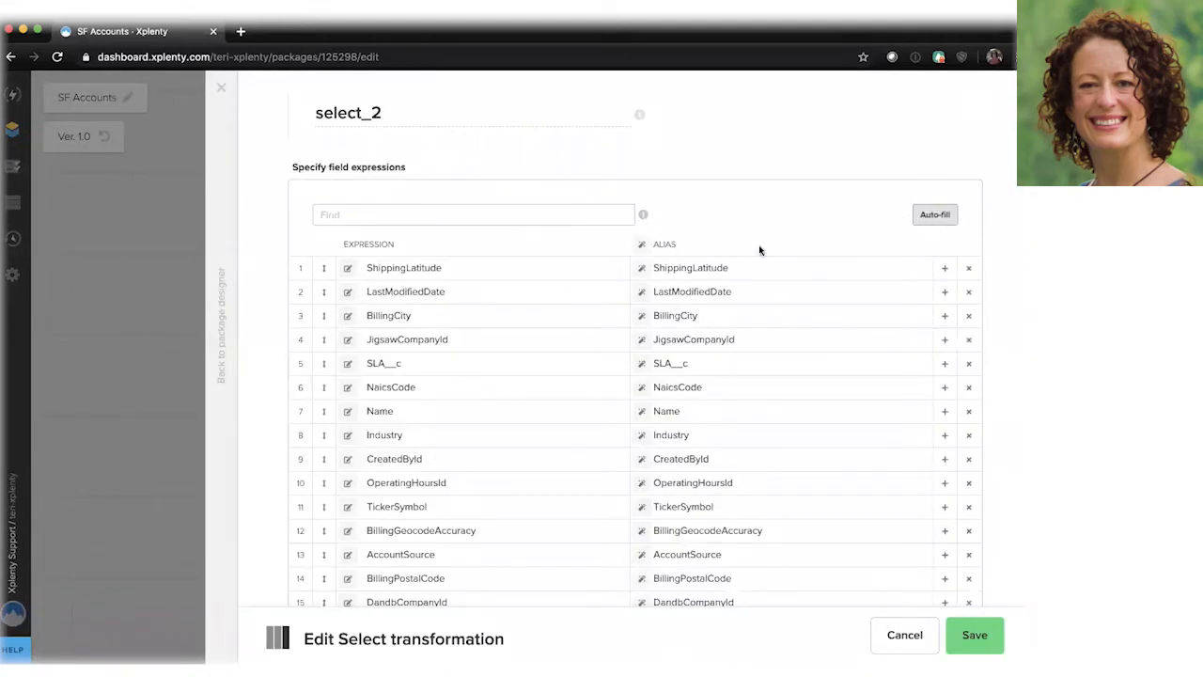
Rename the Select transformation "add_companyId1"
drag(404, 112, 306, 115)
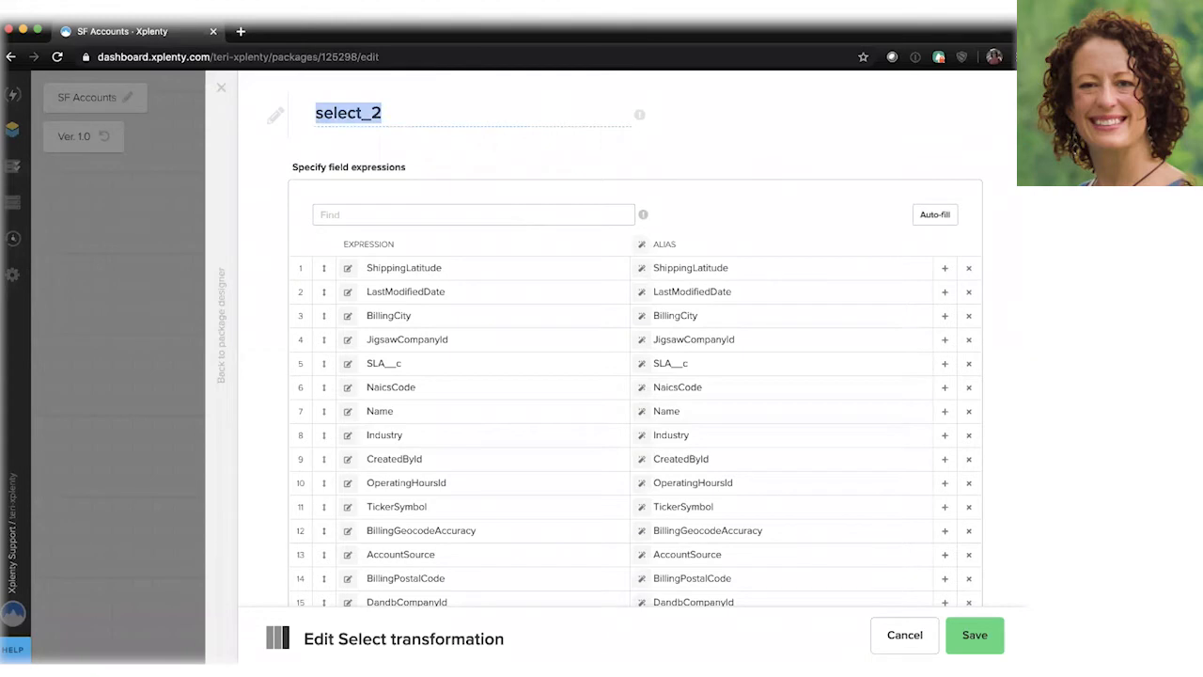
text(add_cpm)
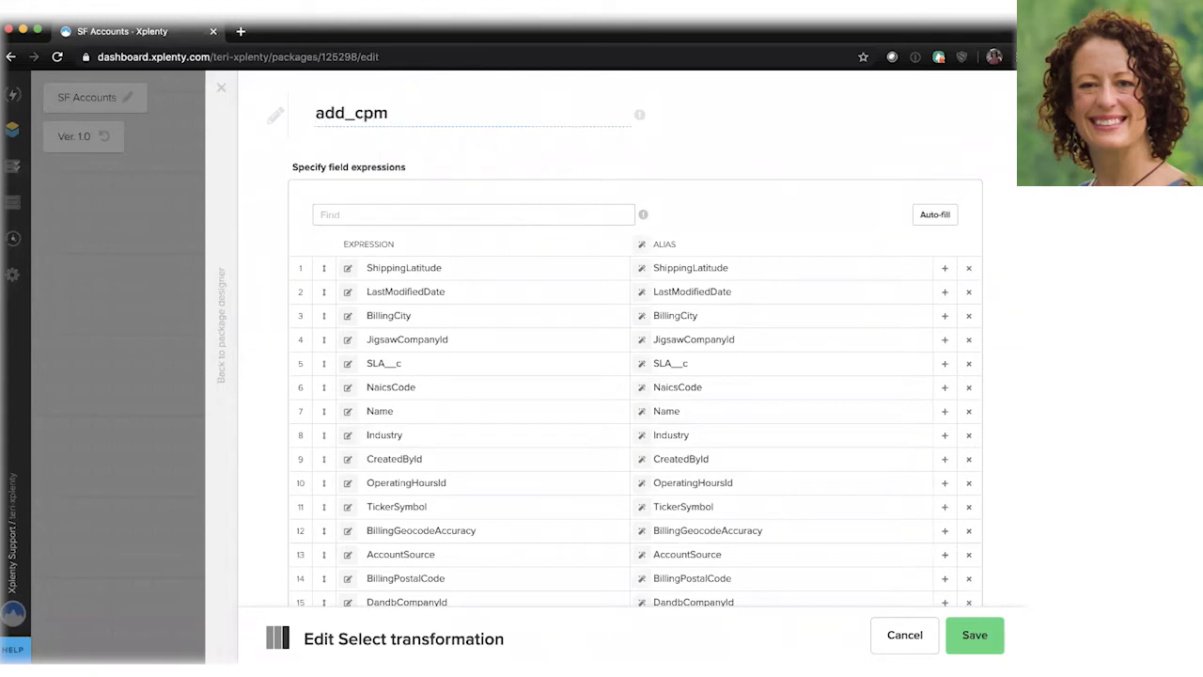
key(BackSpace)
key(BackSpace)
text(ompanyId1)
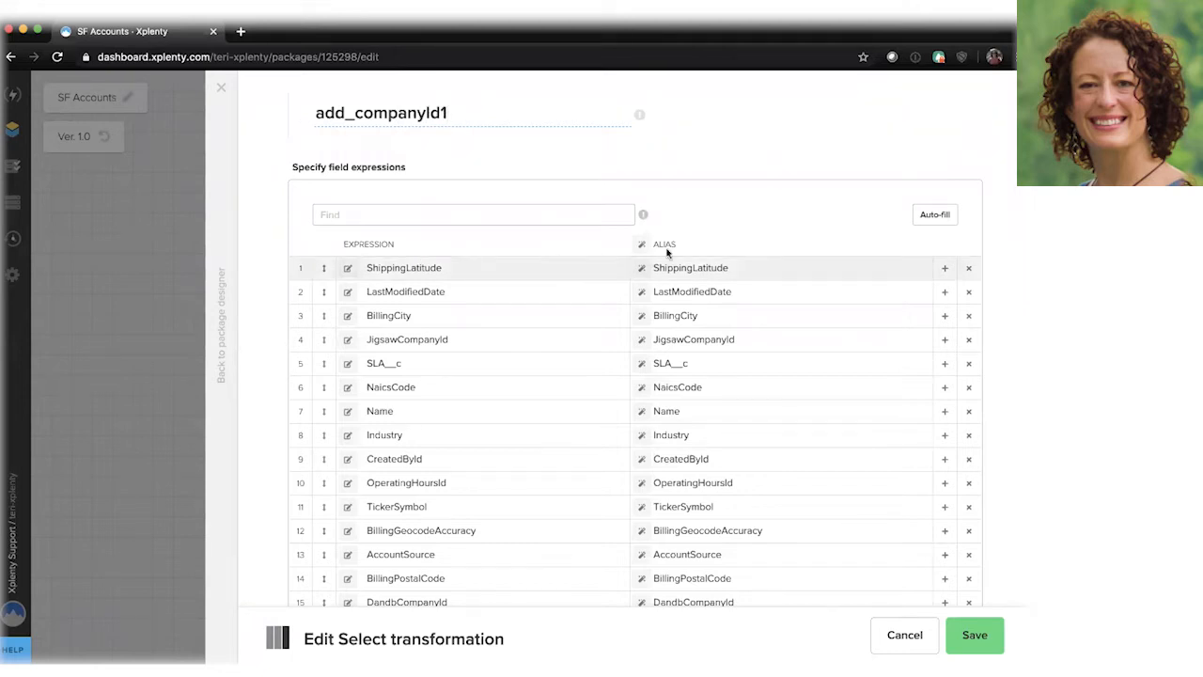
Insert a field as the first row with expression 1001 and alias CompanyId, and save the transformation
click(943, 270)
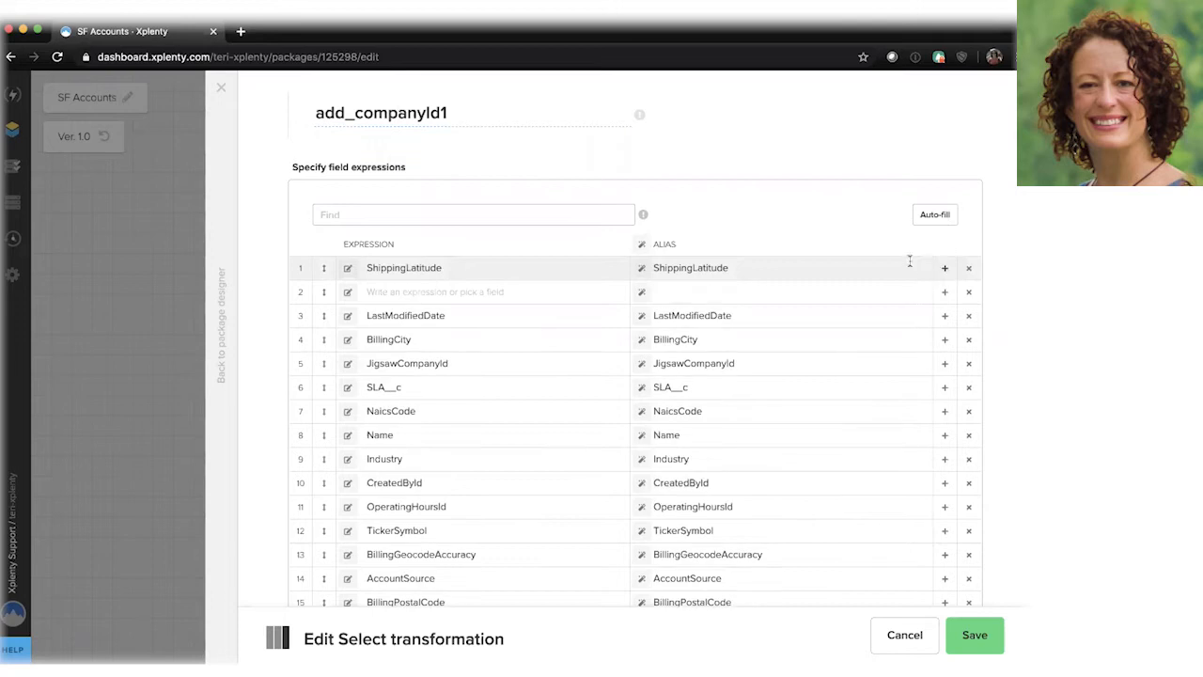
drag(323, 294, 322, 271)
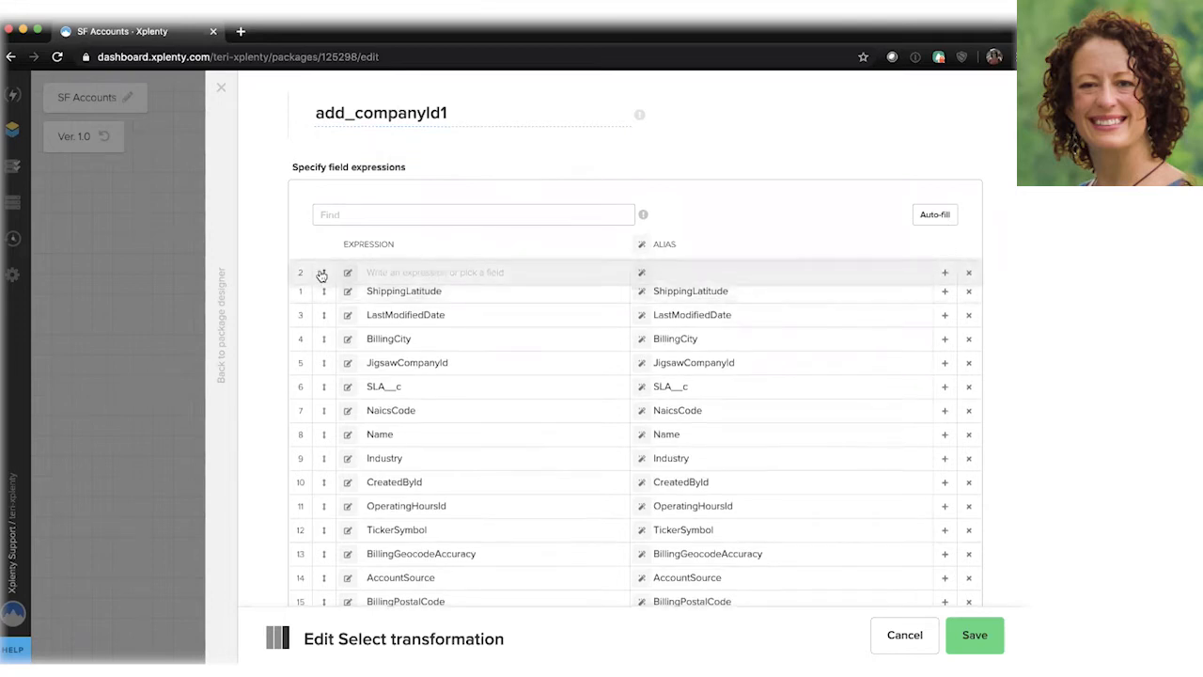
click(473, 273)
text(1001)
click(680, 268)
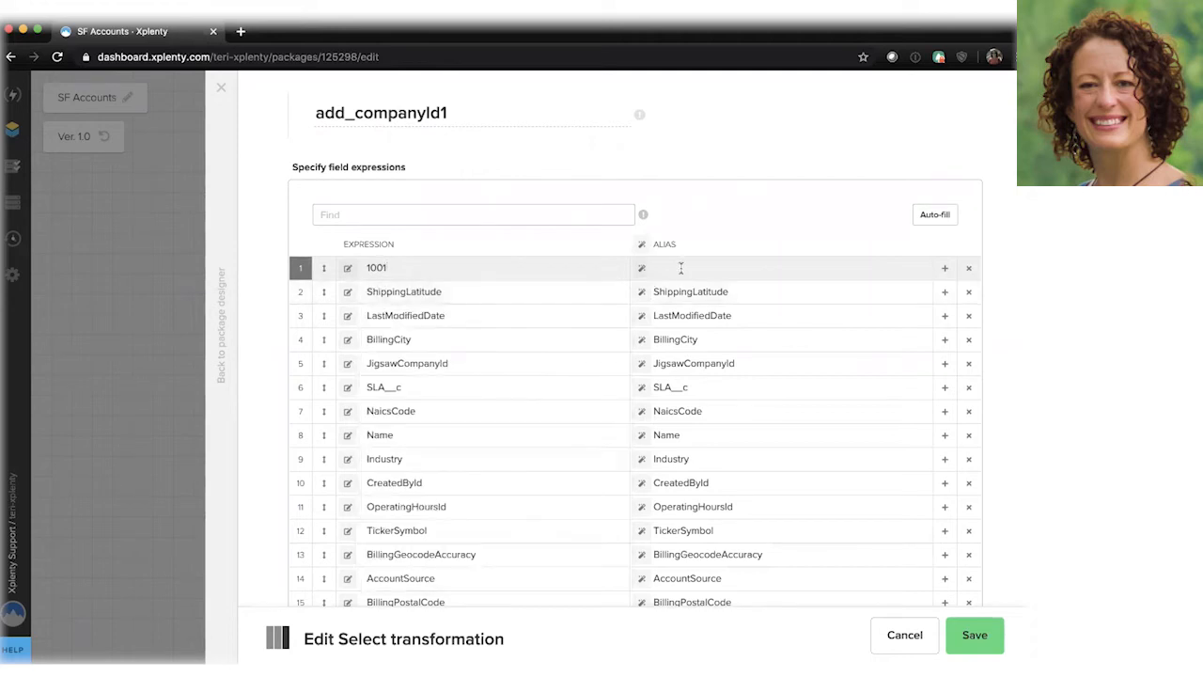
click(688, 270)
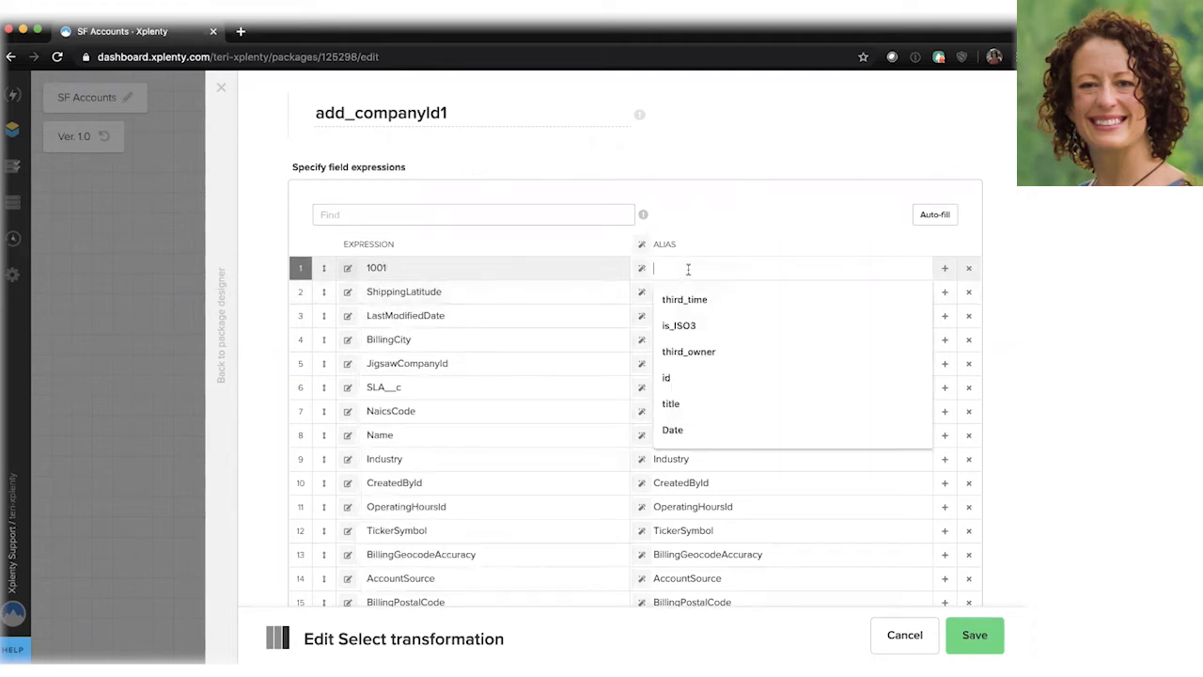
text(CompanyId)
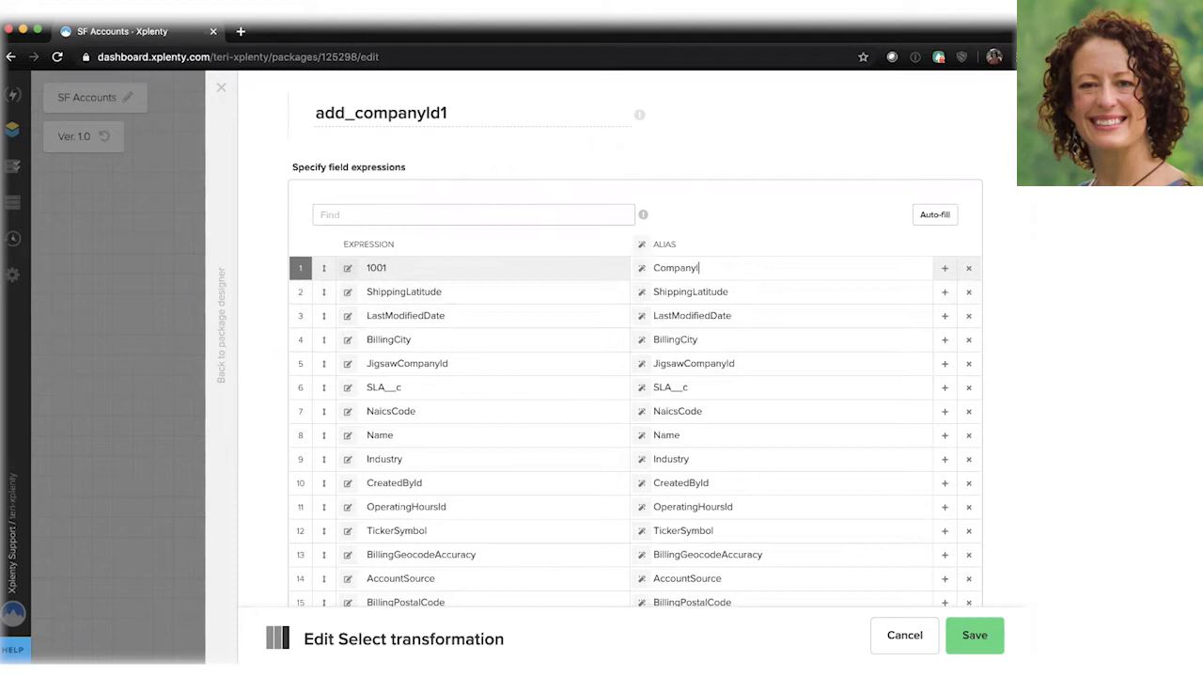
click(975, 635)
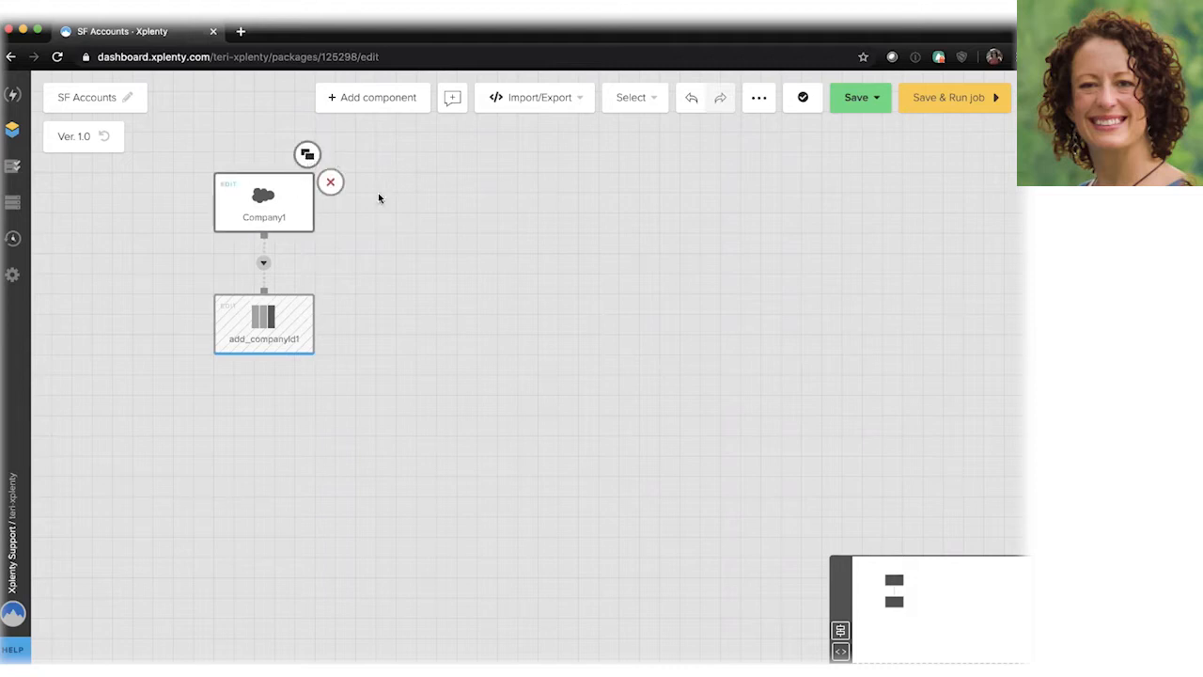
Duplicate the connected Company1 source and add_companyId1 transformation repeatedly to form additional parallel branches
drag(263, 240, 226, 331)
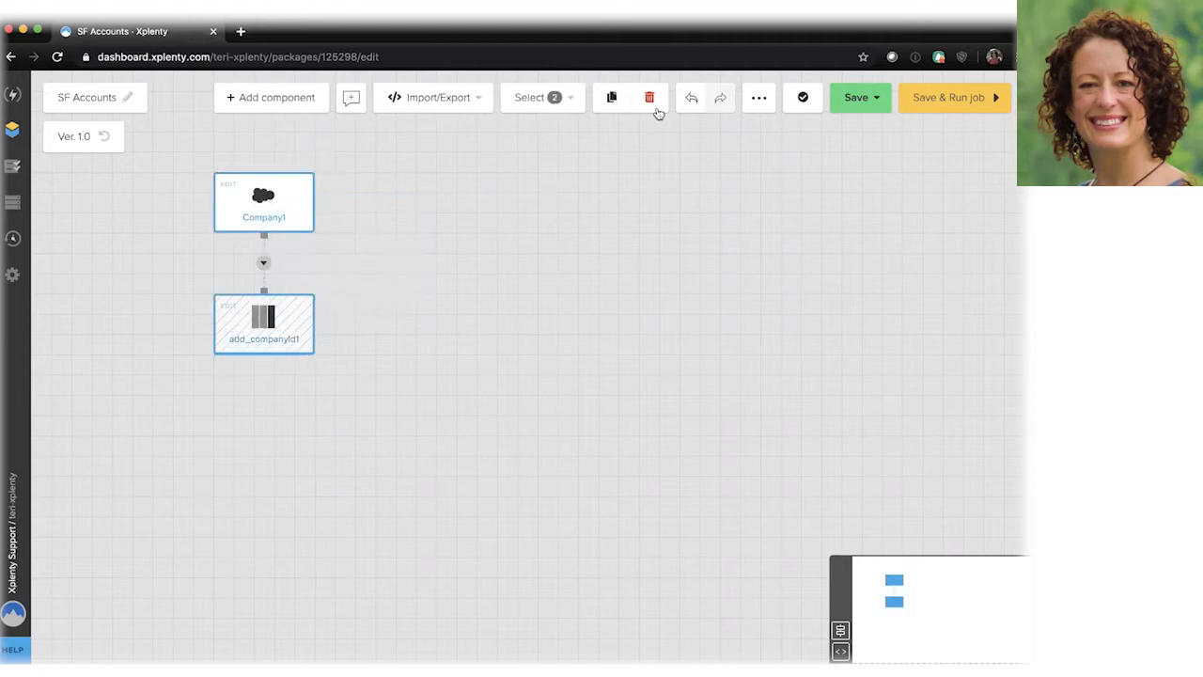
click(611, 98)
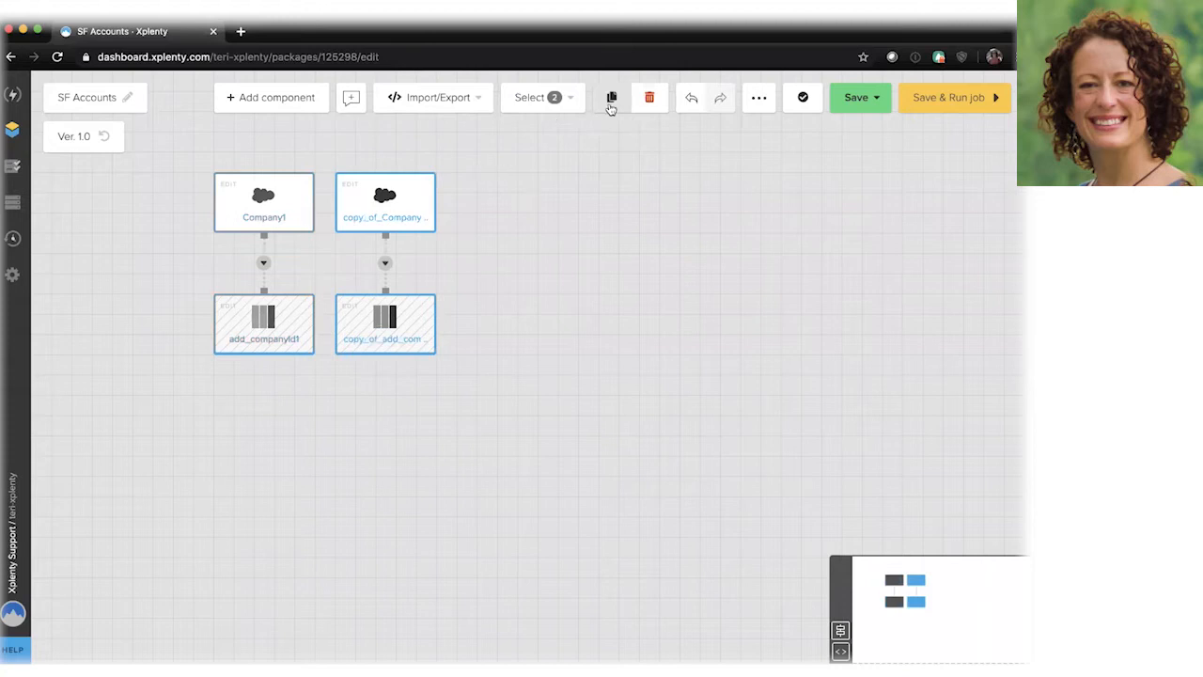
click(610, 98)
click(609, 98)
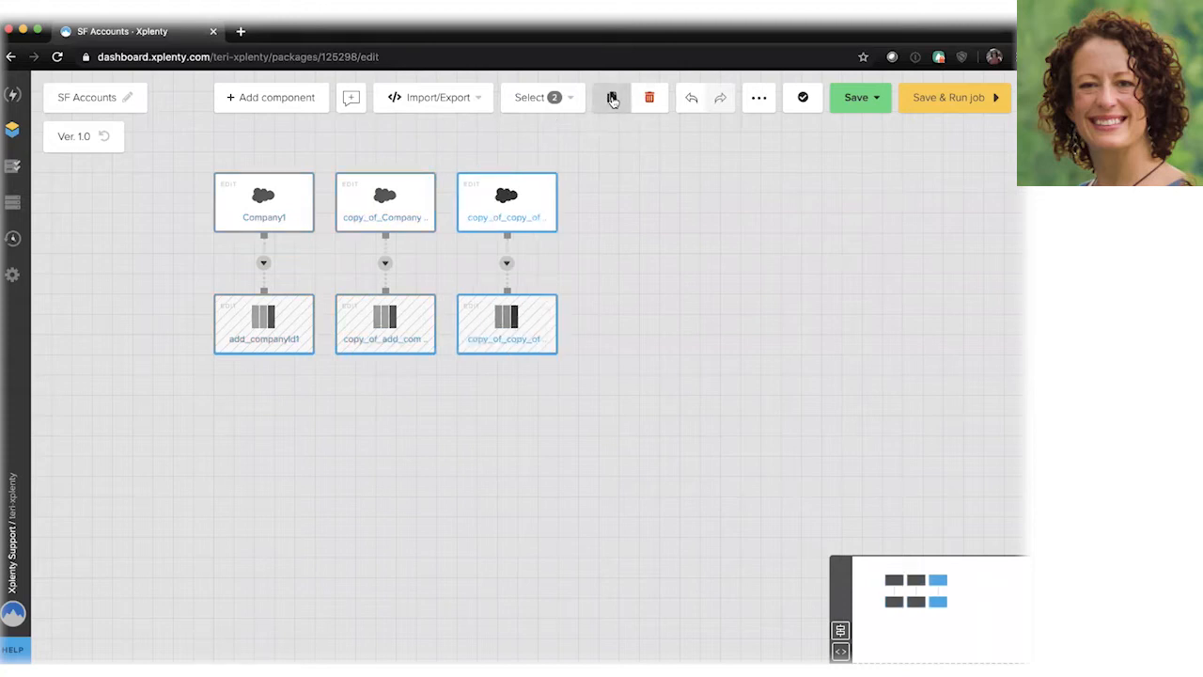
Open the first copied Salesforce source, copy_of_Company1, and rename it "Company2"
click(378, 161)
click(384, 198)
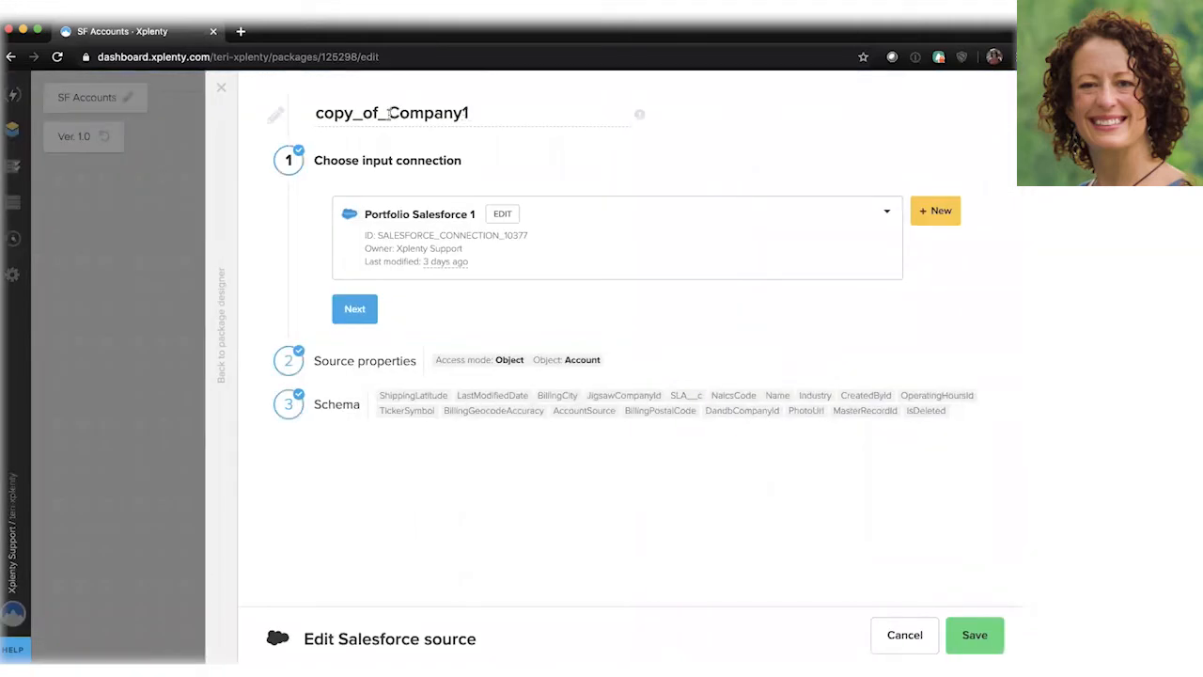
drag(389, 113, 313, 103)
key(BackSpace)
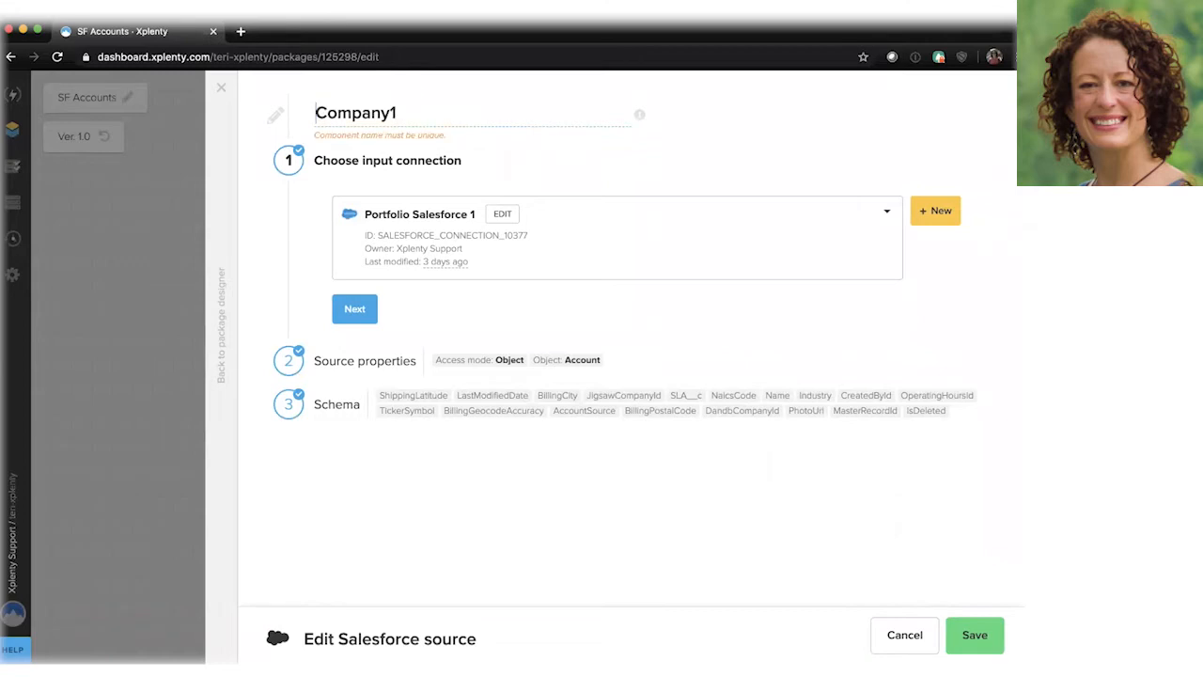
key(End)
key(BackSpace)
text(2)
Switch the Company2 source to the Portfolio Salesforce 2 connection and proceed to its source properties
click(881, 214)
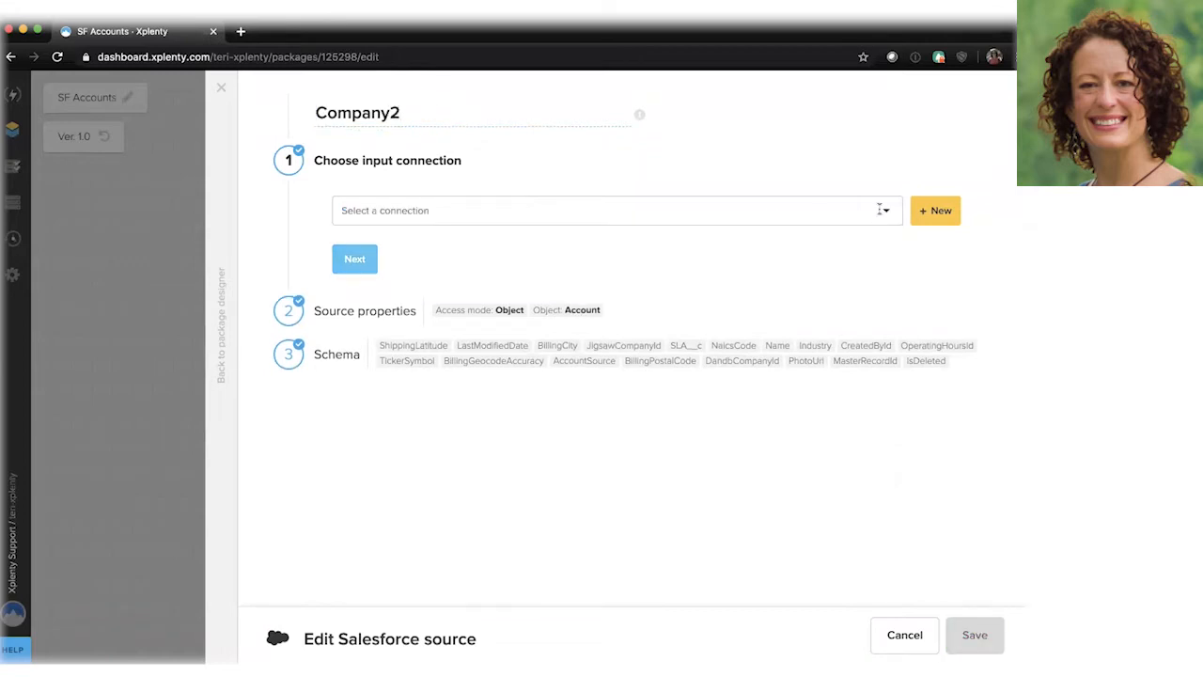
scroll(615, 380, down, 3)
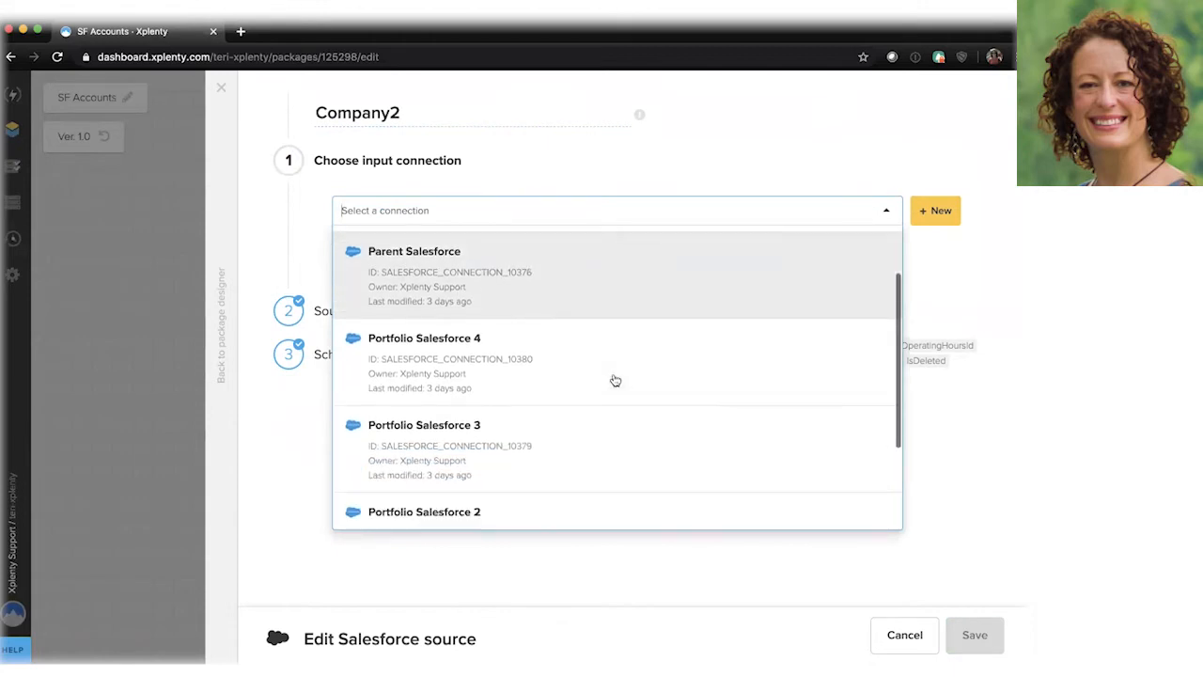
click(537, 442)
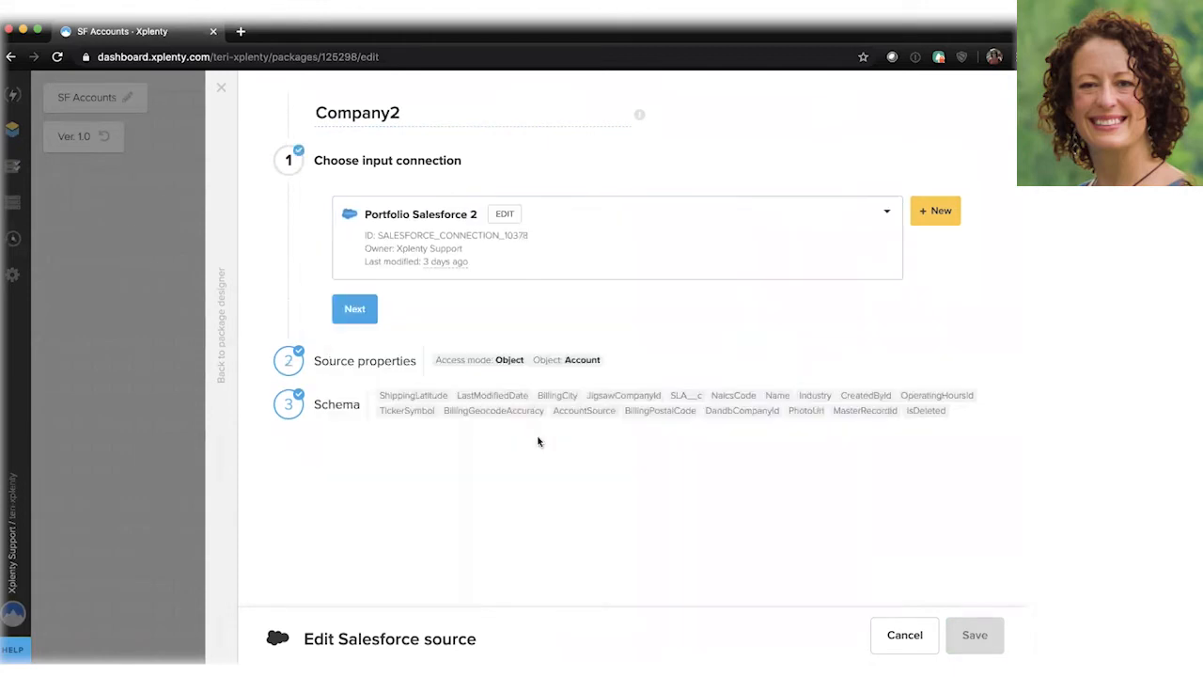
click(352, 309)
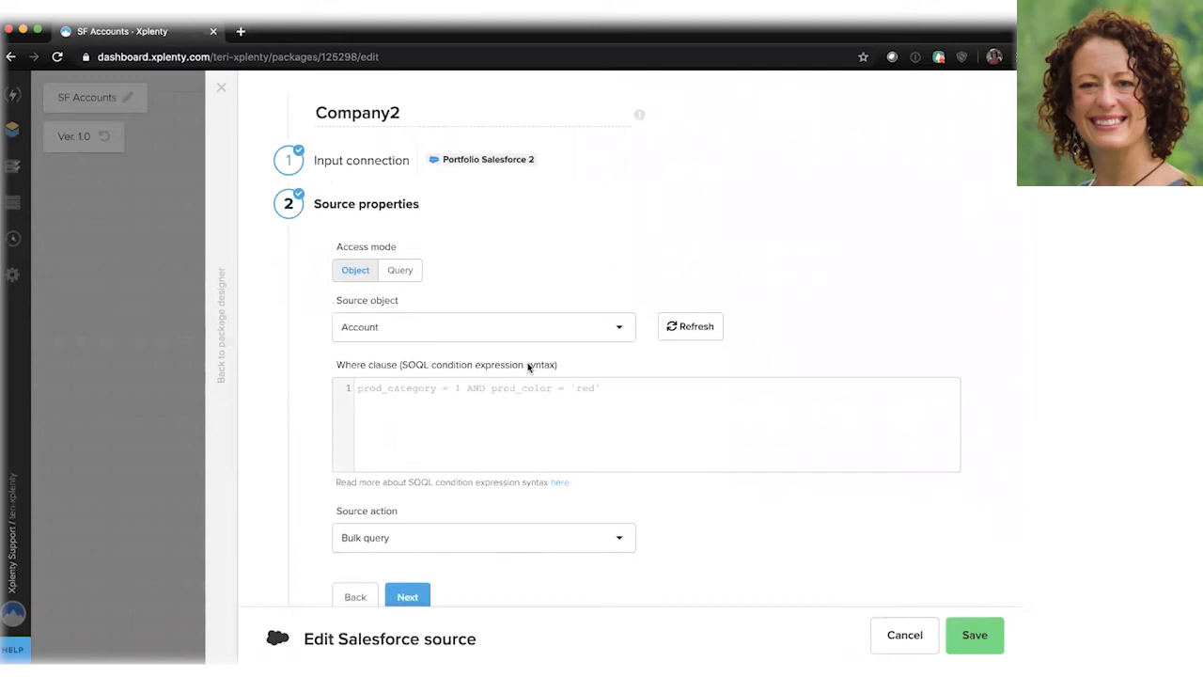
Proceed through the Company2 source's properties to its input fields, keeping the Account object, and save the source
scroll(857, 494, down, 2)
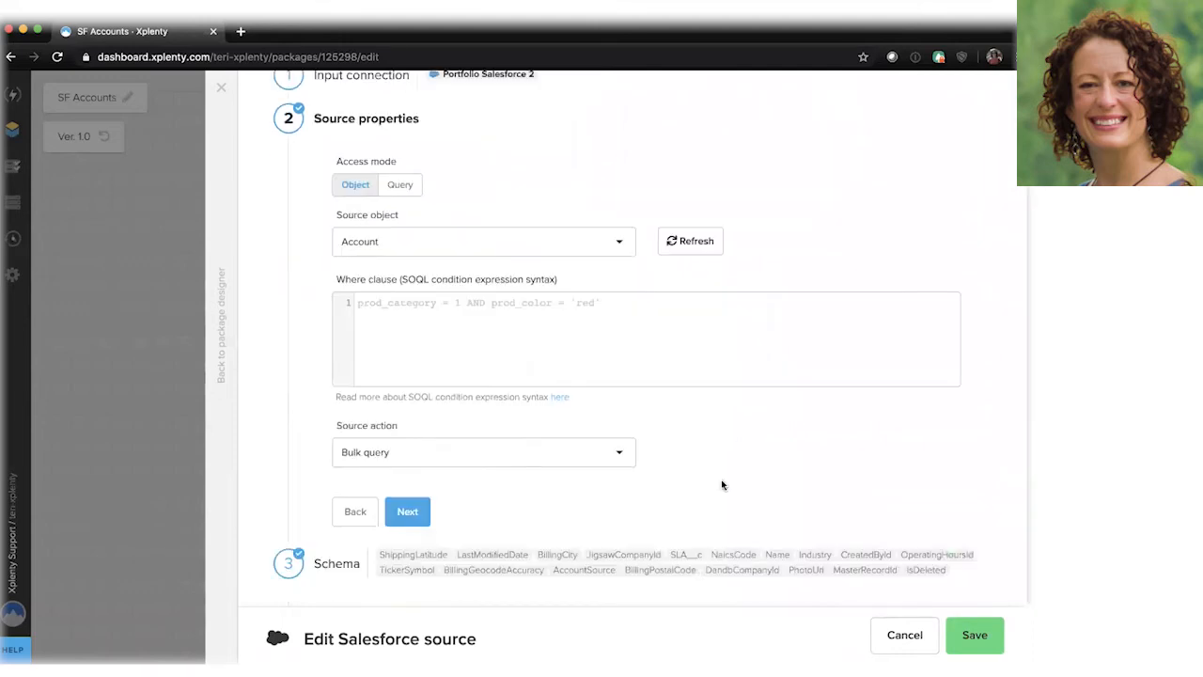
click(425, 517)
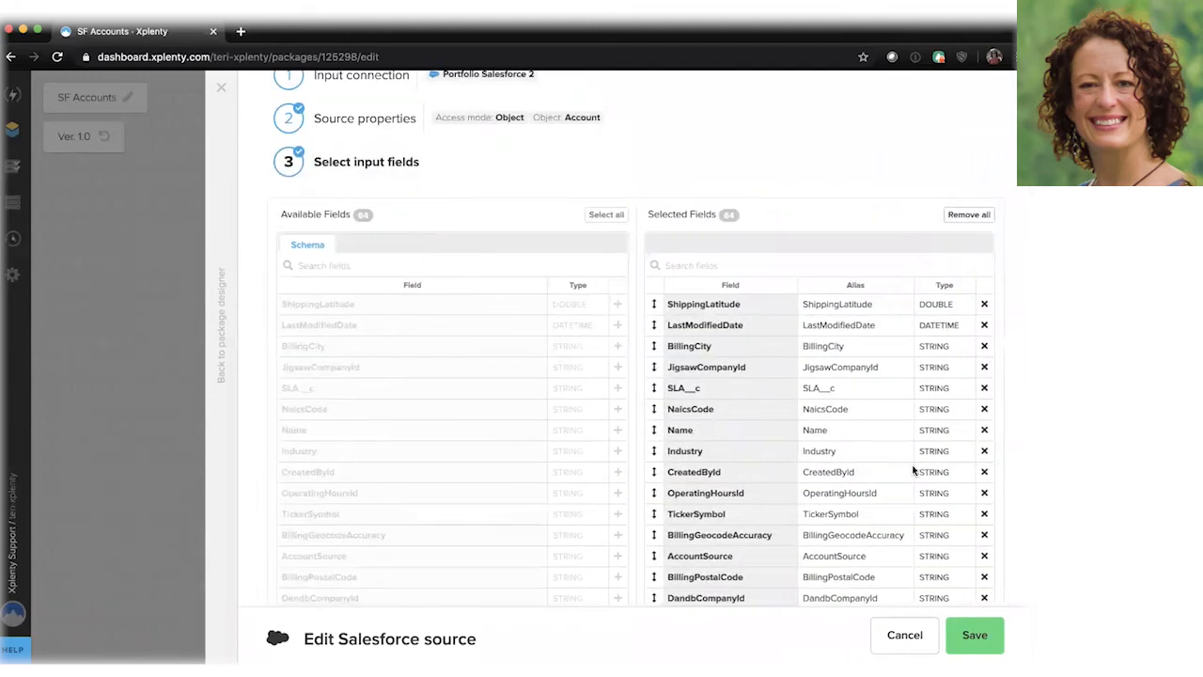
click(975, 638)
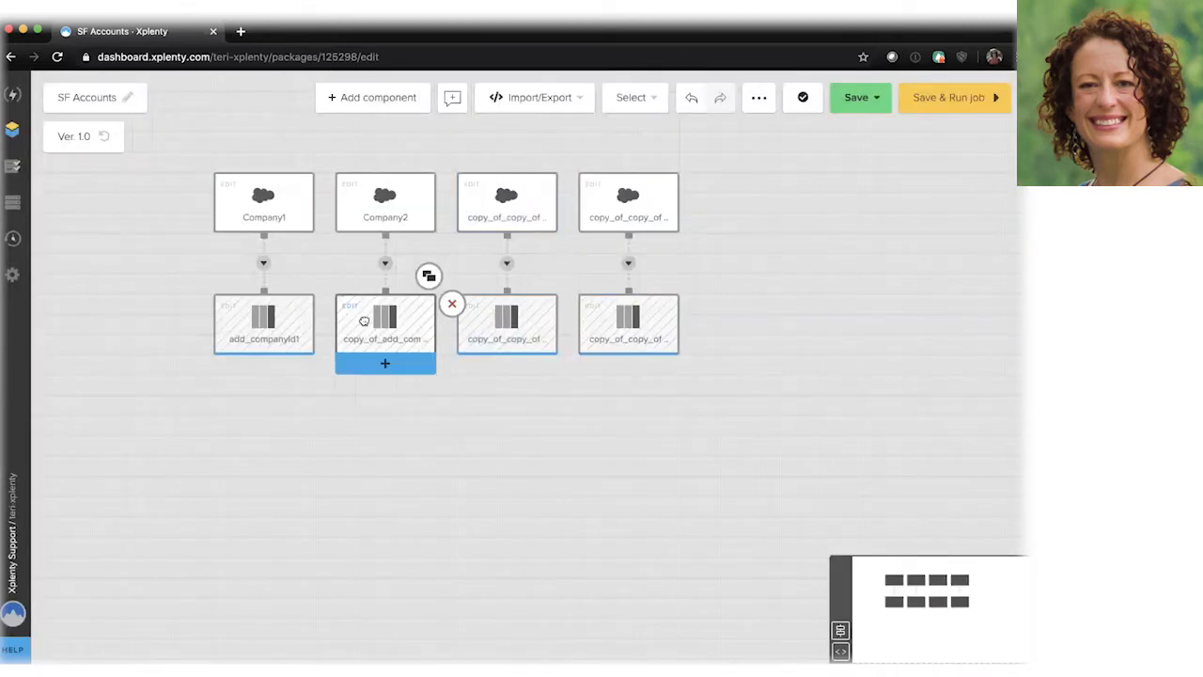
Rename the Select transformation under Company2 to "add_companyId2", set its CompanyId expression to 1002, and save it
click(365, 324)
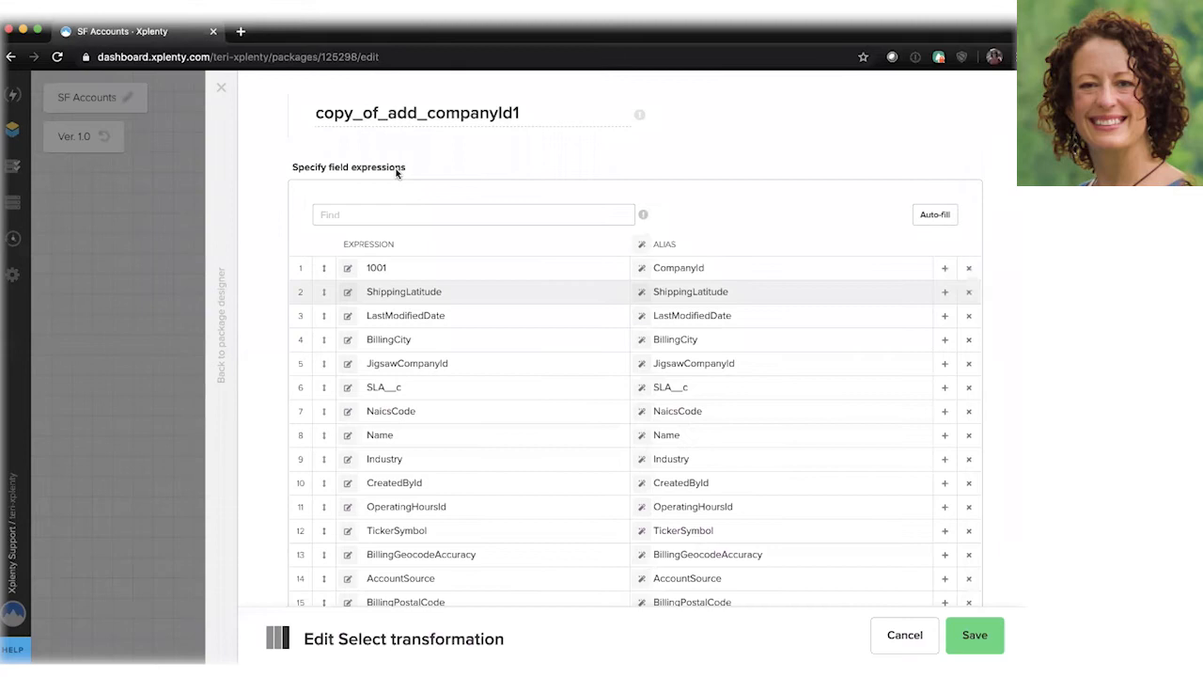
drag(386, 114, 301, 116)
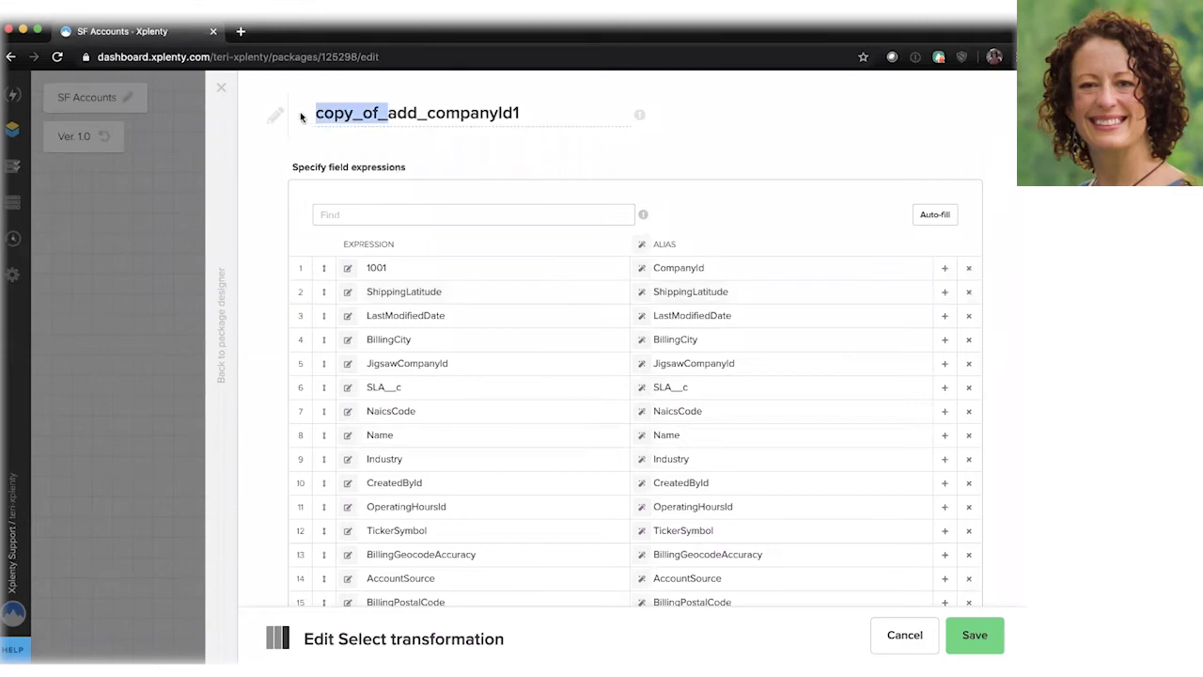
key(BackSpace)
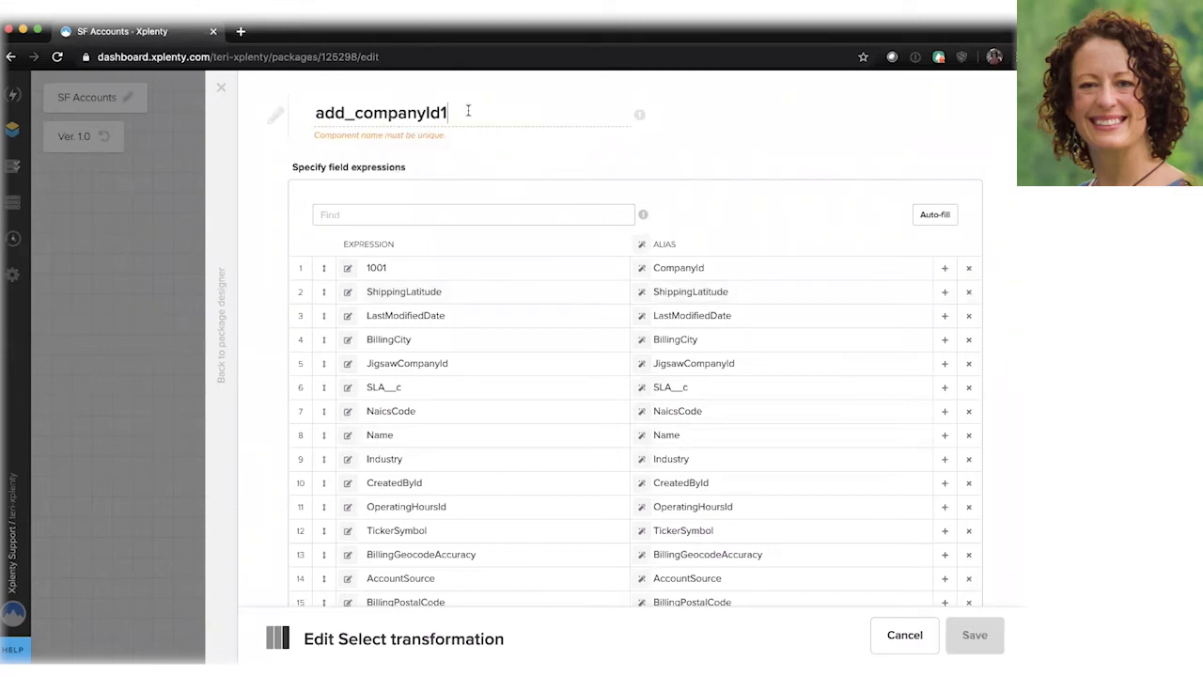
key(BackSpace)
text(2)
click(407, 268)
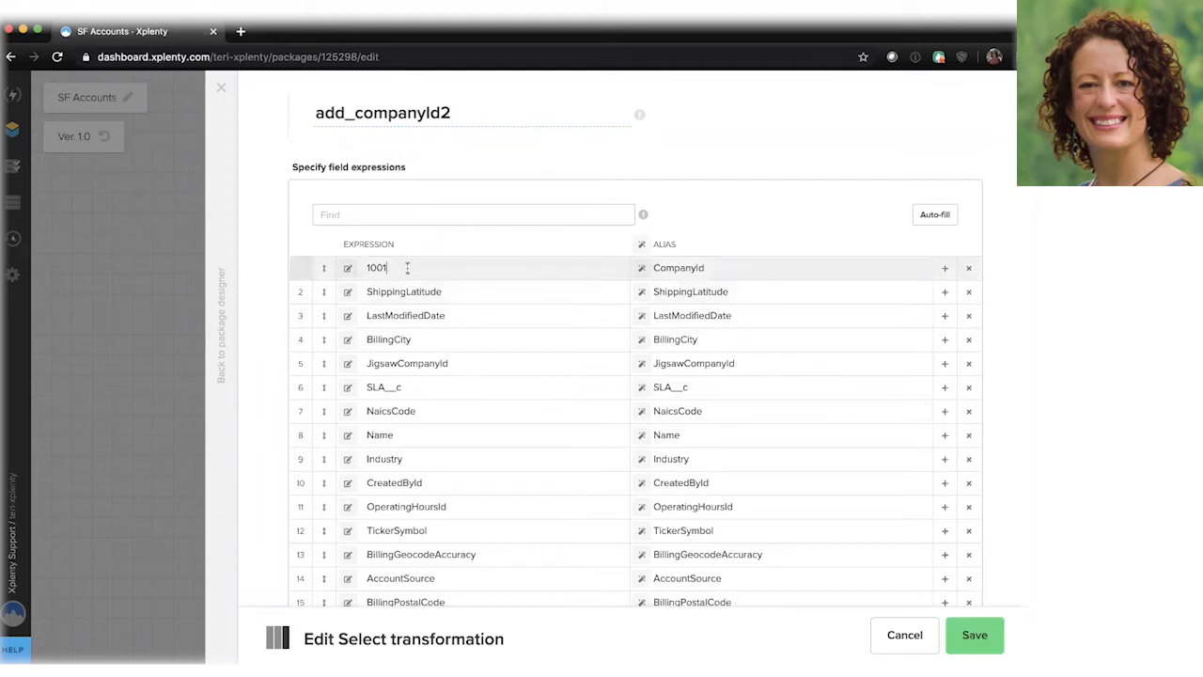
text(2)
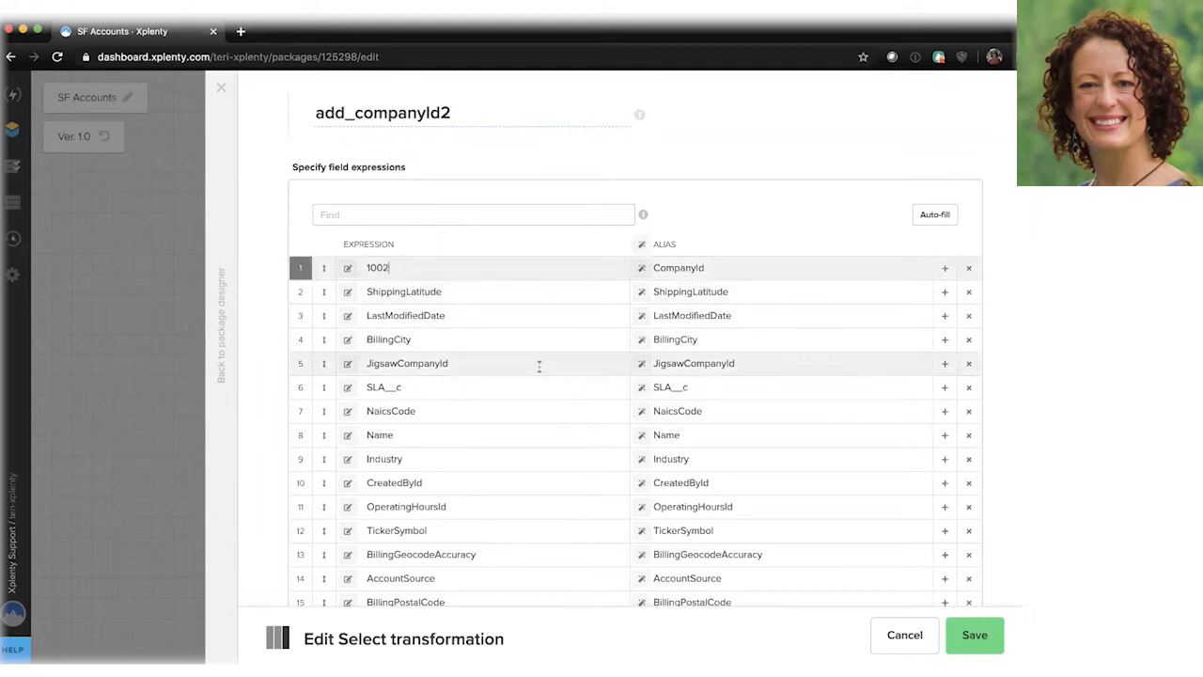
click(975, 635)
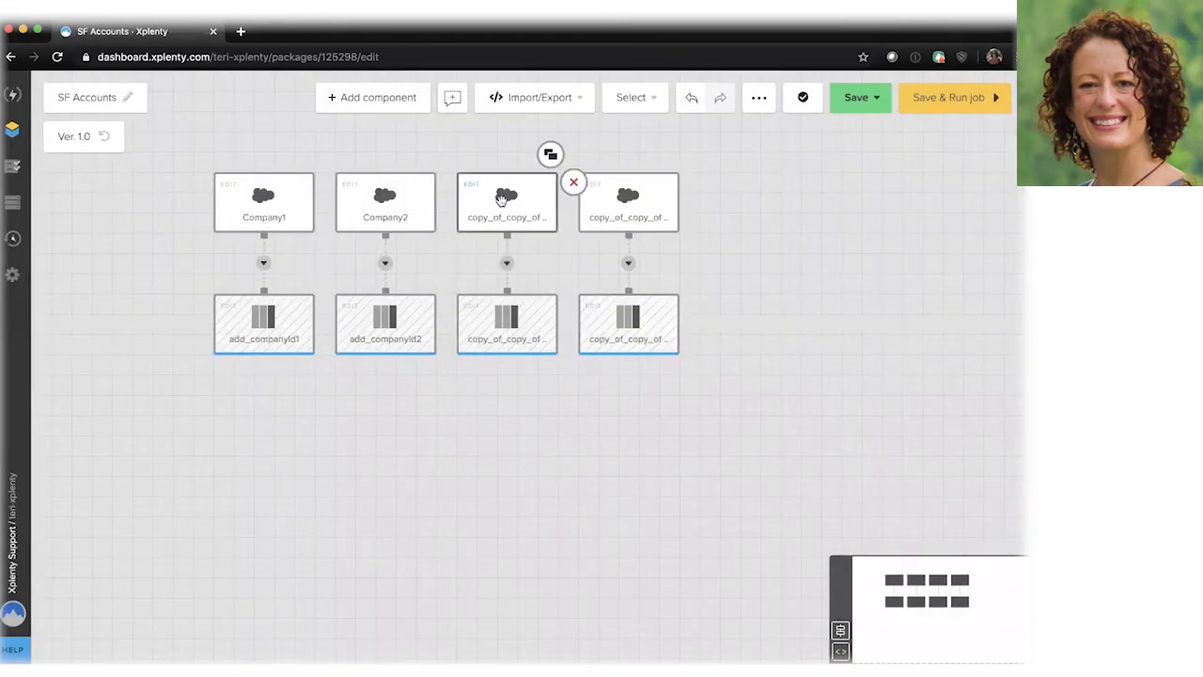
Open the third branch's Salesforce source, copy_of_copy_of_Company1, and rename it "Company3"
click(502, 201)
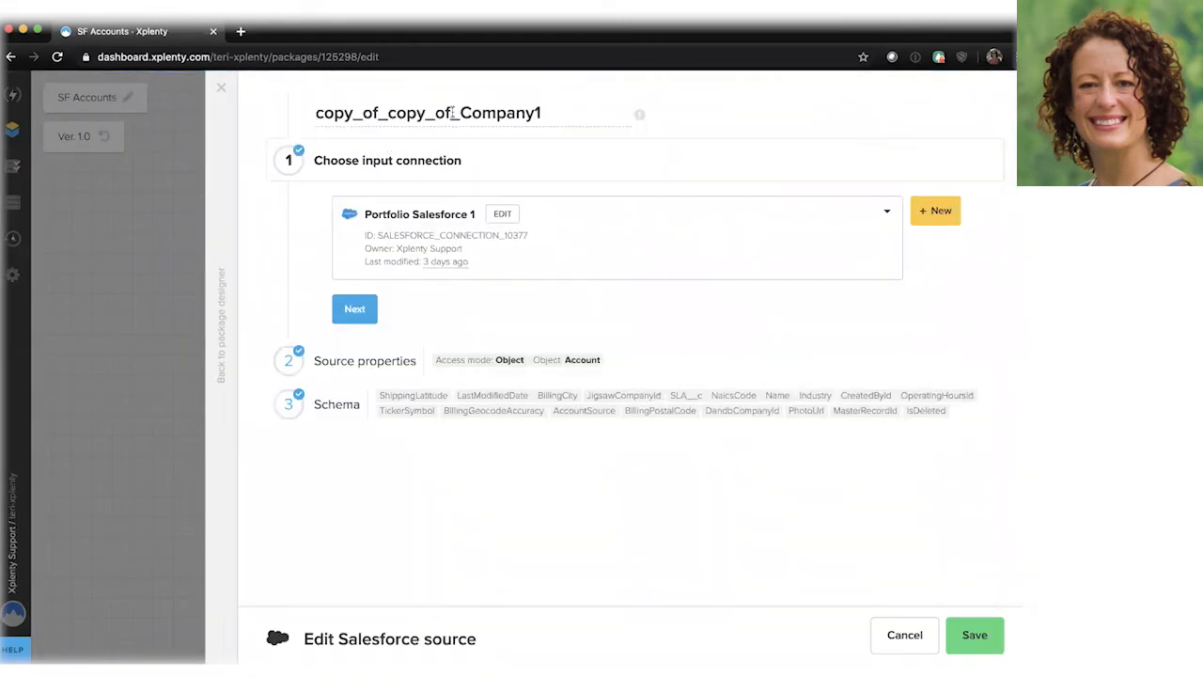
drag(461, 114, 316, 113)
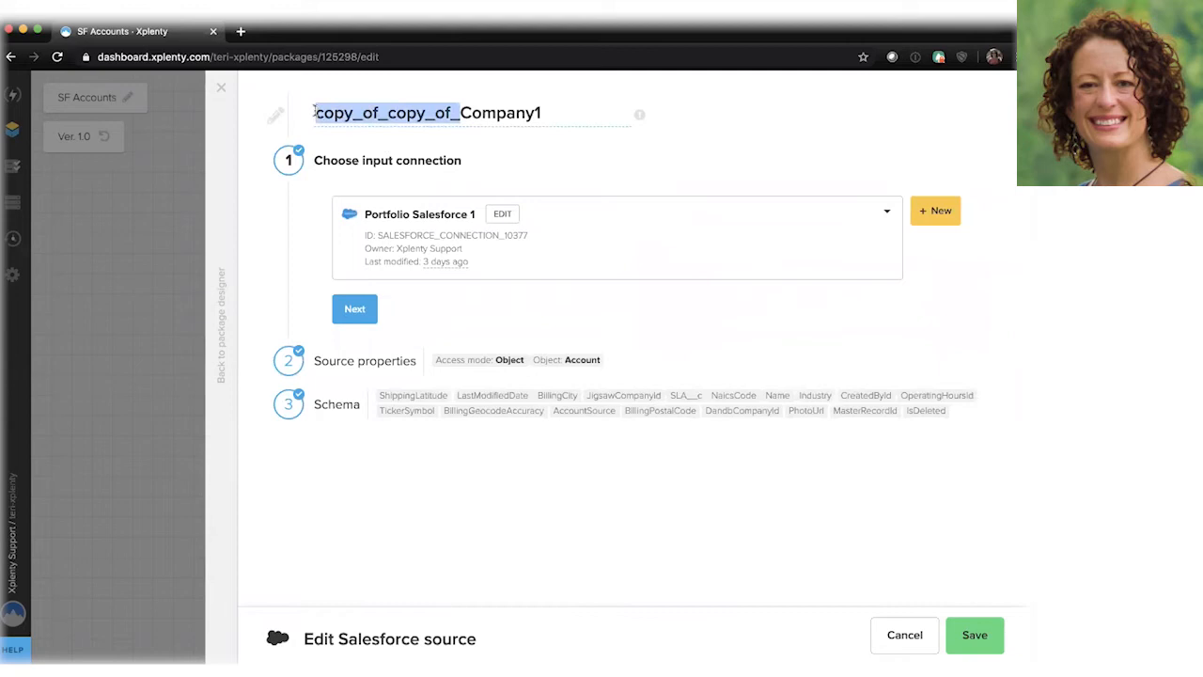
key(BackSpace)
key(BackSpace)
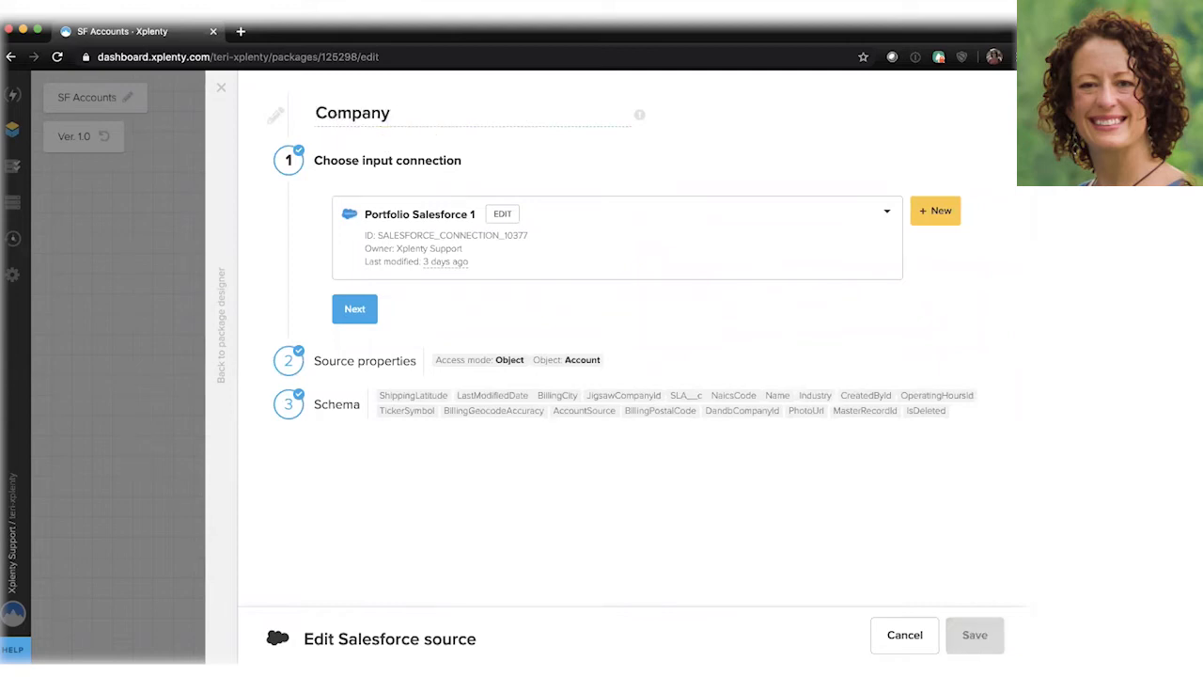
text(3)
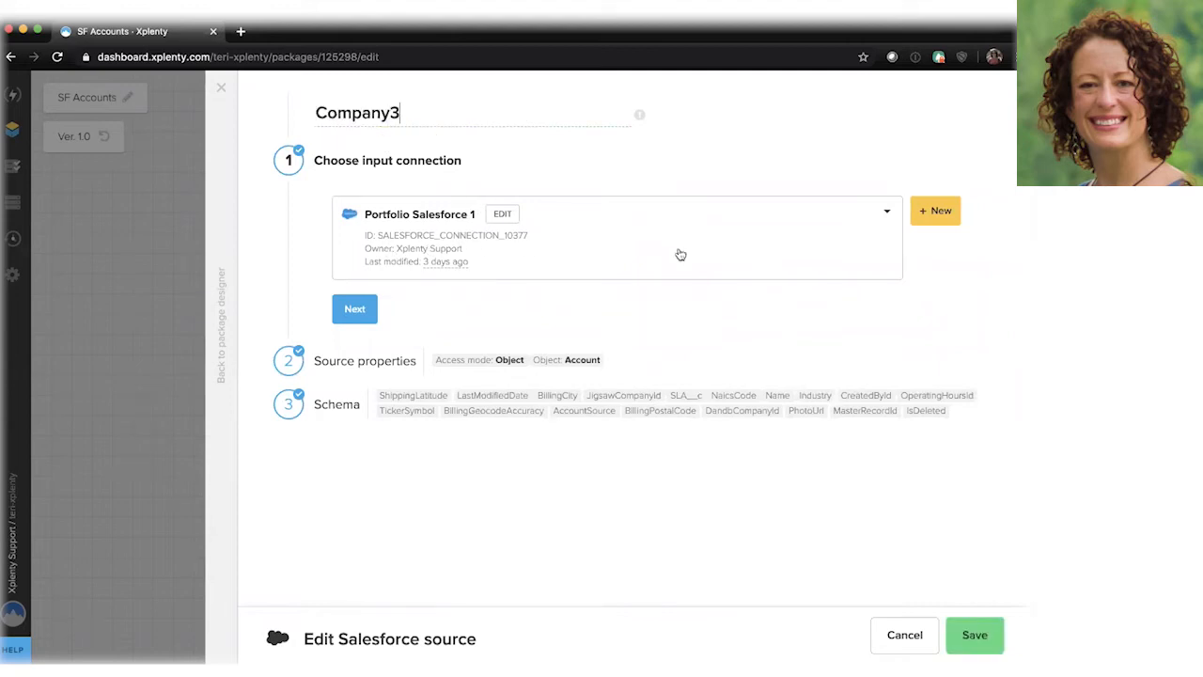
Switch the Company3 source to the Portfolio Salesforce 3 connection, proceed through its properties and input fields, and save it
click(866, 216)
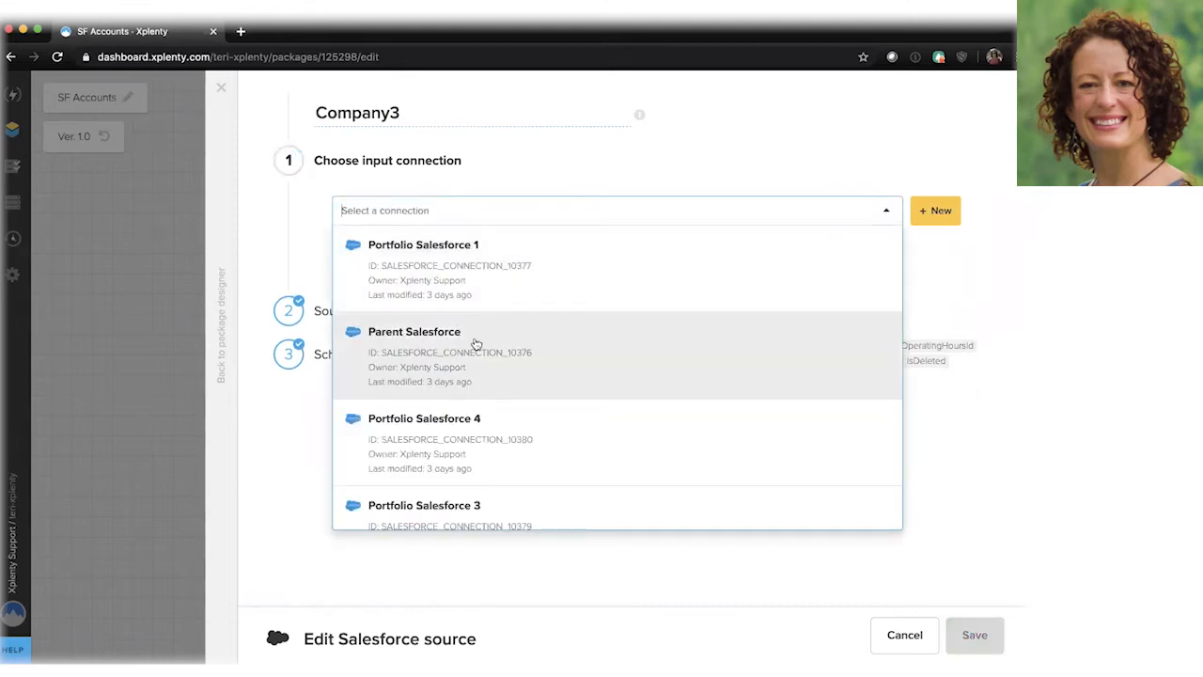
scroll(496, 454, down, 2)
click(441, 455)
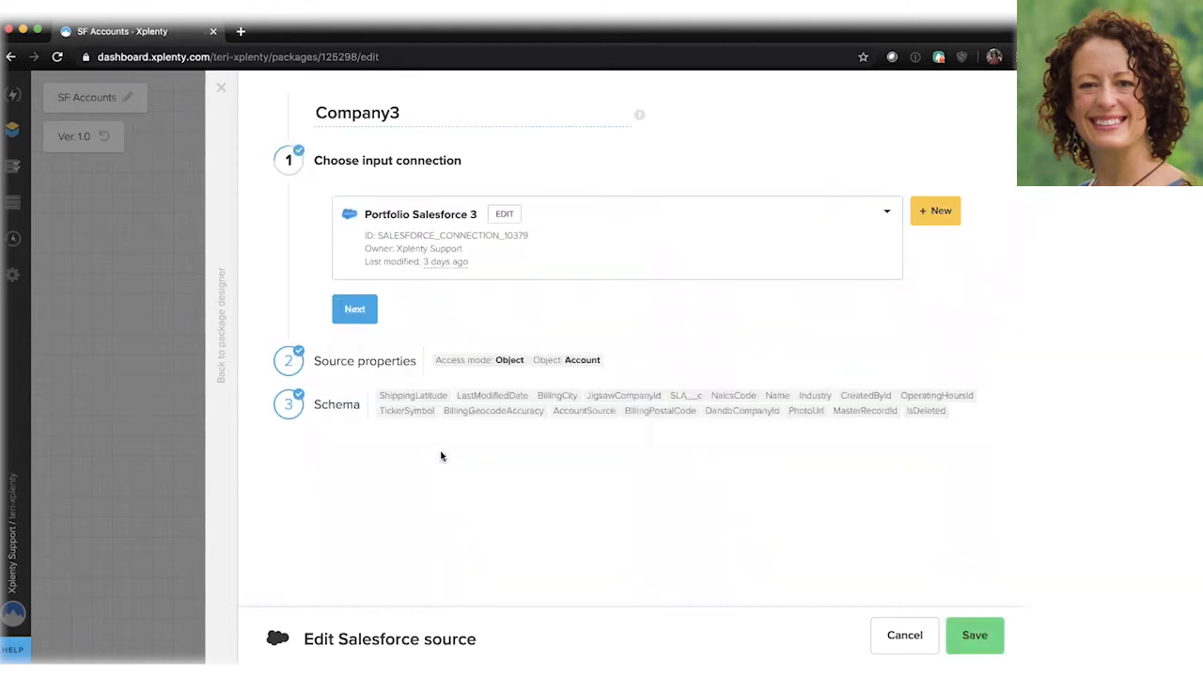
click(353, 310)
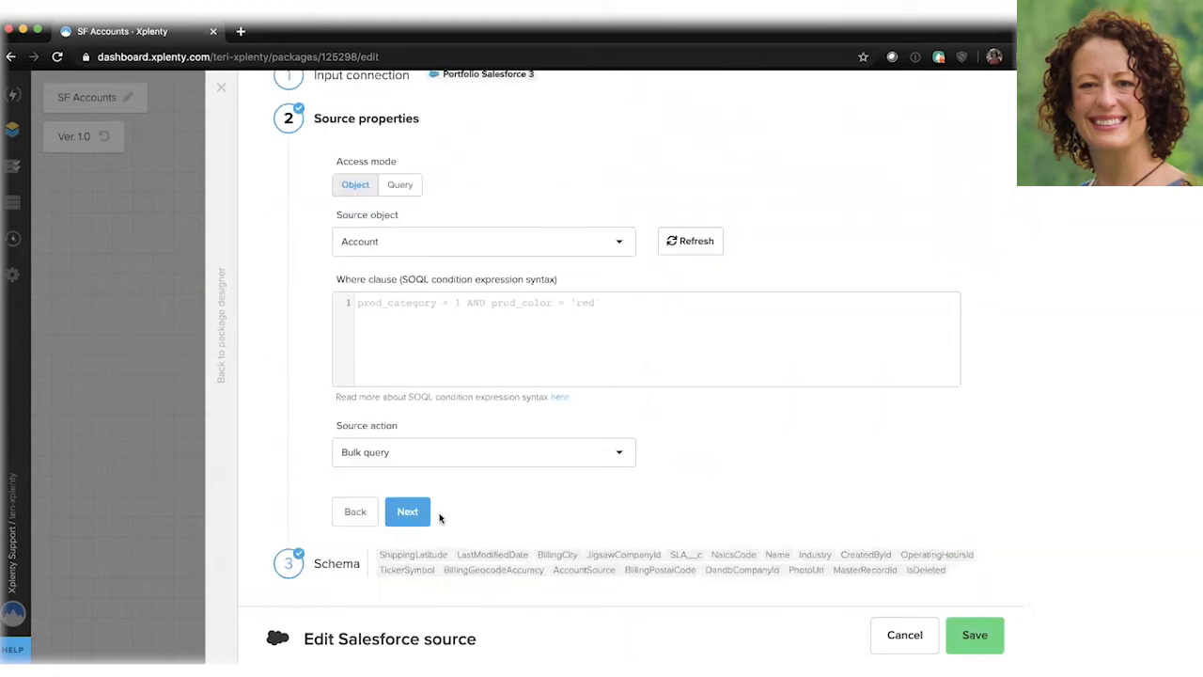
click(414, 512)
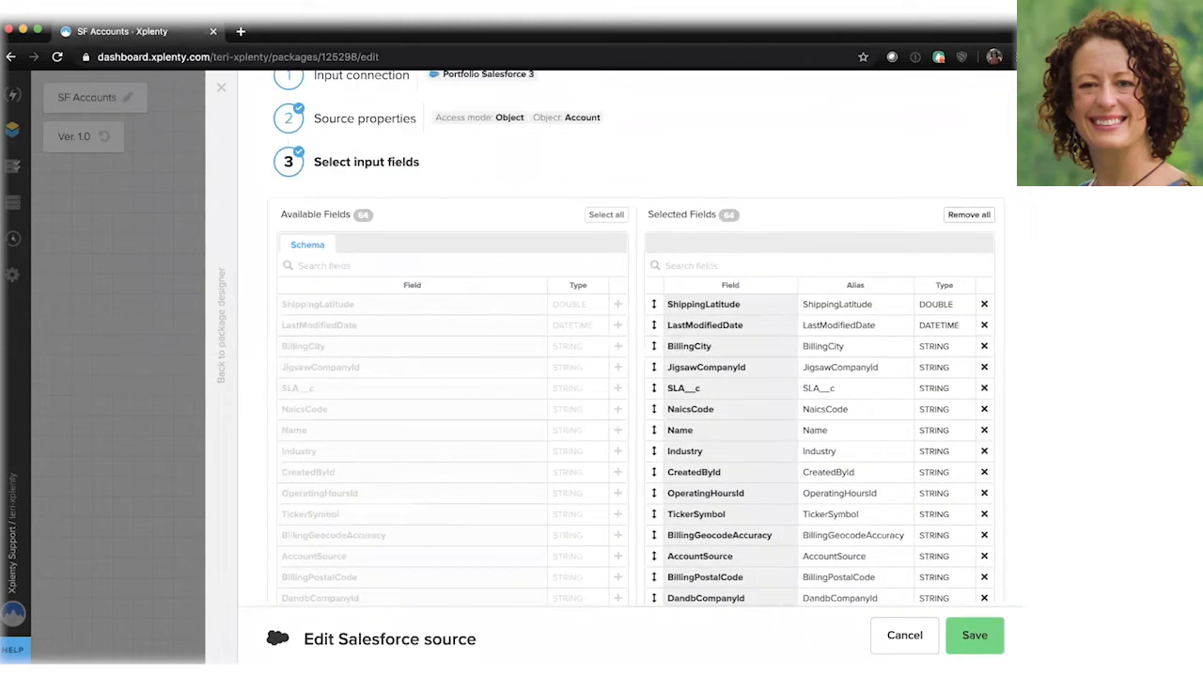
click(973, 636)
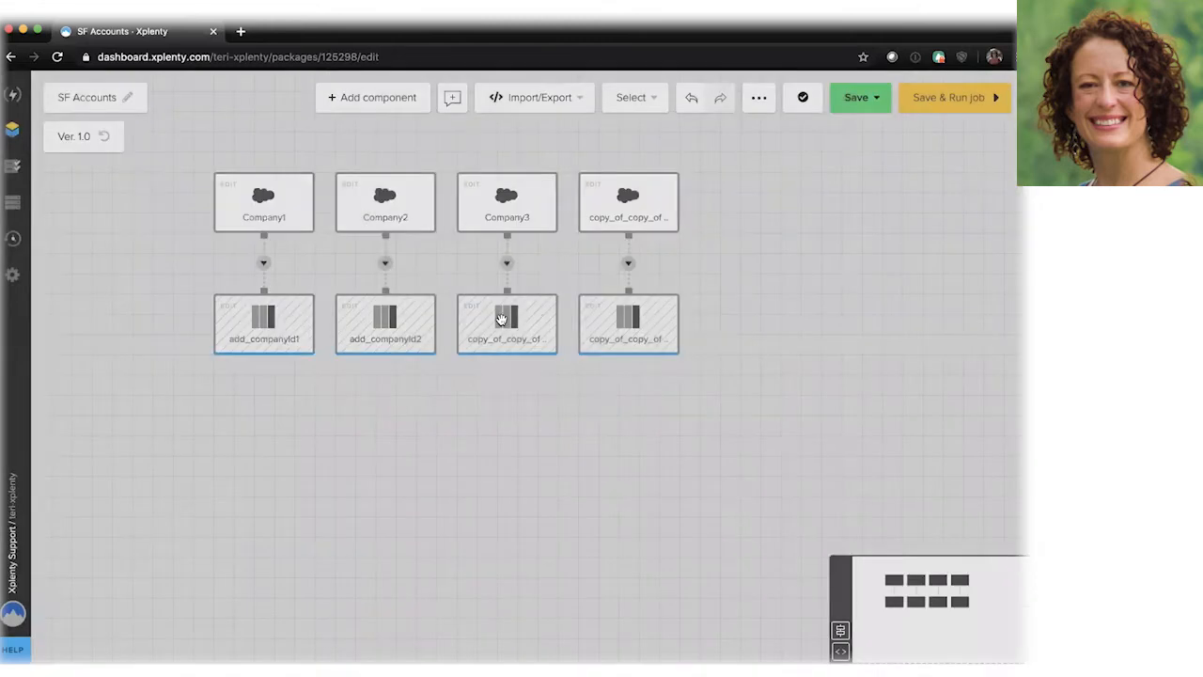
Rename the Select transformation under Company3 to "add_companyId3", set its CompanyId expression to 1003, and save it
click(503, 326)
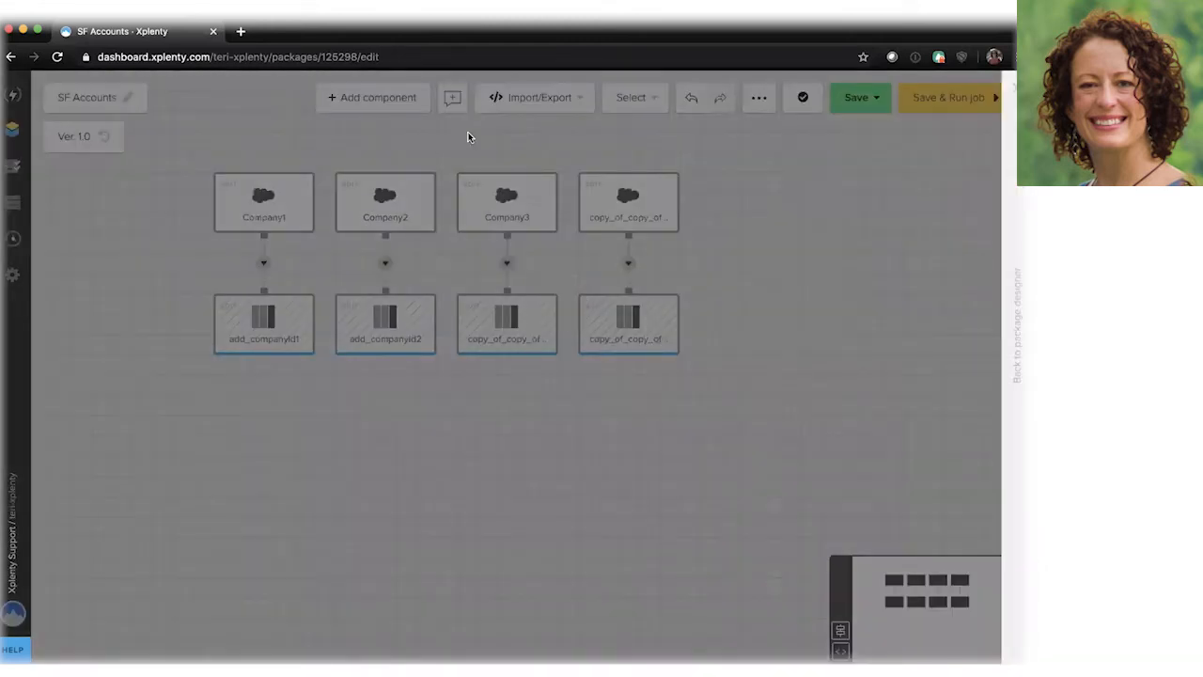
drag(457, 114, 314, 114)
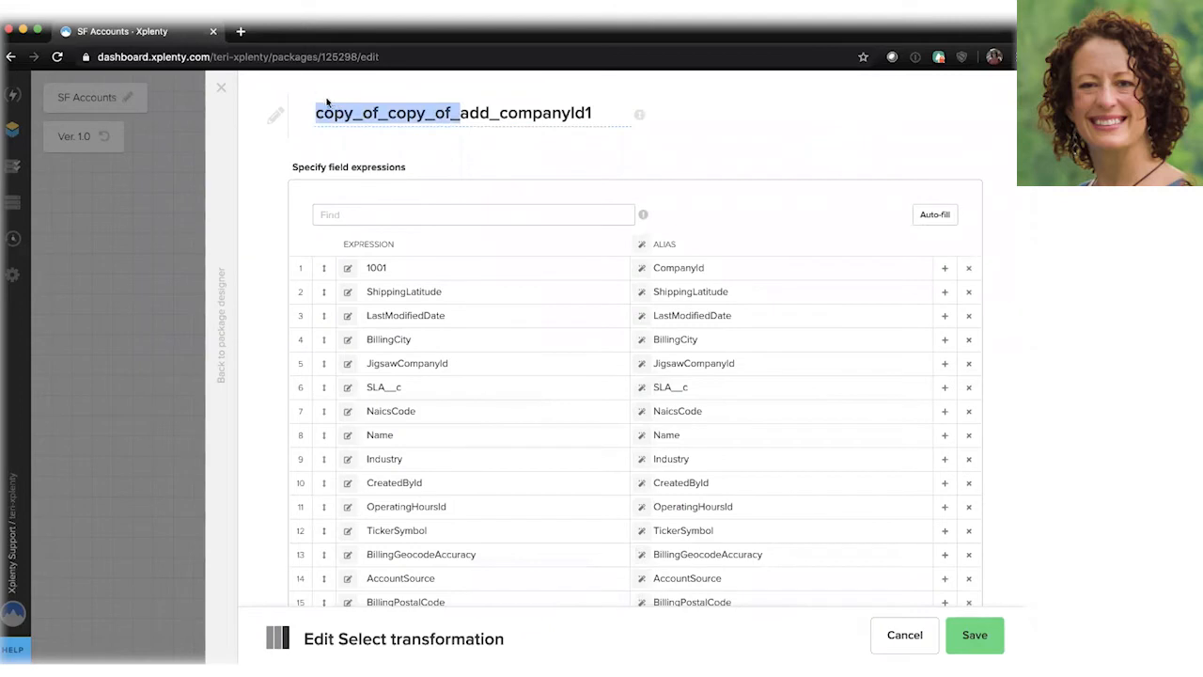
key(BackSpace)
key(BackSpace)
text(3)
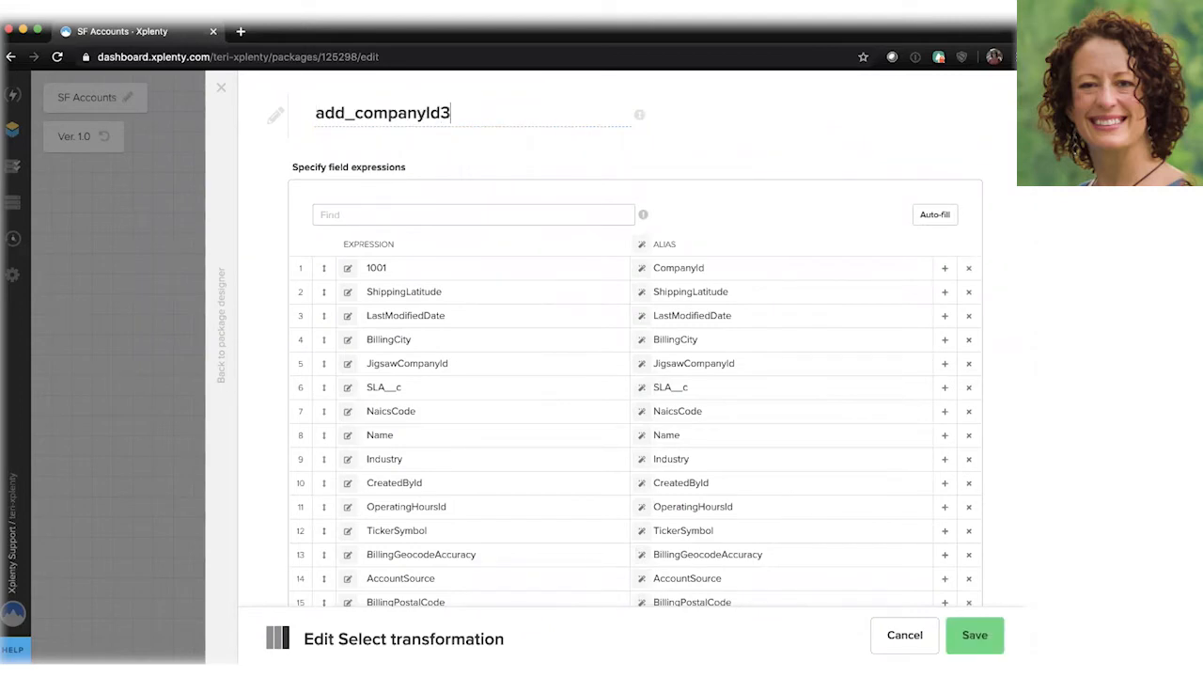
click(420, 270)
text(3)
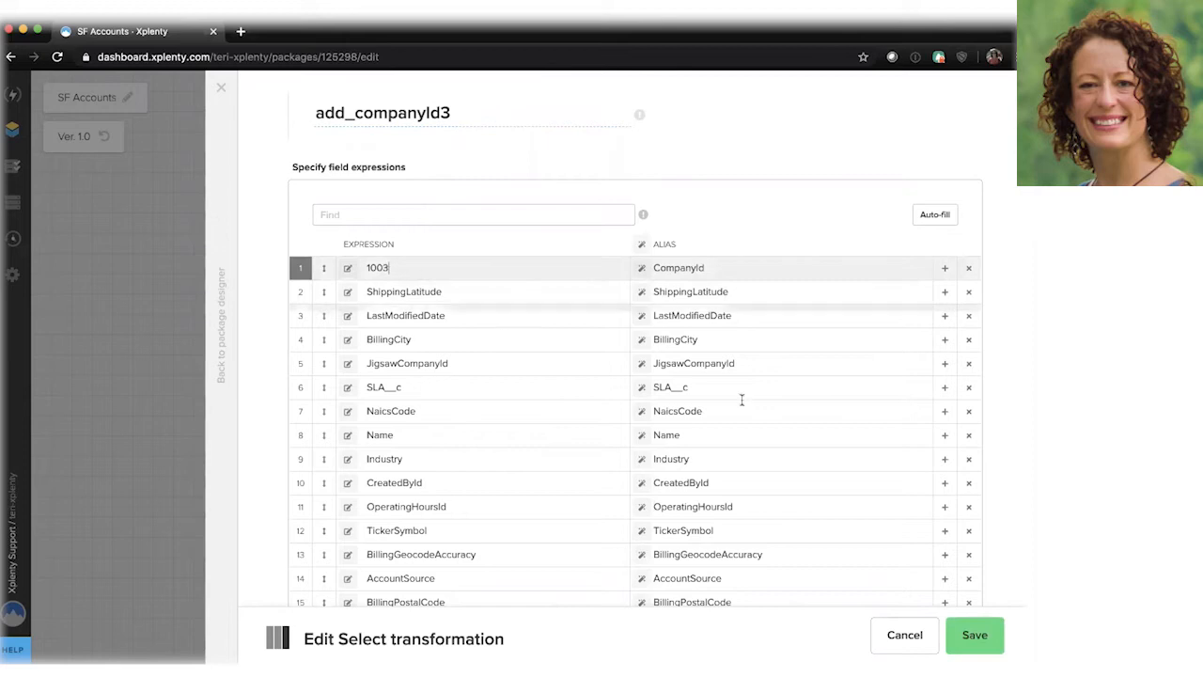
click(975, 628)
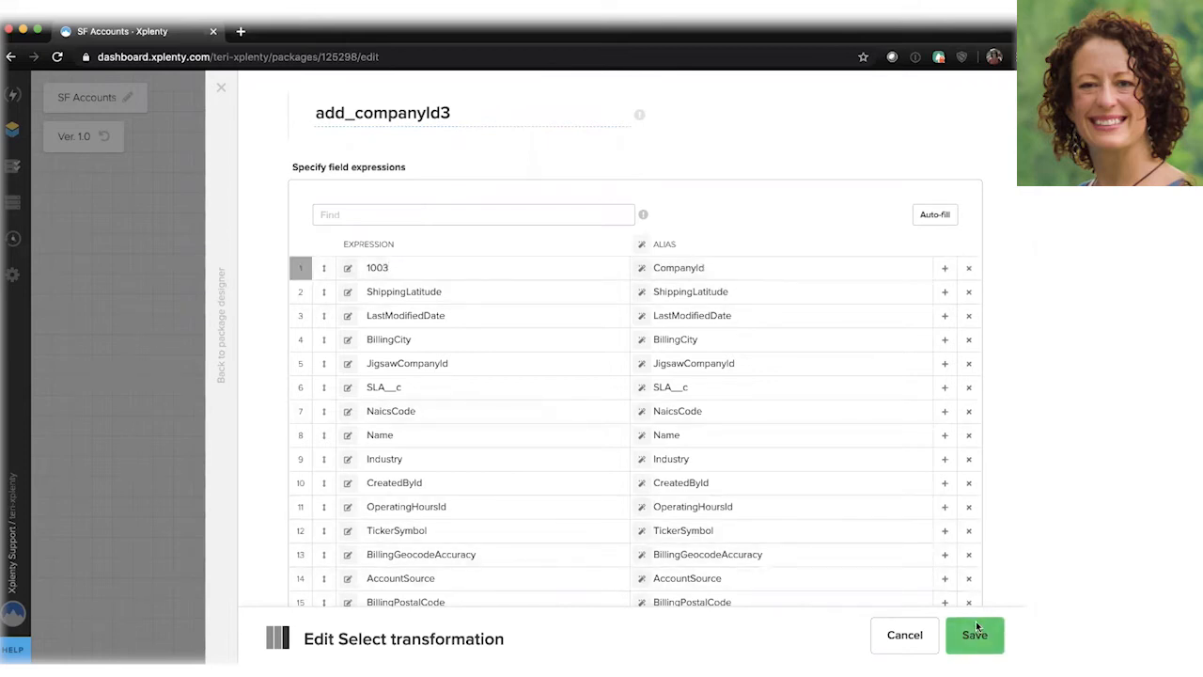
Open the fourth branch's Salesforce source, copy_of_copy_of_copy_of_Company1, and rename it "Company4"
mouse_move(615, 197)
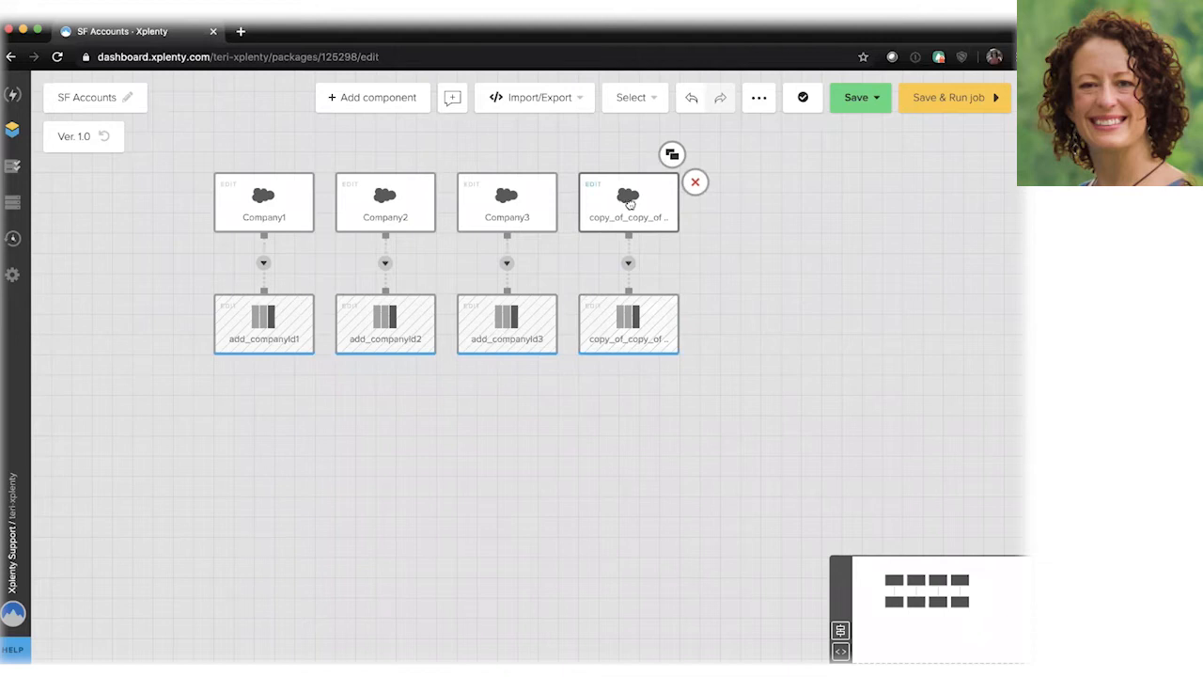
click(631, 208)
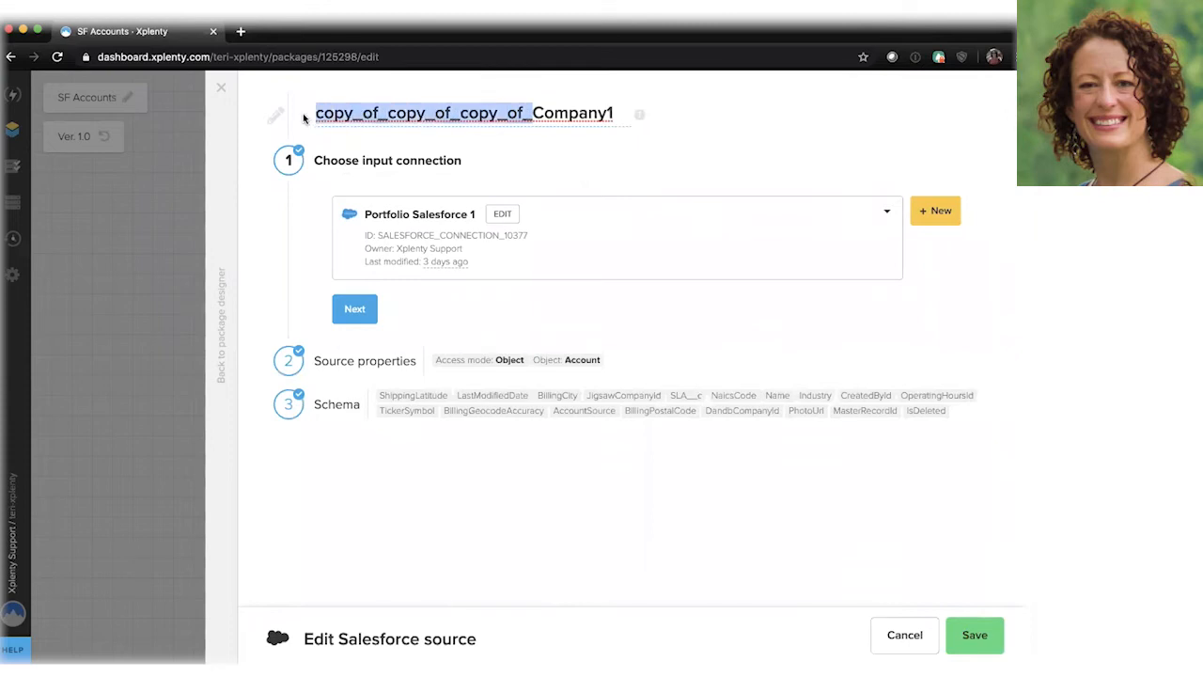
key(BackSpace)
key(BackSpace)
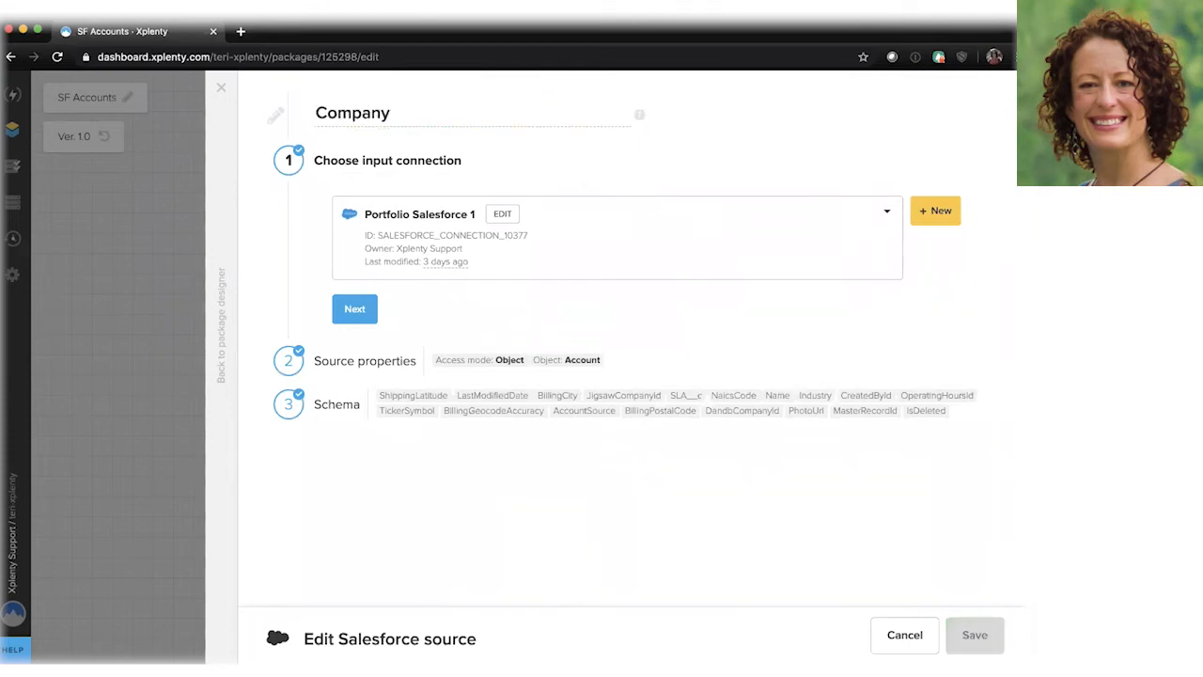
text(4)
Switch the Company4 source to the Portfolio Salesforce 4 connection, proceed through its properties and input fields, and save it
click(594, 233)
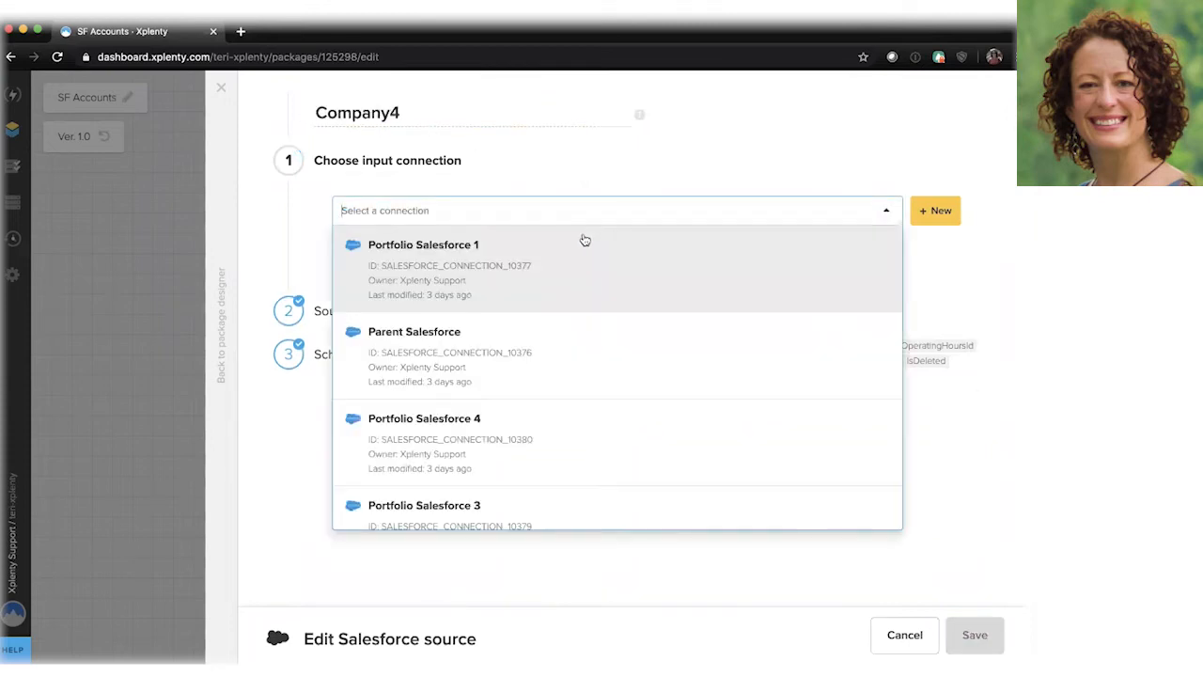
click(587, 435)
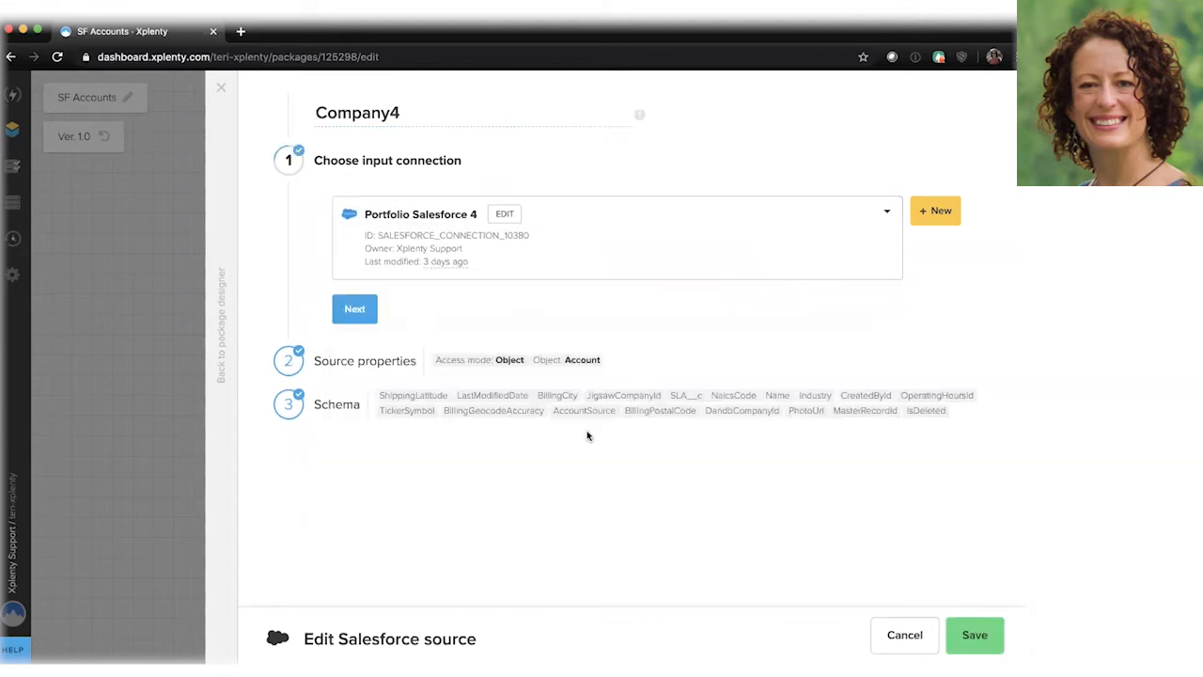
click(357, 309)
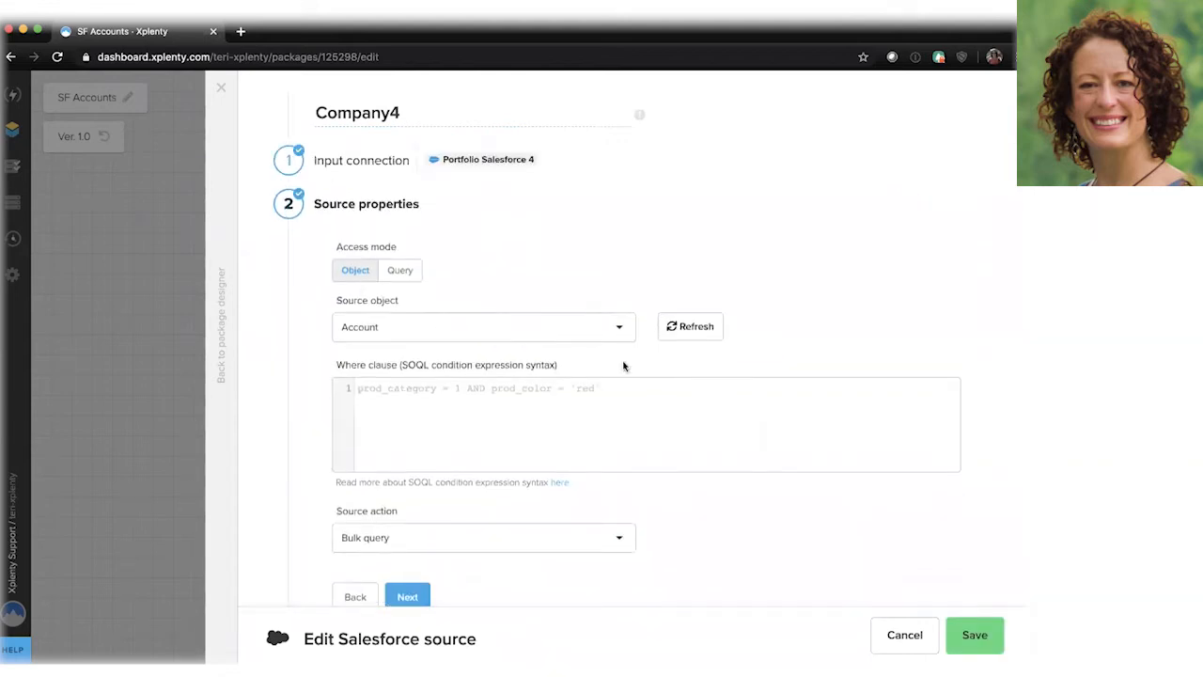
click(407, 593)
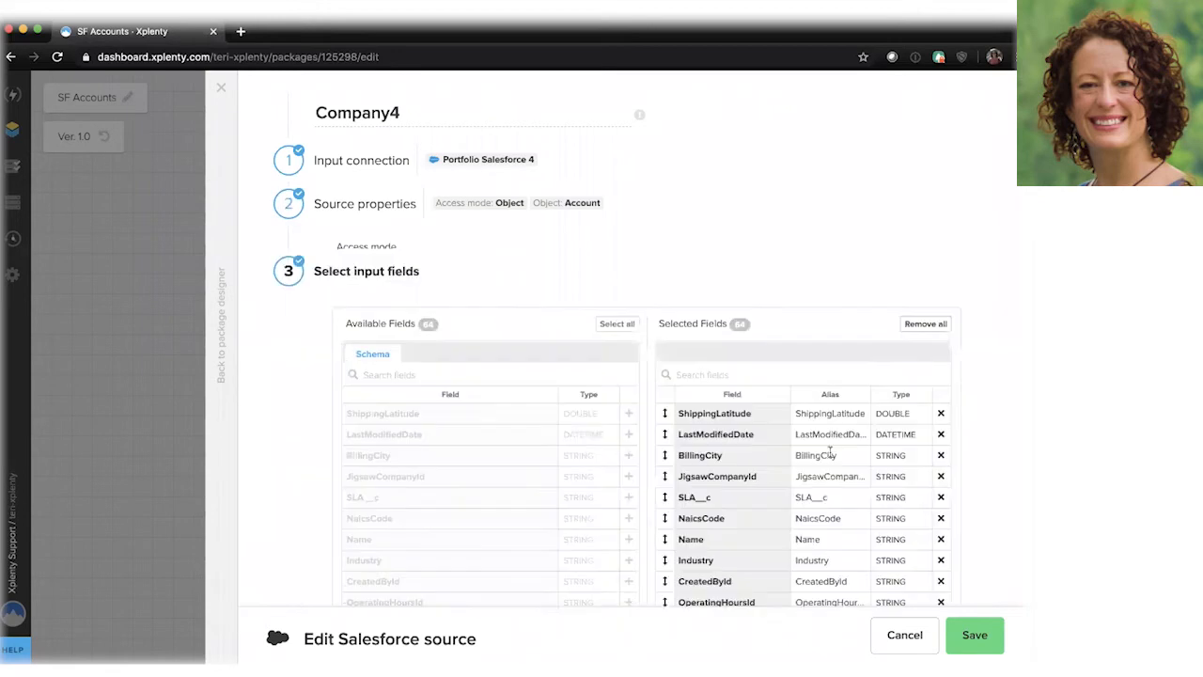
click(974, 637)
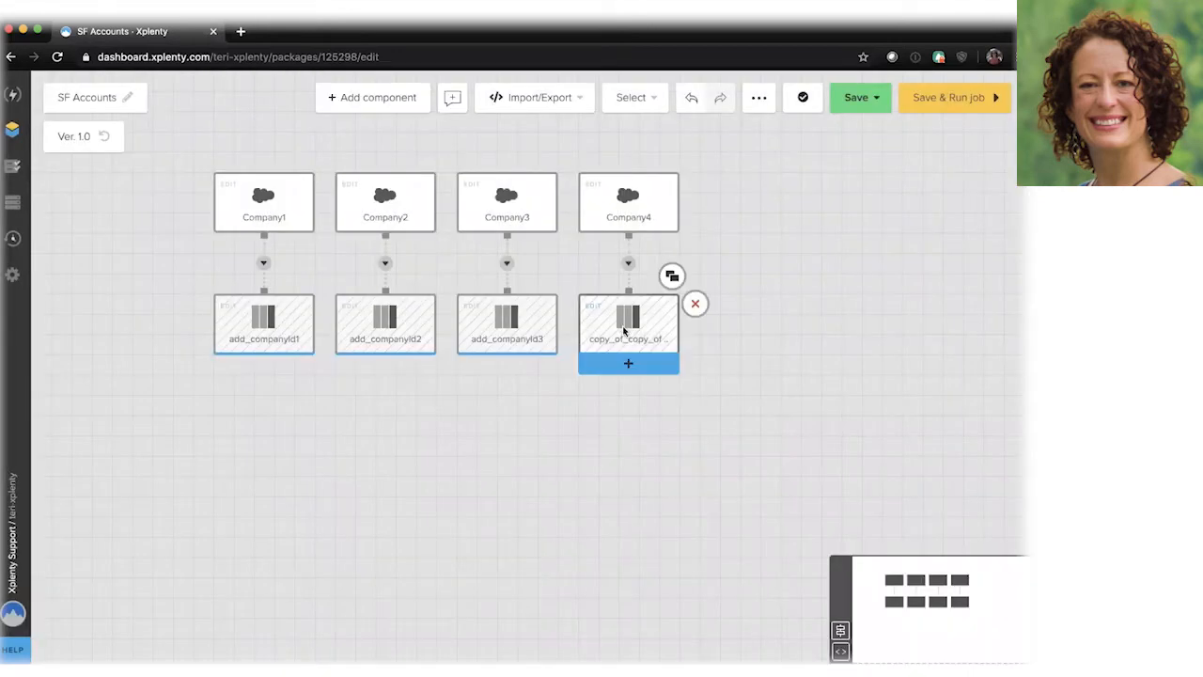
Rename the Select transformation under Company4 to "add_companyId4", set its CompanyId expression to 1004, and save it
click(623, 329)
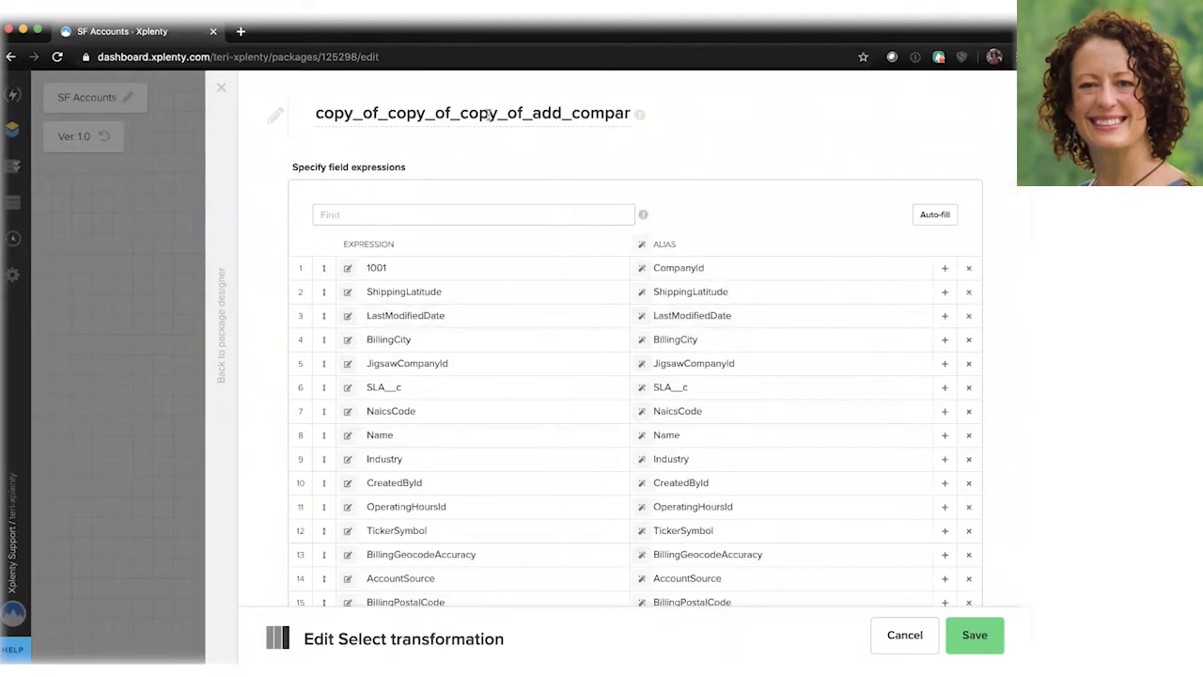
drag(529, 113, 309, 113)
key(BackSpace)
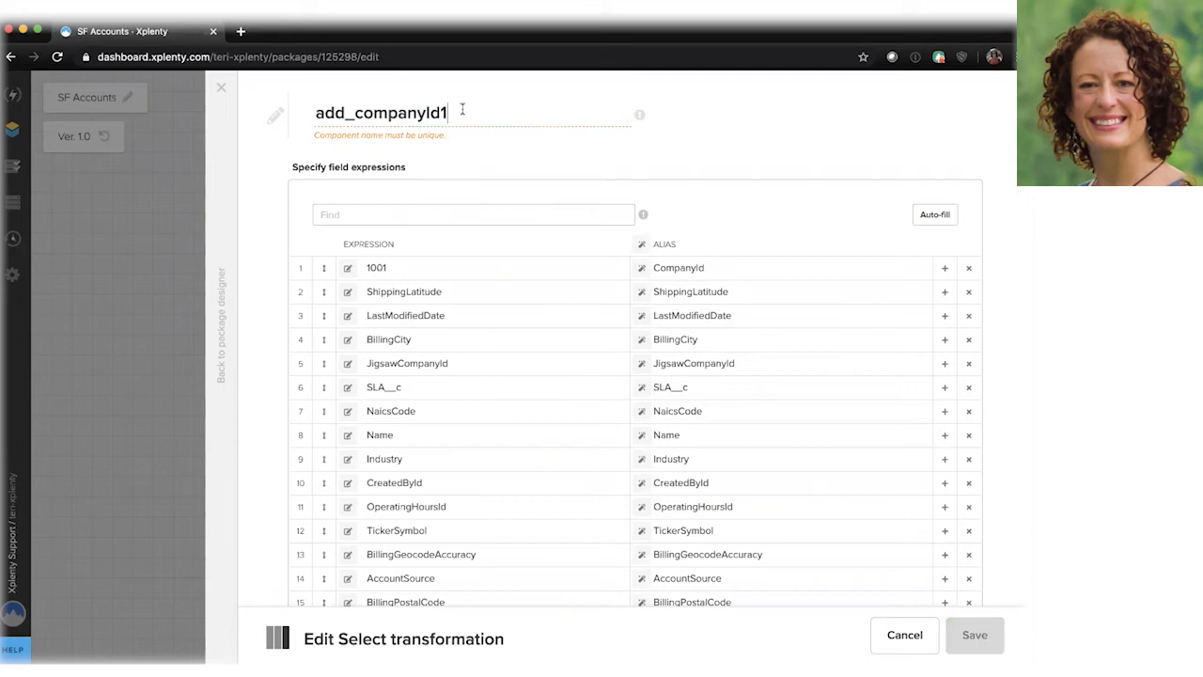
key(BackSpace)
text(4)
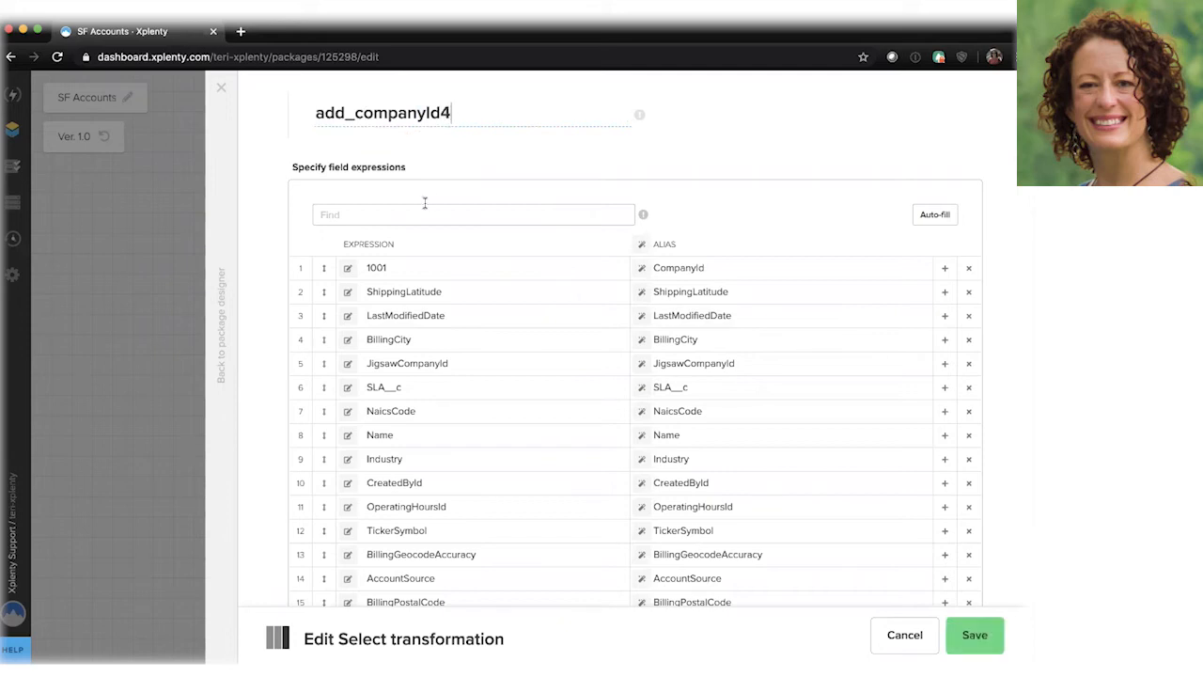
click(446, 267)
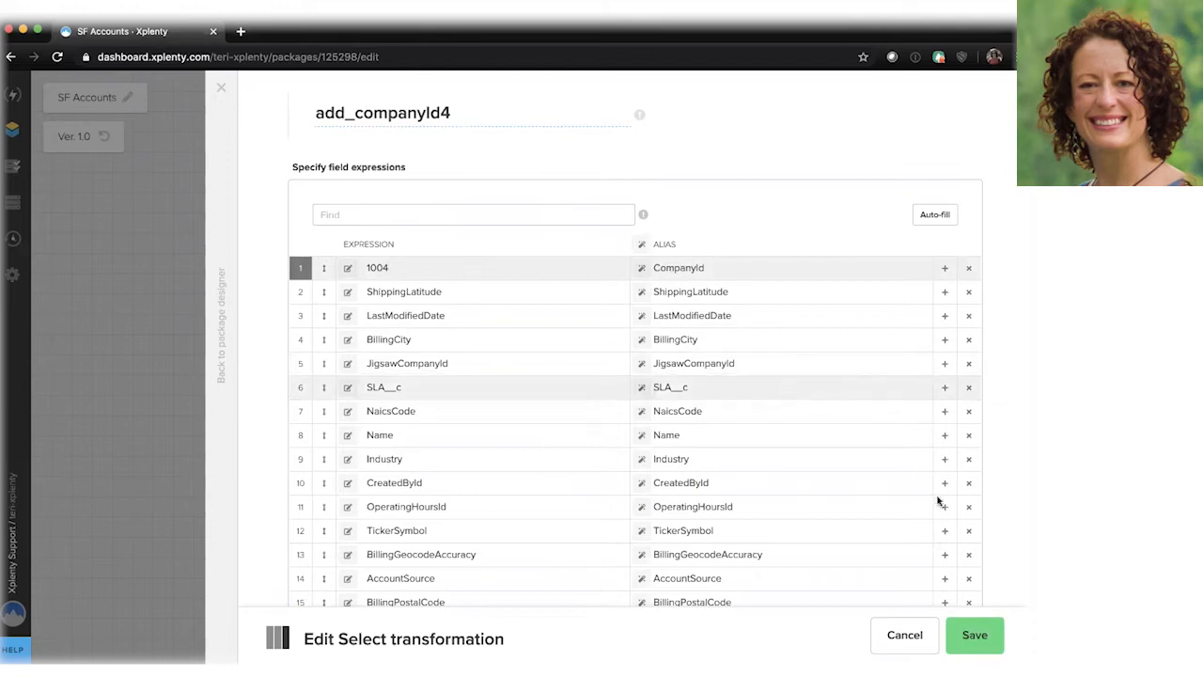
click(975, 636)
click(975, 636)
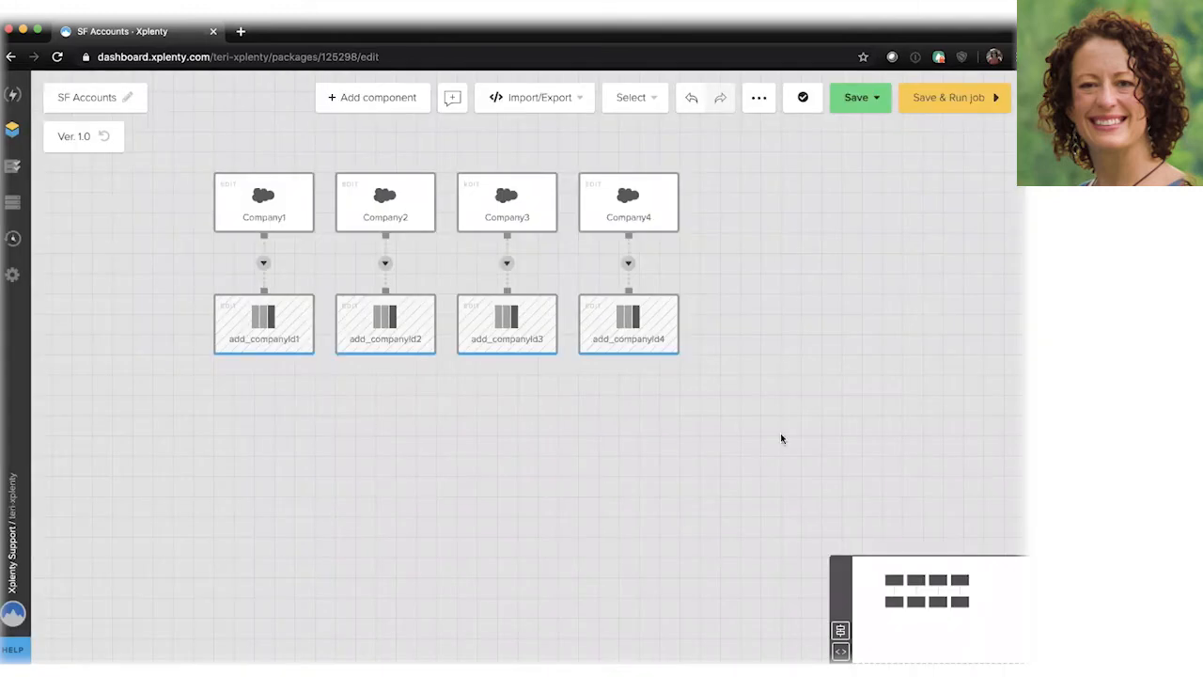
Add a Union transformation after add_companyId1, place it between the first two branches, and connect add_companyId2 to it
click(262, 362)
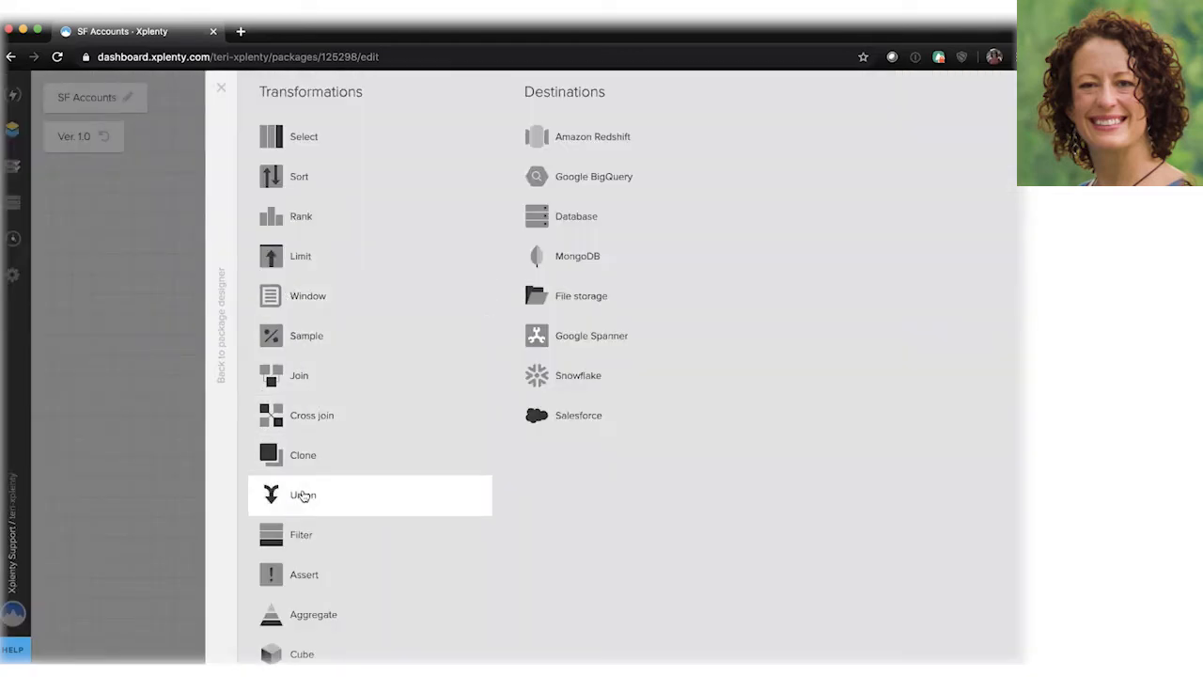
click(307, 496)
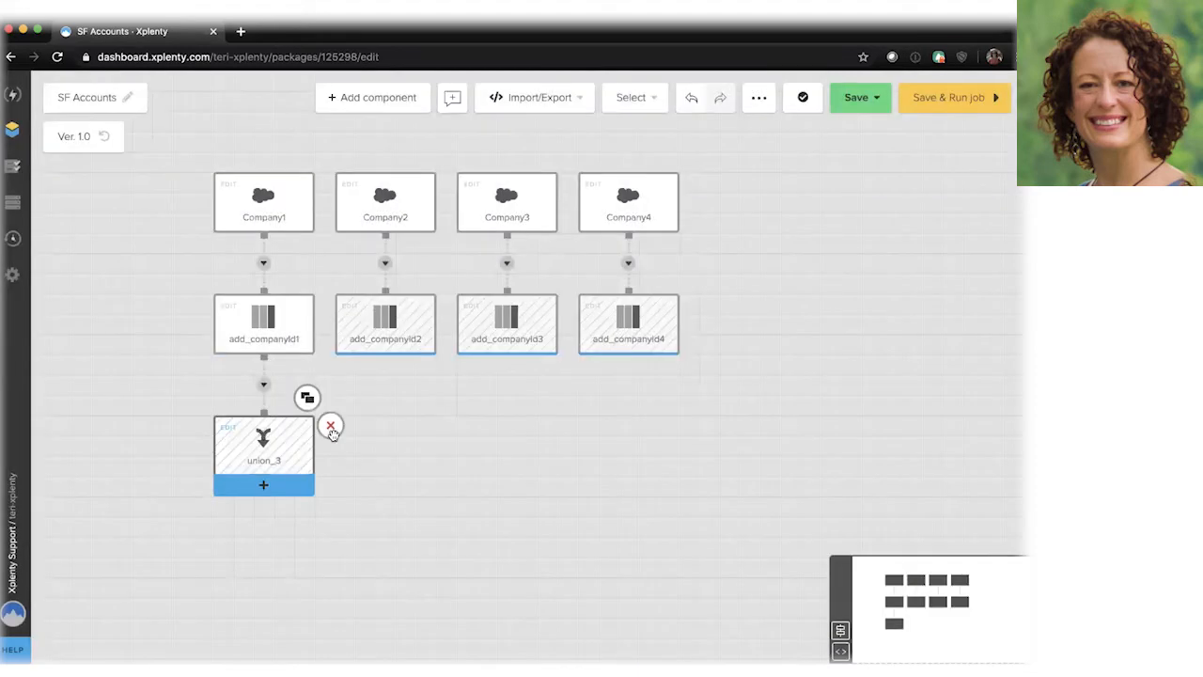
drag(267, 442, 325, 432)
drag(384, 365, 322, 438)
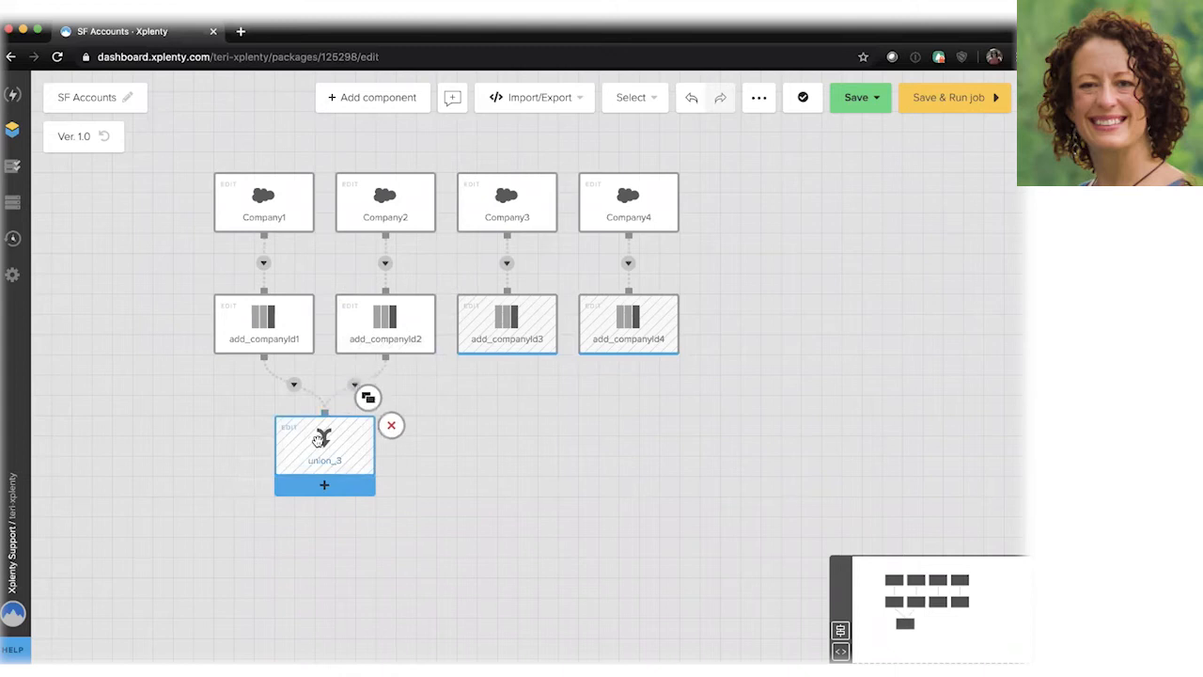
Auto-fill the field mapping of the union combining add_companyId1 and add_companyId2, and save it
click(332, 455)
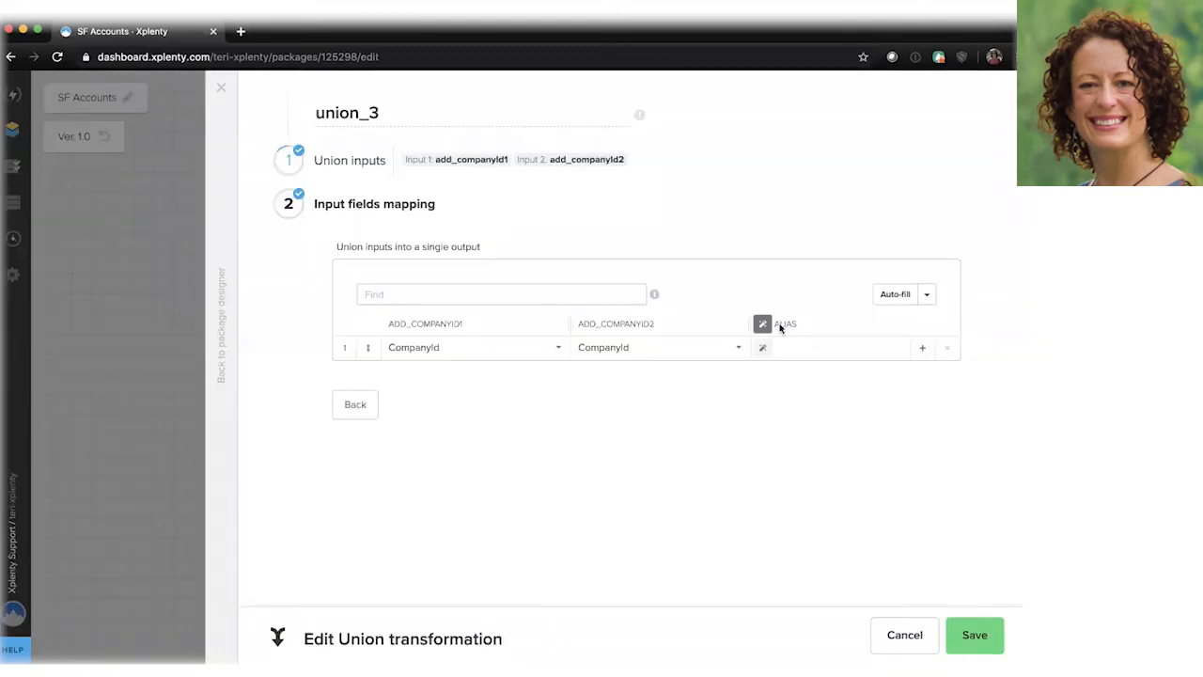
click(895, 295)
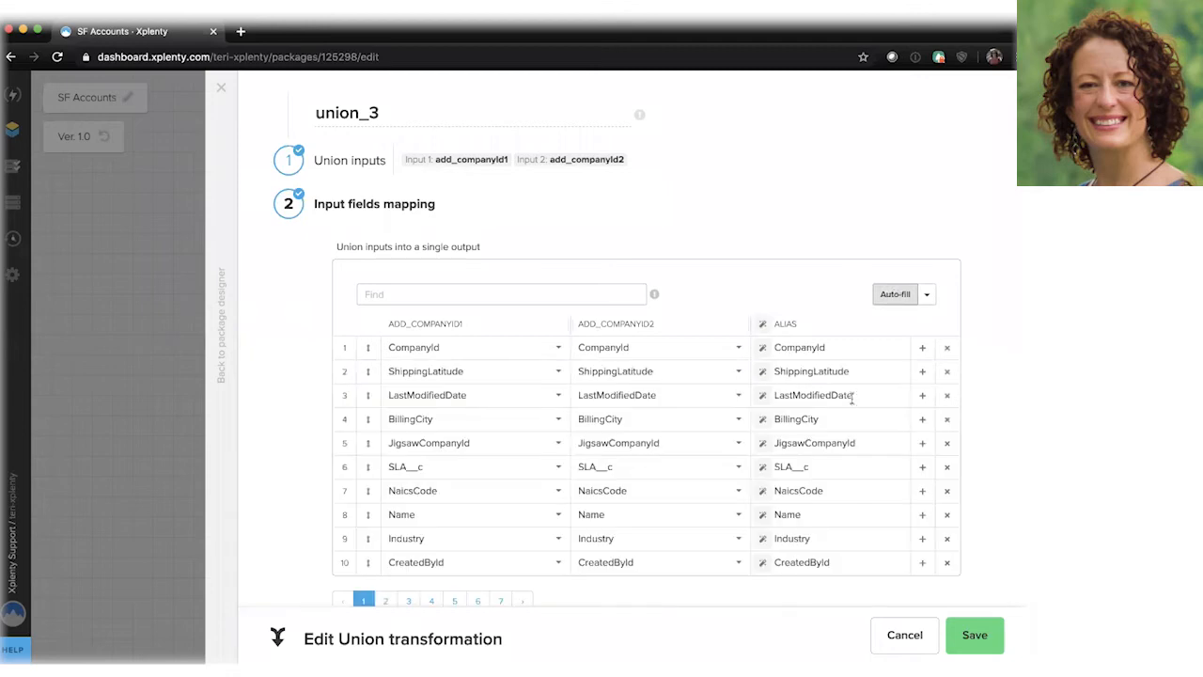
click(972, 636)
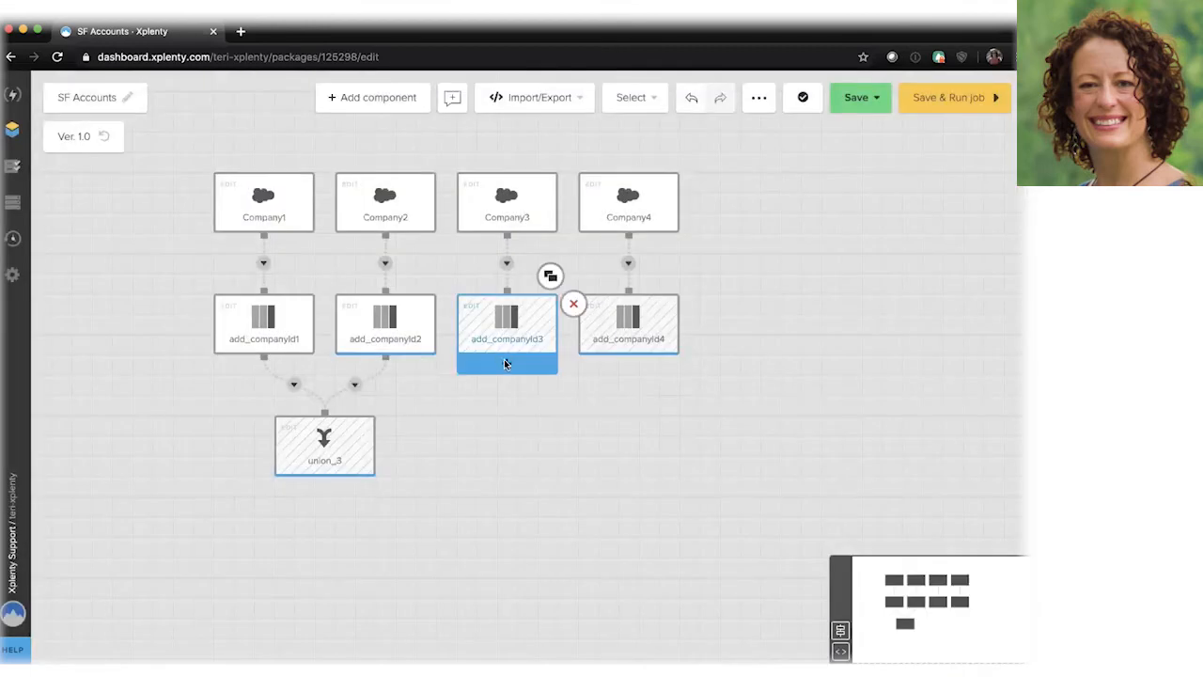
Add a Union transformation after add_companyId3, place it between the last two branches, and connect add_companyId4 to it
click(505, 363)
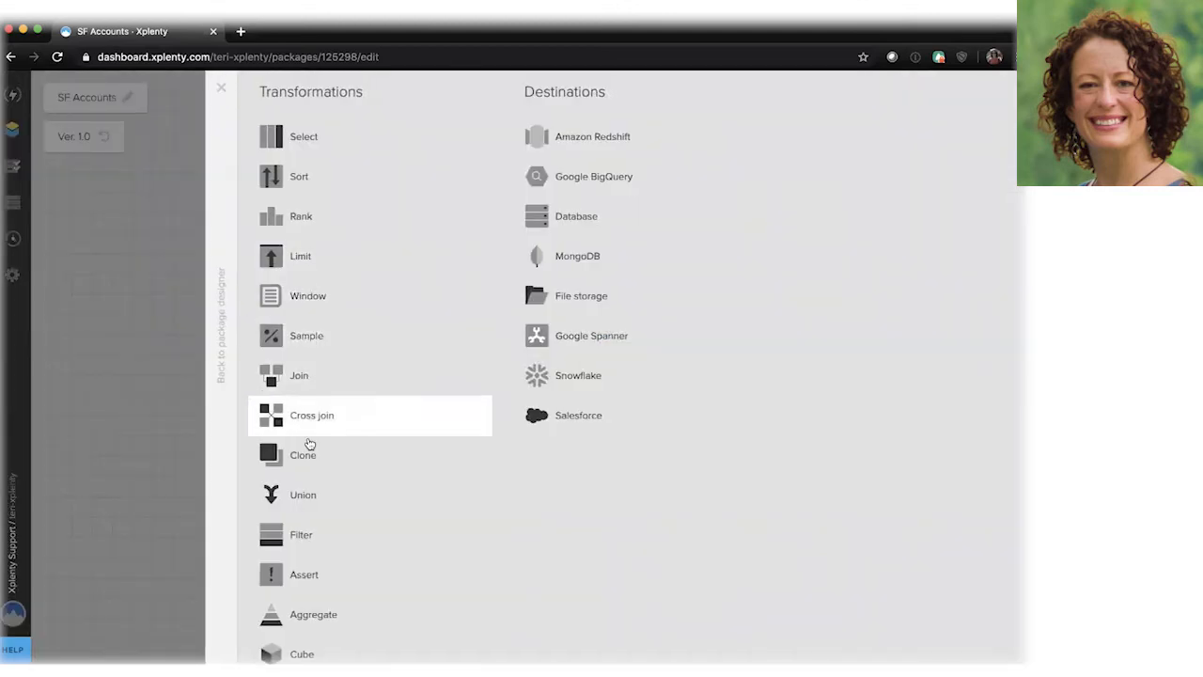
click(302, 496)
drag(494, 447, 555, 447)
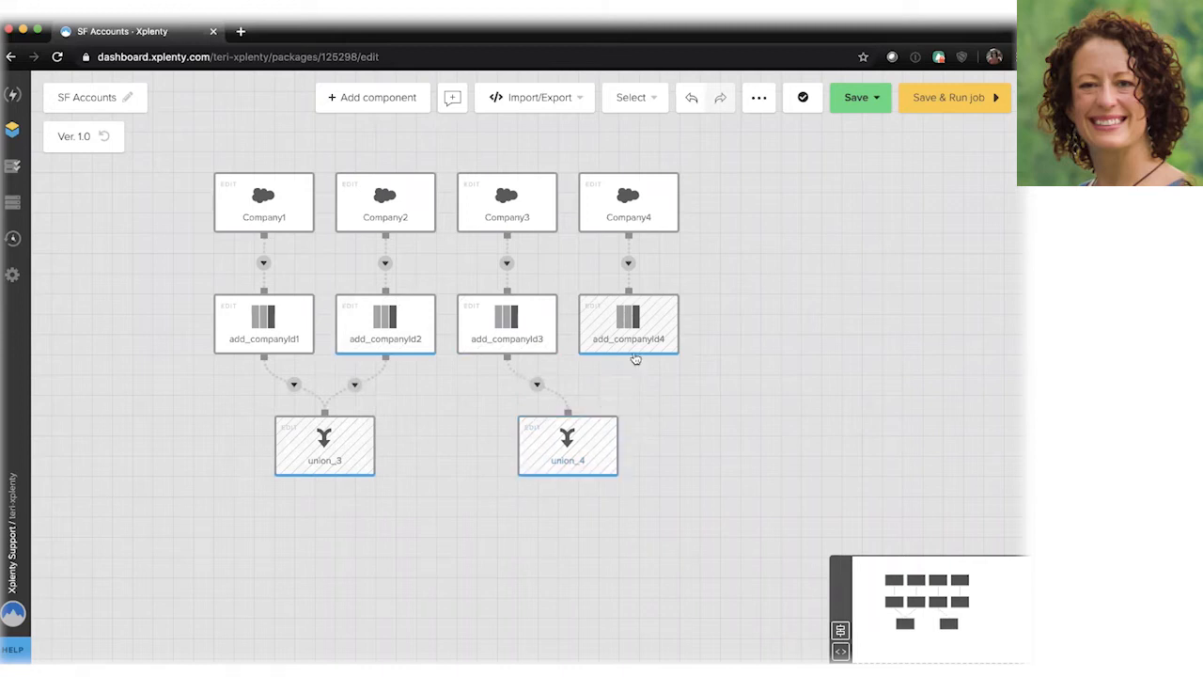
drag(635, 359, 545, 440)
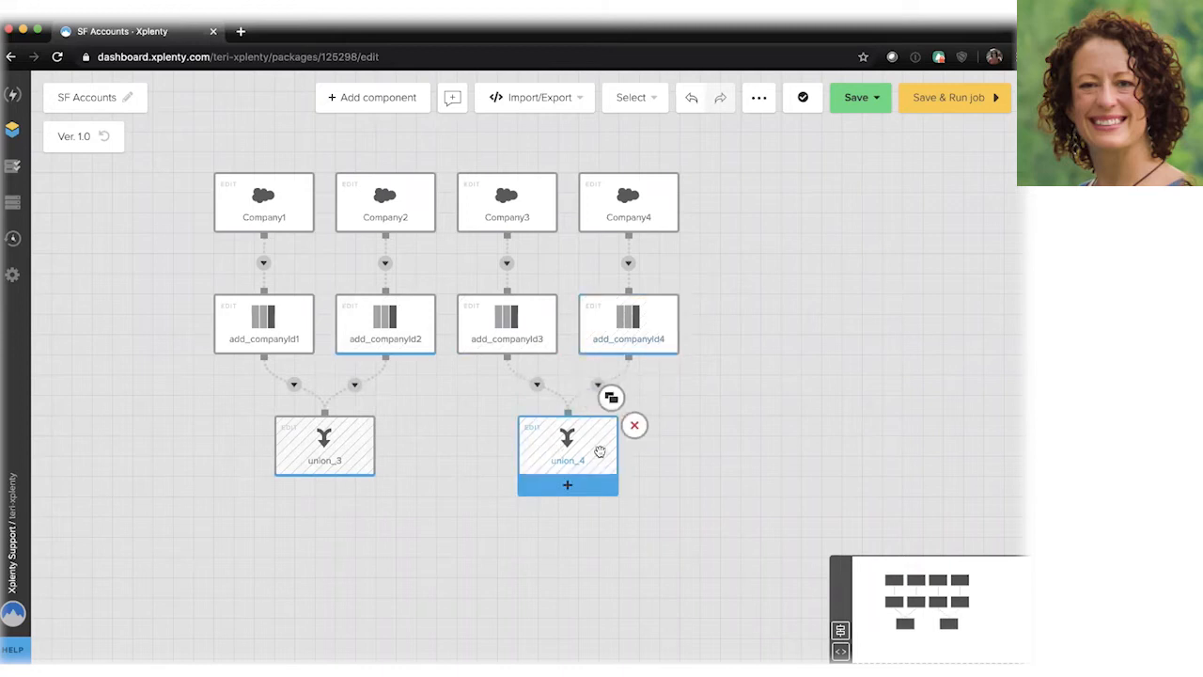
Auto-fill the field mapping of the union combining add_companyId3 and add_companyId4, and save it
click(556, 455)
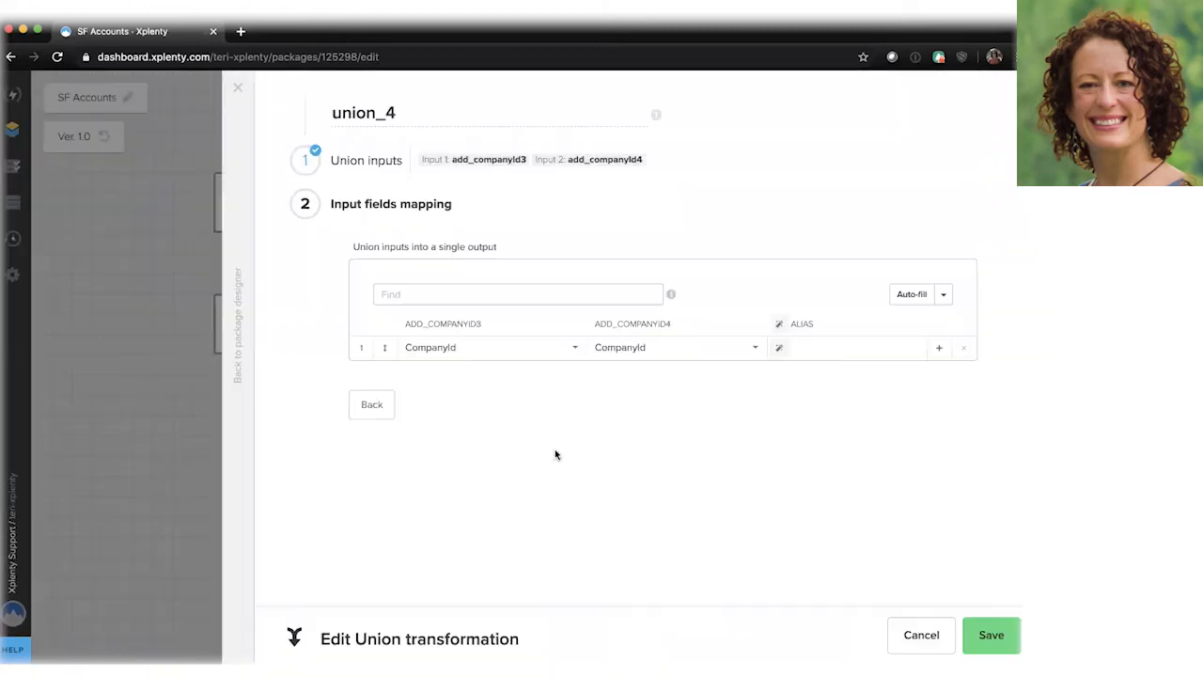
click(890, 295)
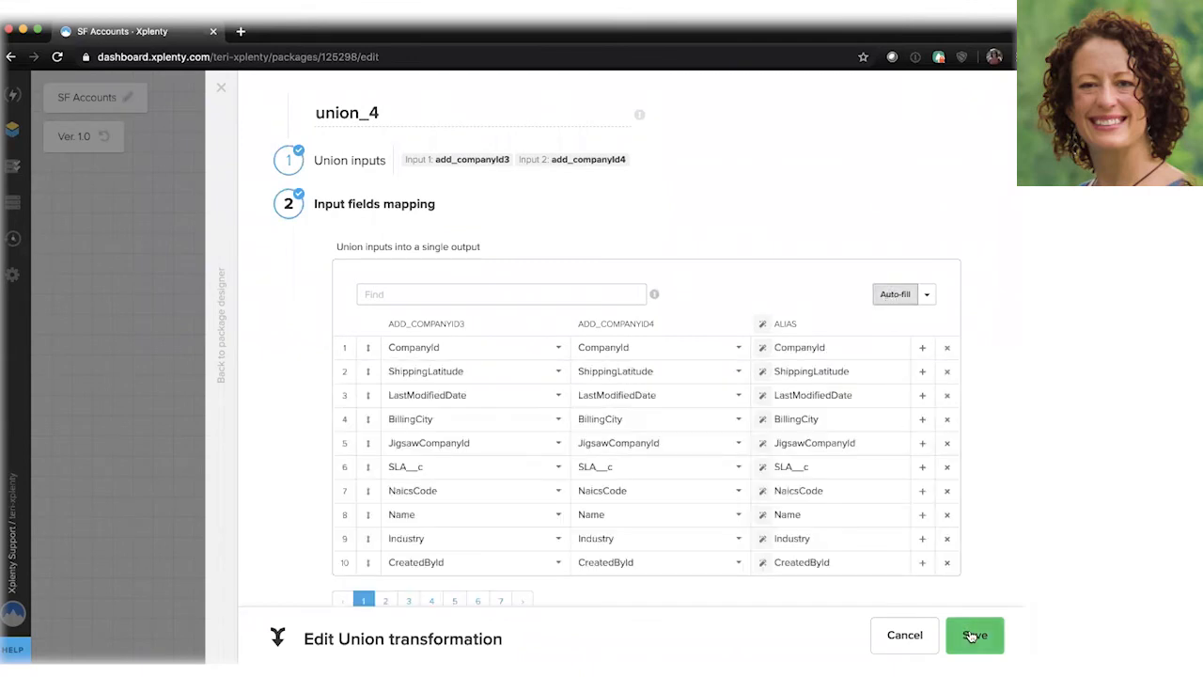
click(970, 635)
Add a third Union transformation after union_3, place it centrally below both unions, and connect union_4 to it
mouse_move(323, 461)
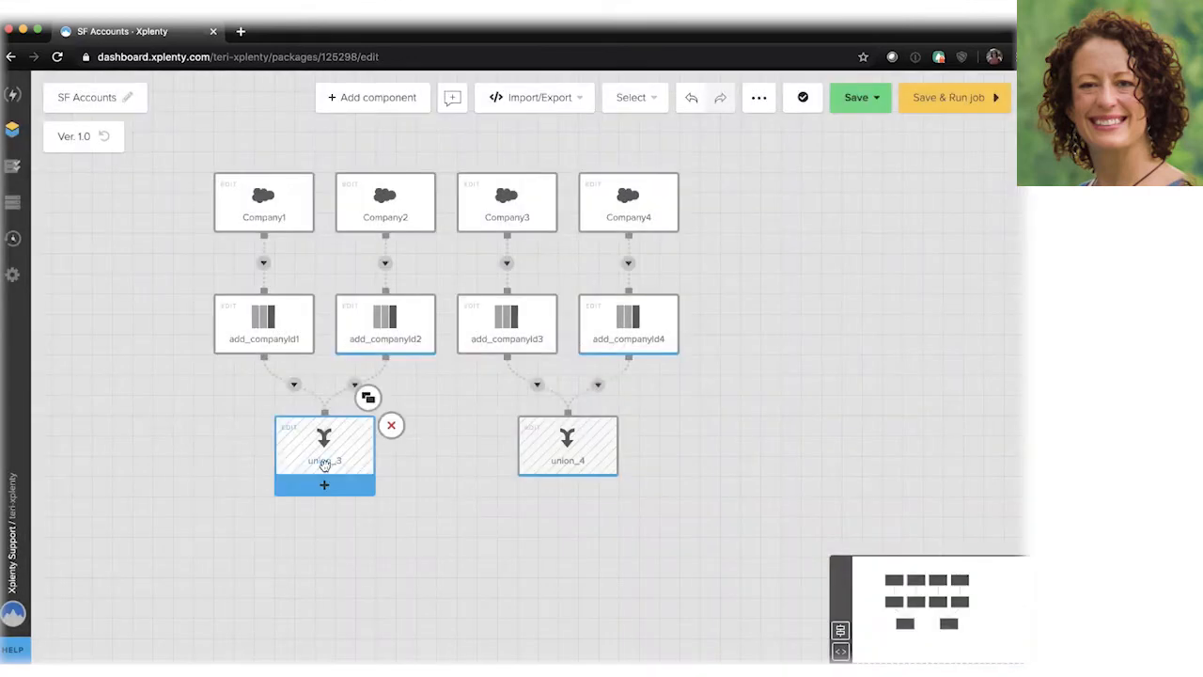
click(321, 483)
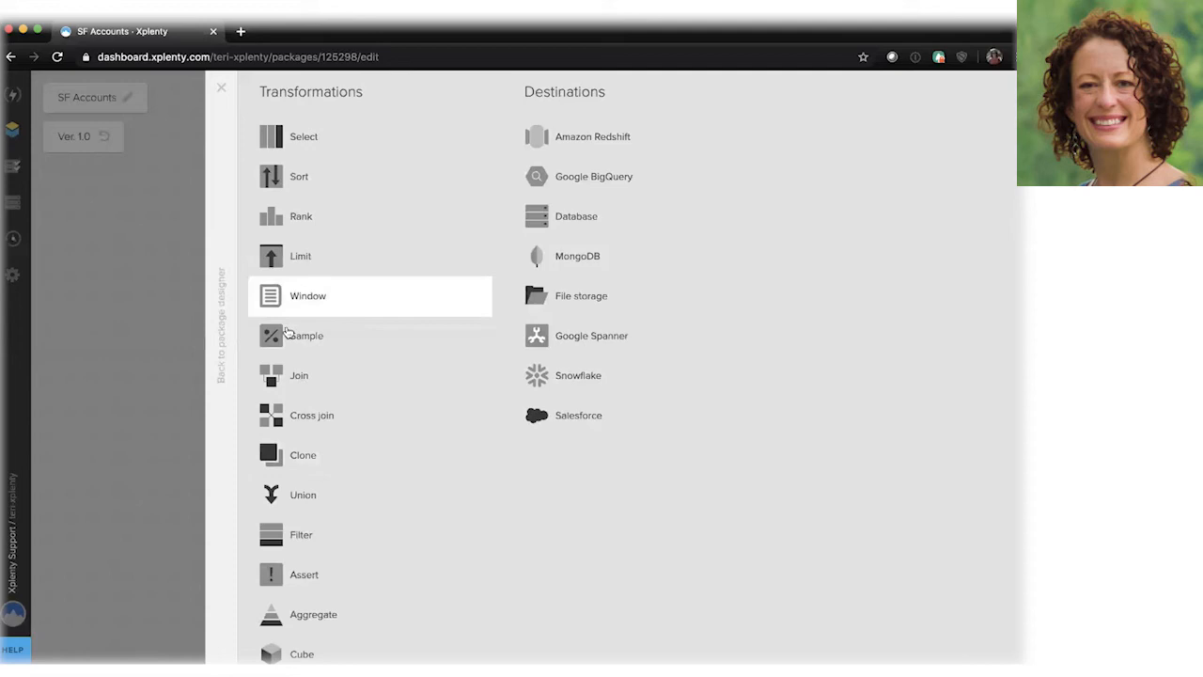
click(309, 501)
drag(317, 566, 417, 595)
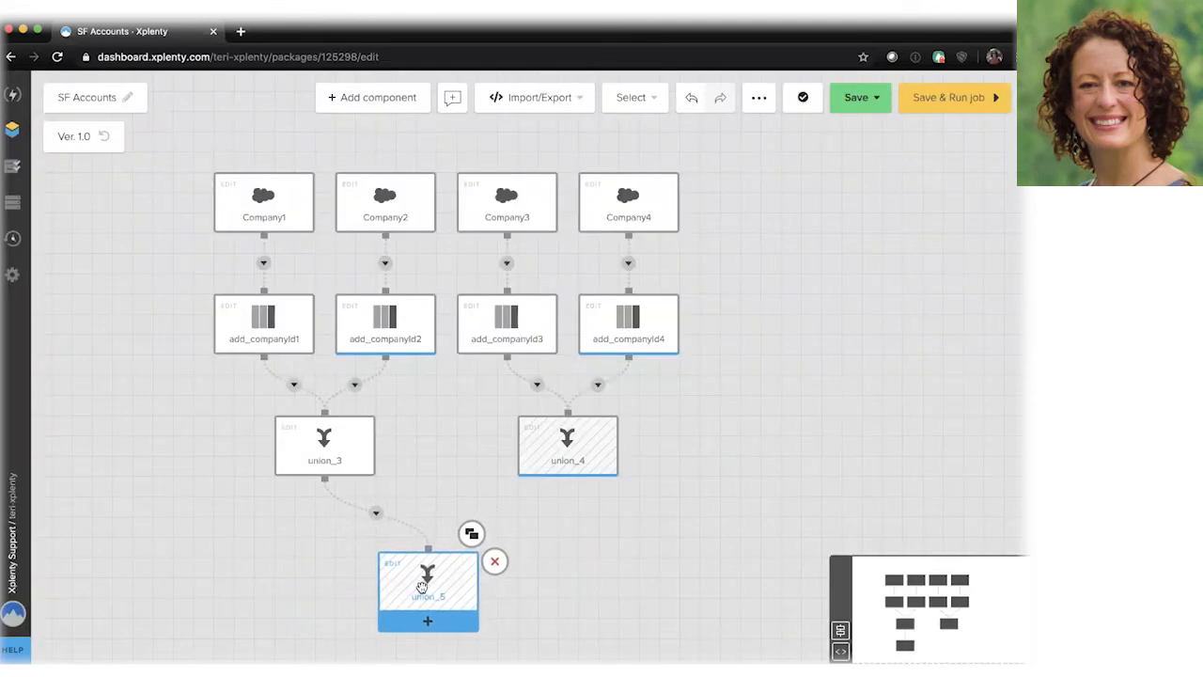
mouse_move(569, 484)
drag(576, 483, 430, 573)
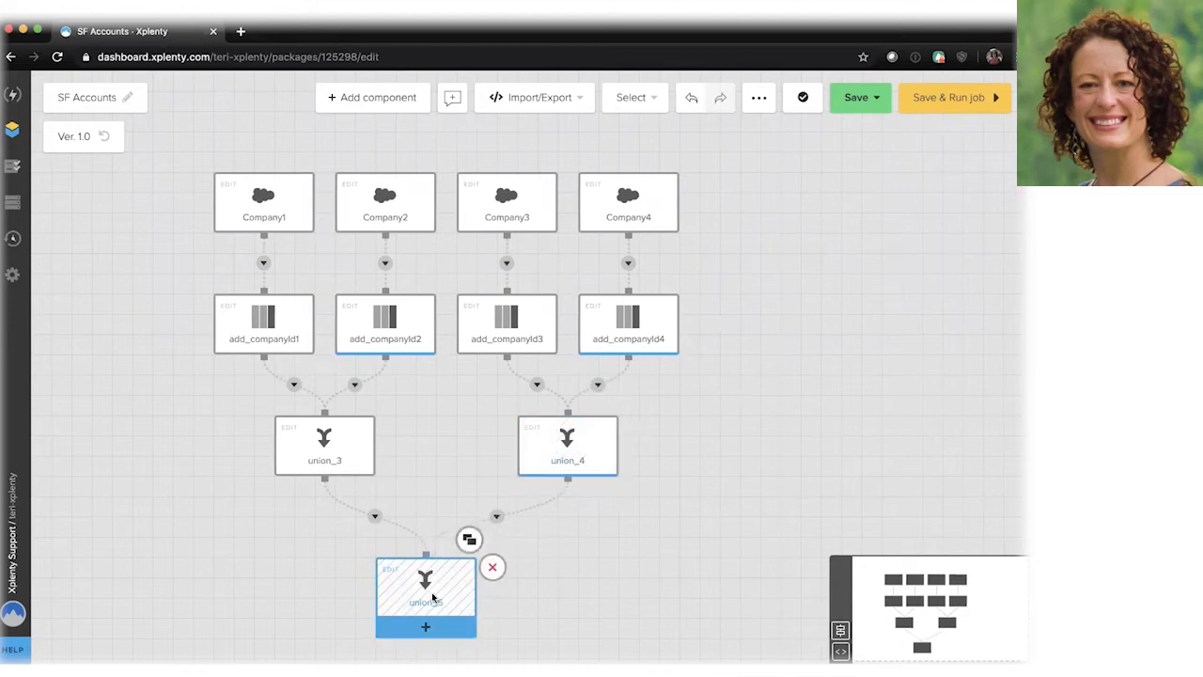
Auto-fill the field mapping of the union combining union_3 and union_4, and save it
click(433, 597)
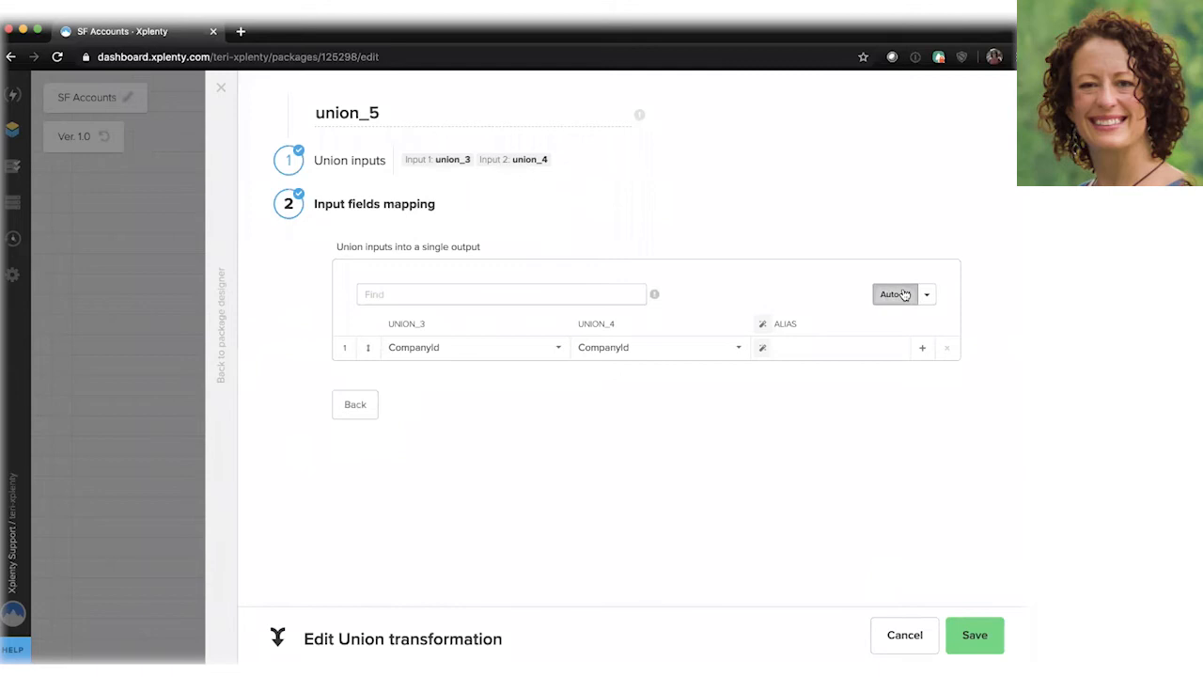
click(904, 295)
click(975, 635)
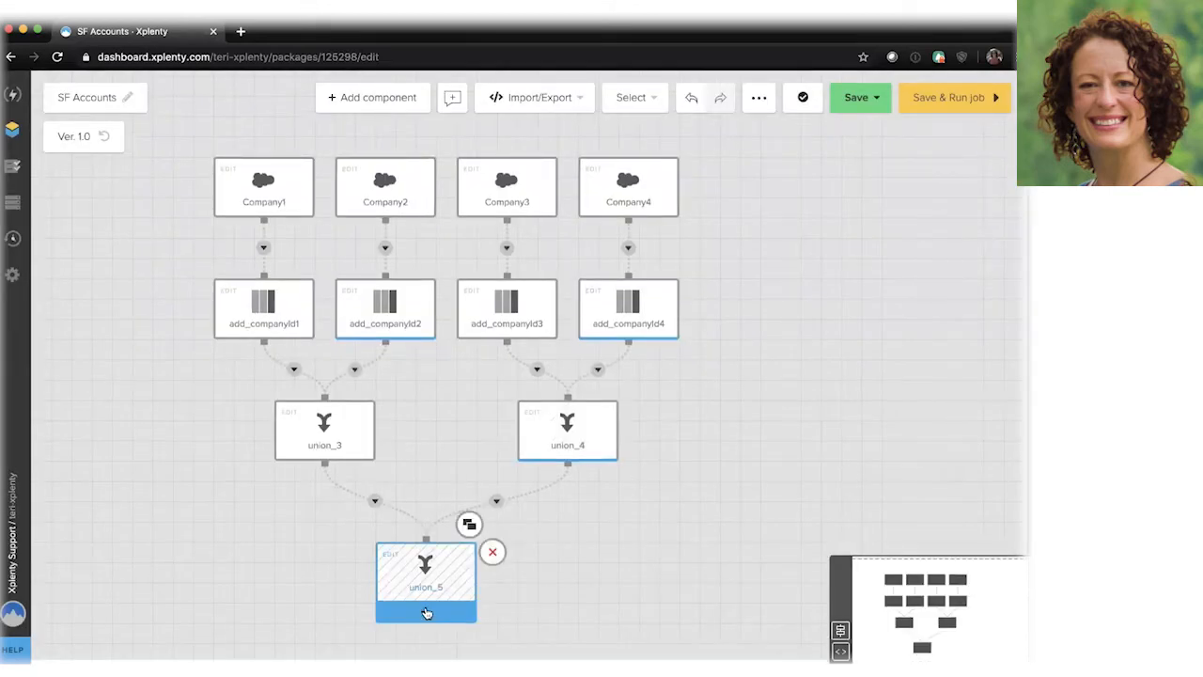
Add a Salesforce destination after the final union and choose Parent Salesforce as its target connection
click(424, 612)
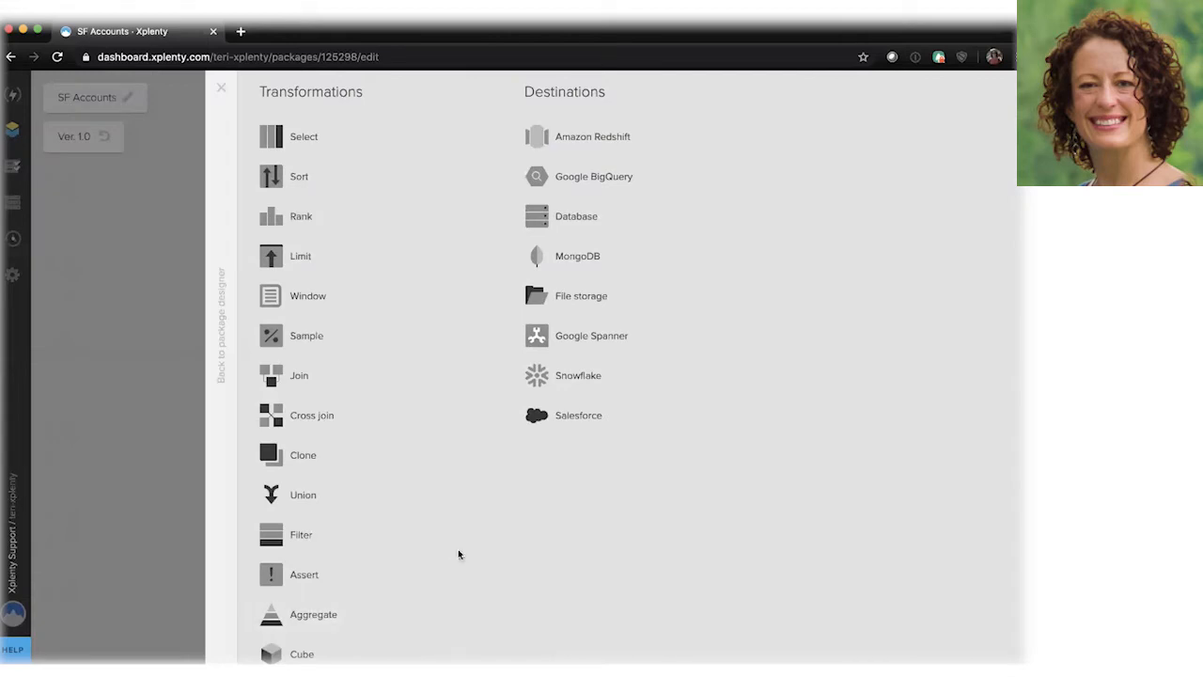
click(586, 416)
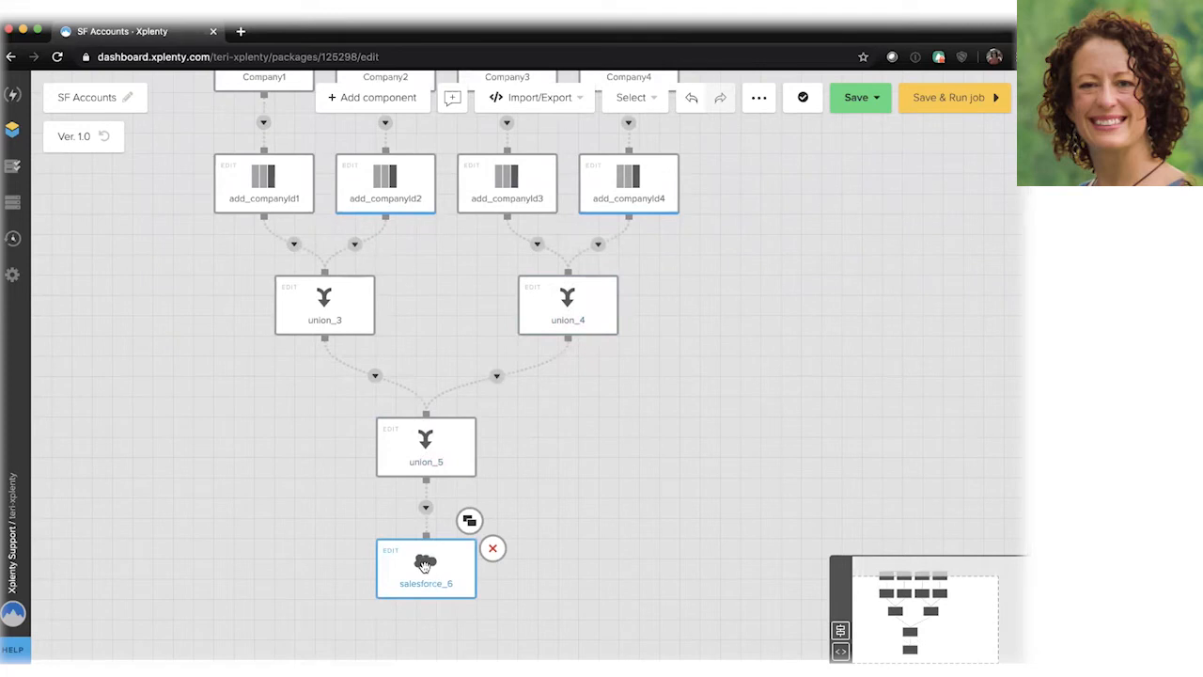
click(425, 564)
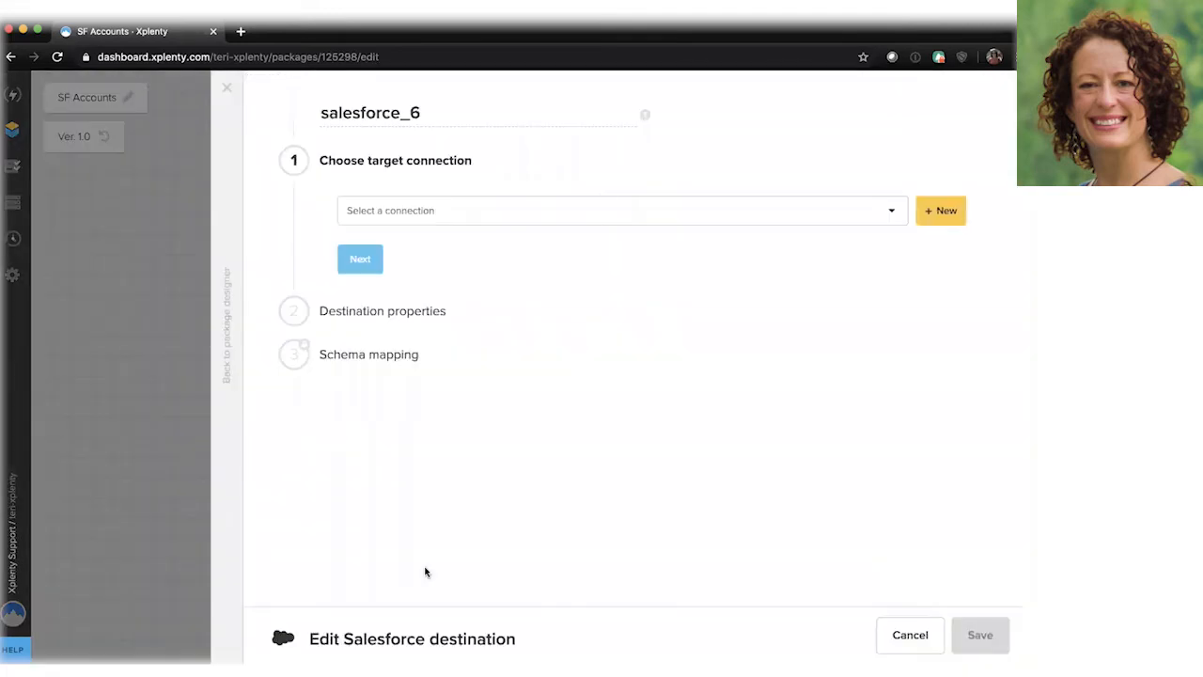
click(604, 209)
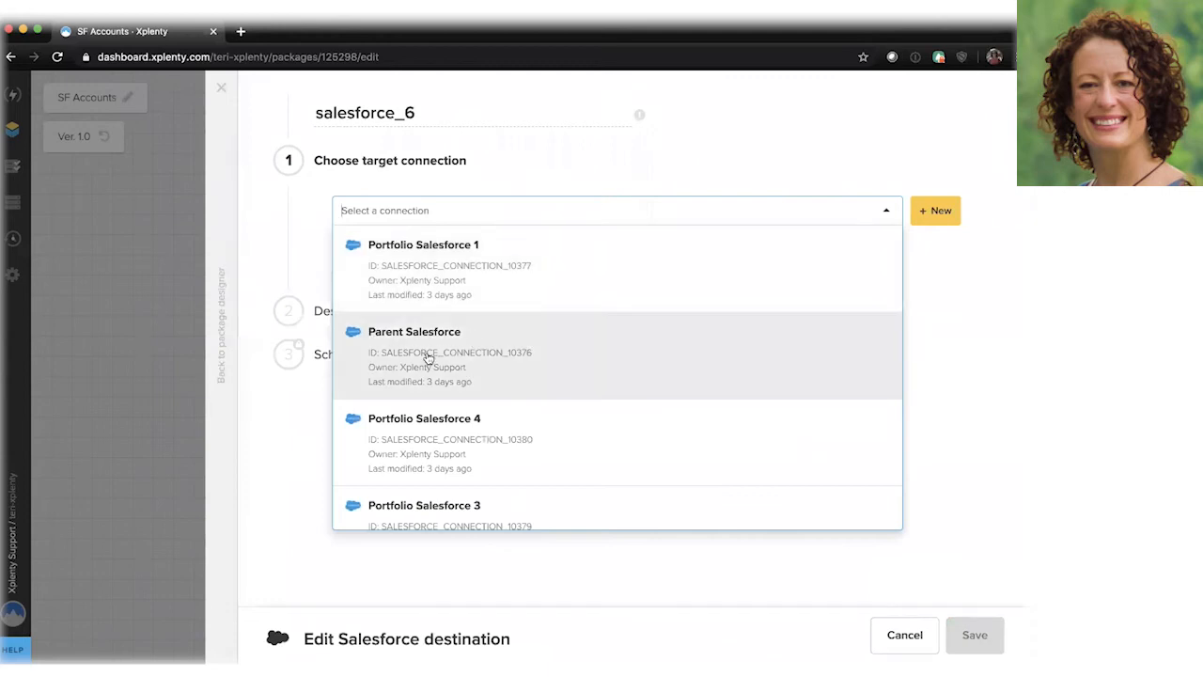
click(414, 362)
click(353, 308)
Set the Salesforce destination's target object to Account and its operation type to Upsert, and proceed to the schema mapping
click(481, 275)
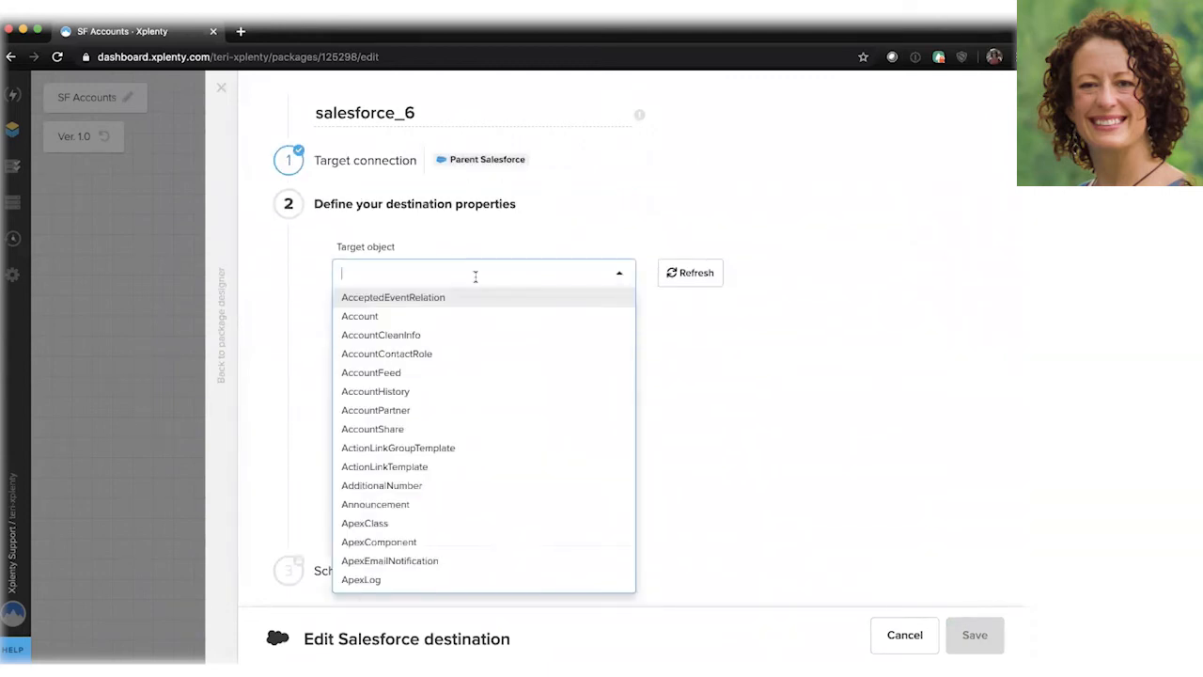
click(377, 321)
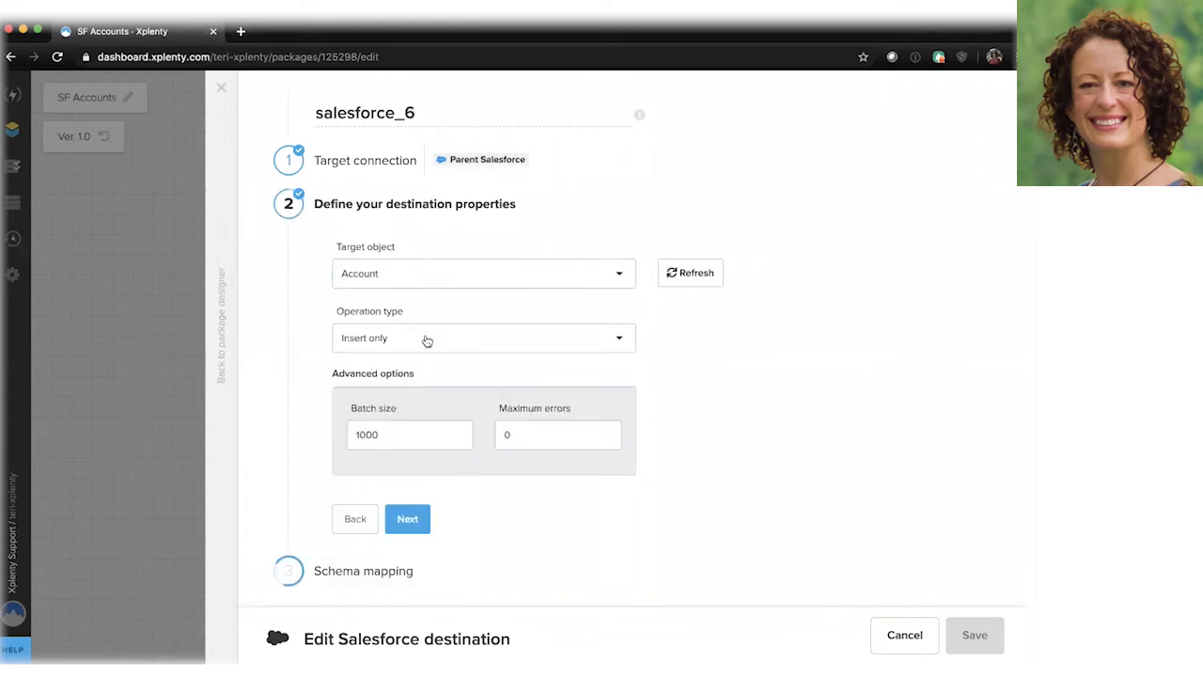
click(442, 339)
click(388, 381)
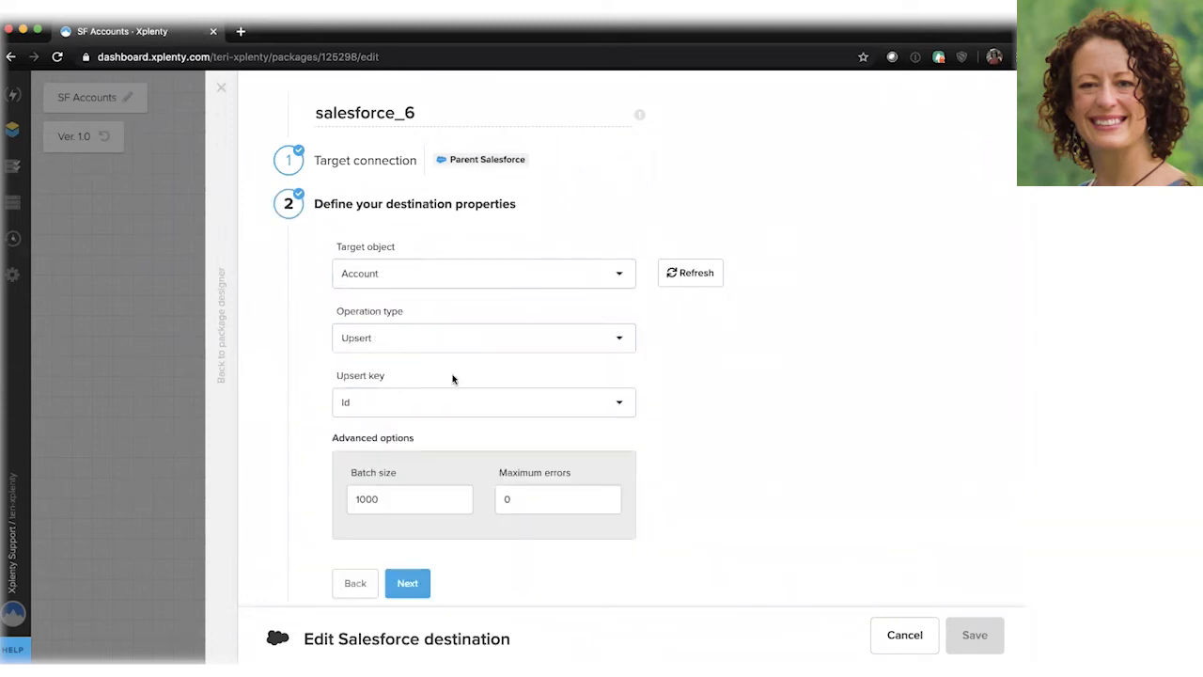
scroll(660, 435, down, 2)
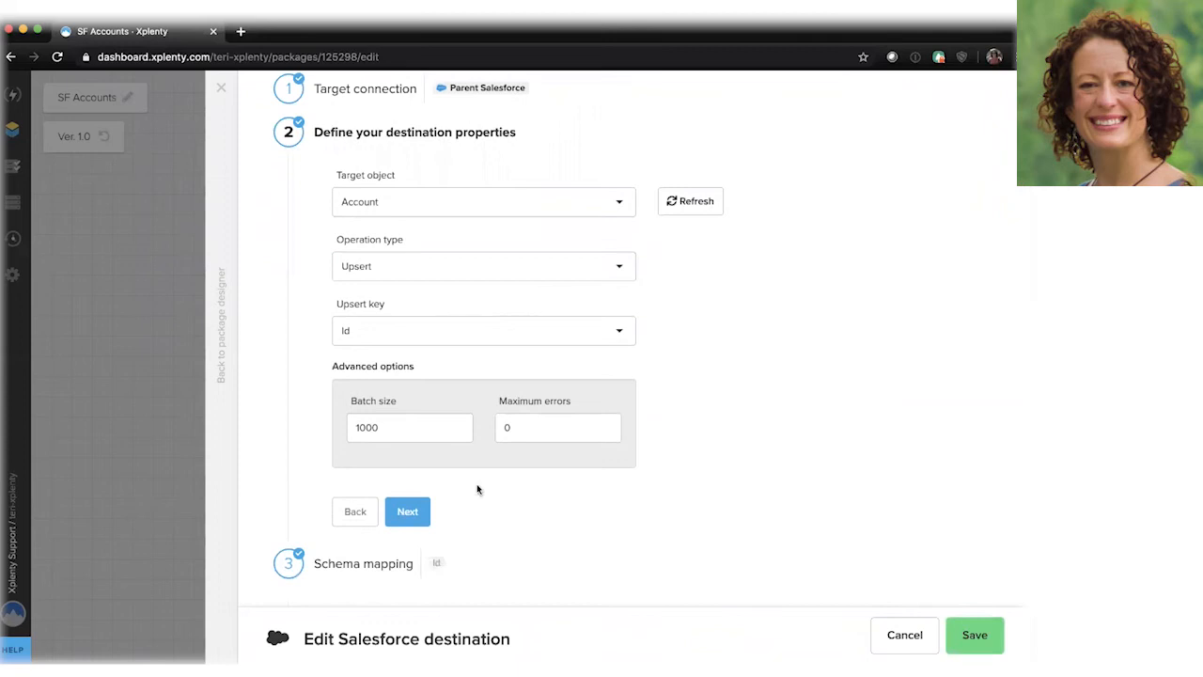
click(409, 516)
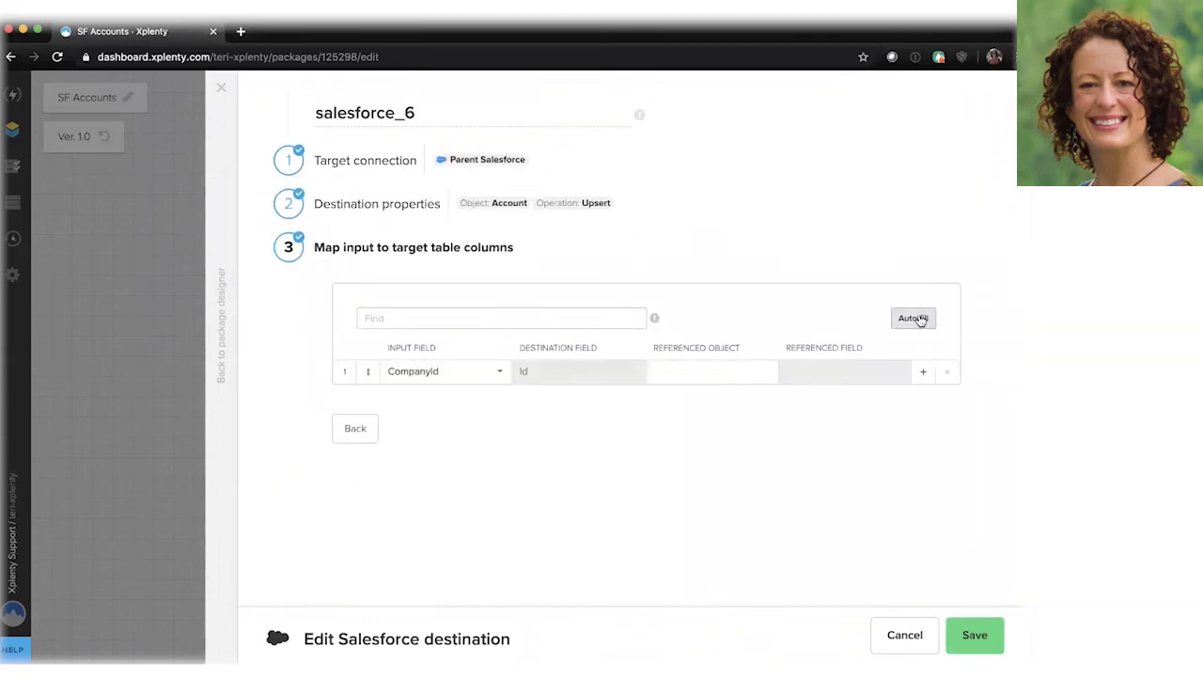
Auto-fill the destination's column mapping, rename the component "Parent", and save it
click(913, 318)
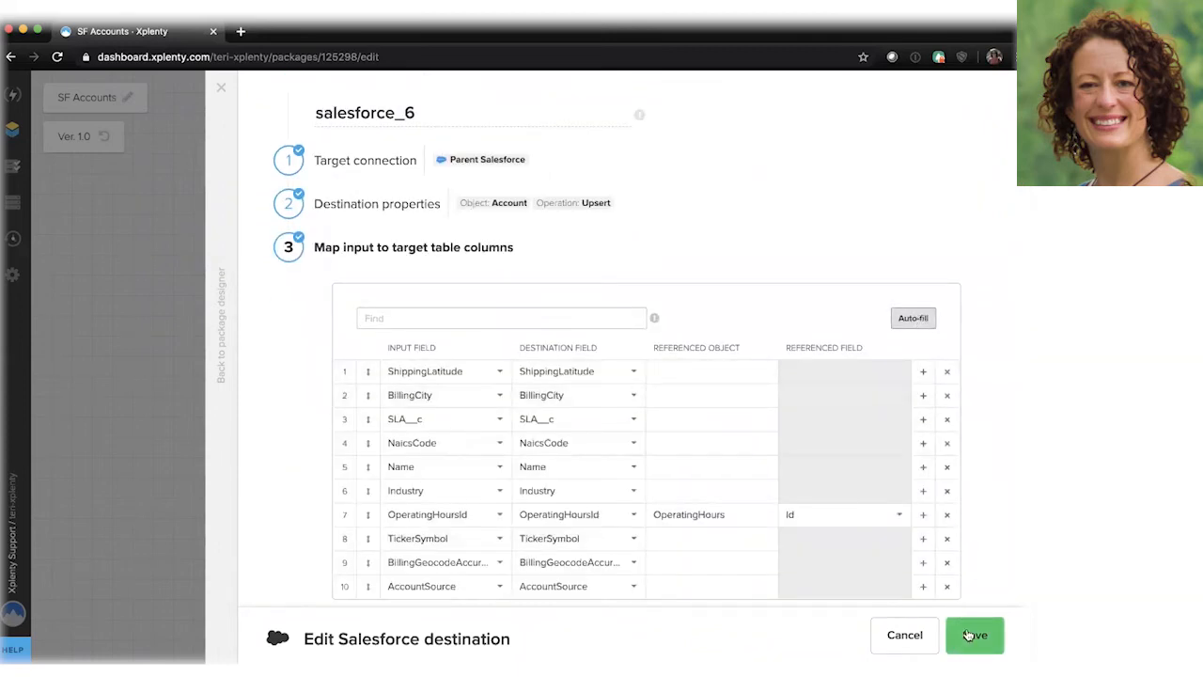
click(293, 118)
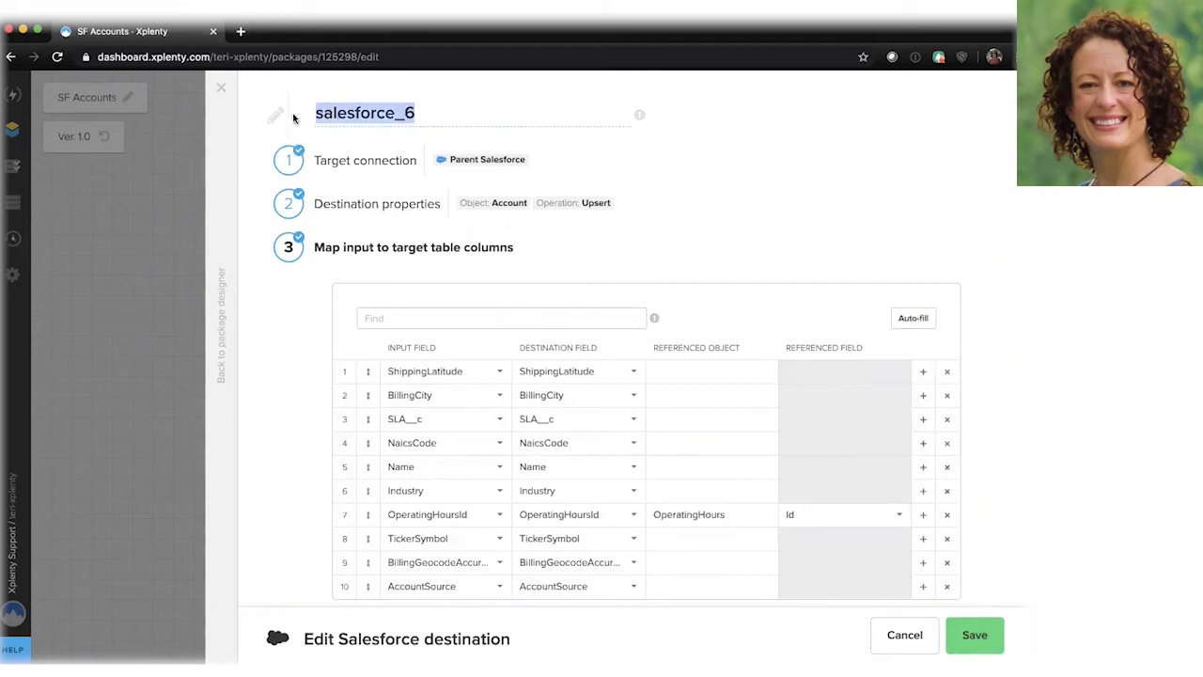
text(Parent)
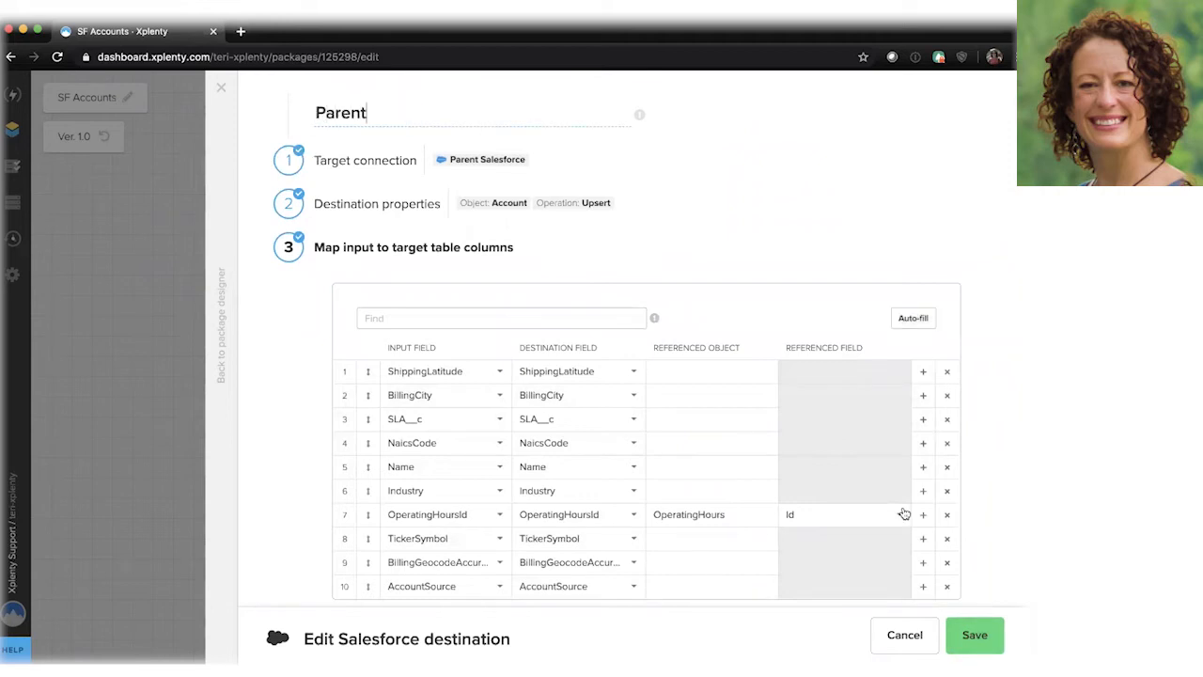
click(973, 634)
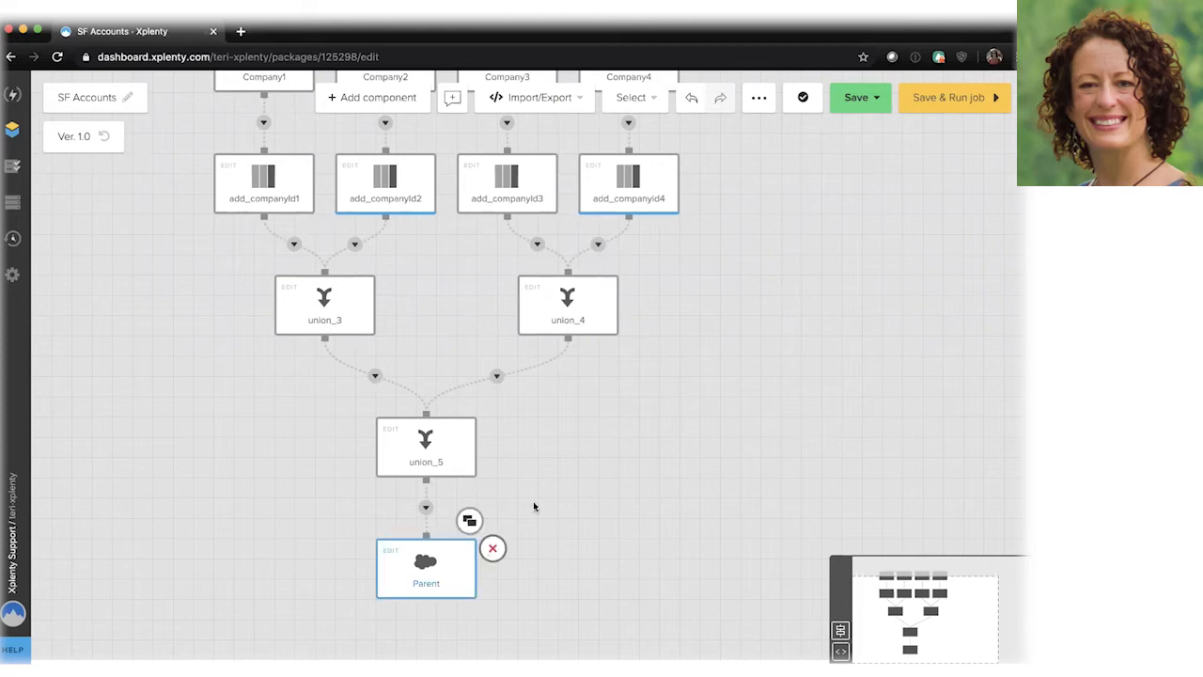
Quick-save the SF Accounts package and return to the package list
click(855, 98)
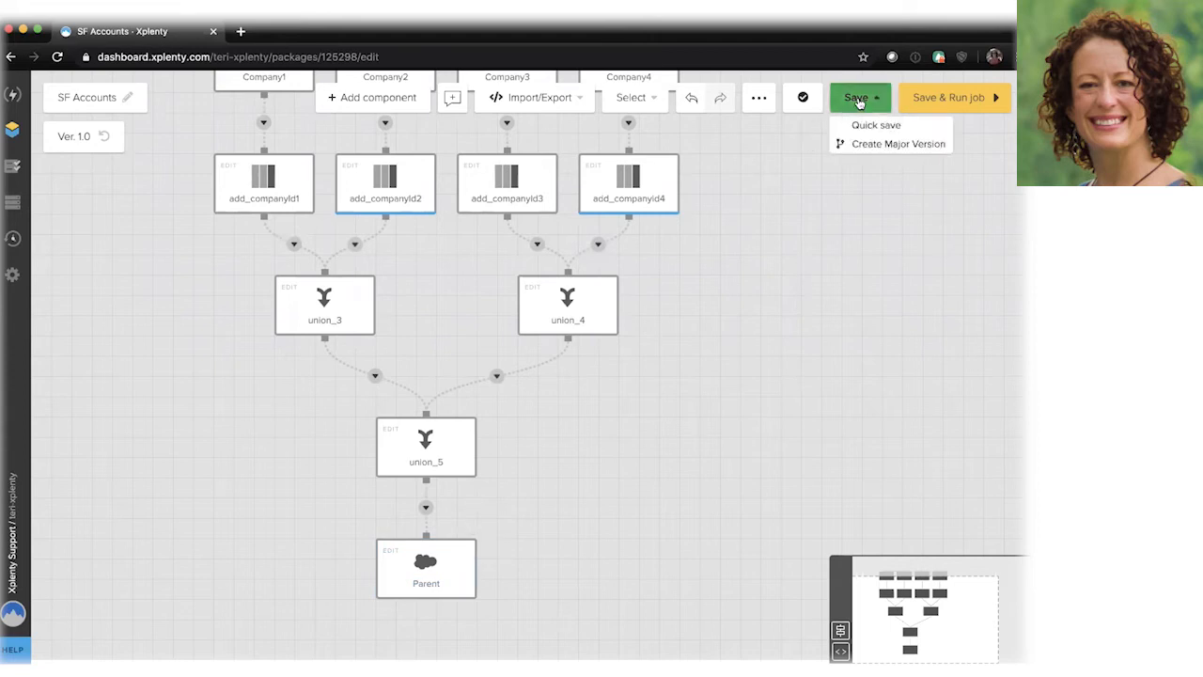
click(866, 125)
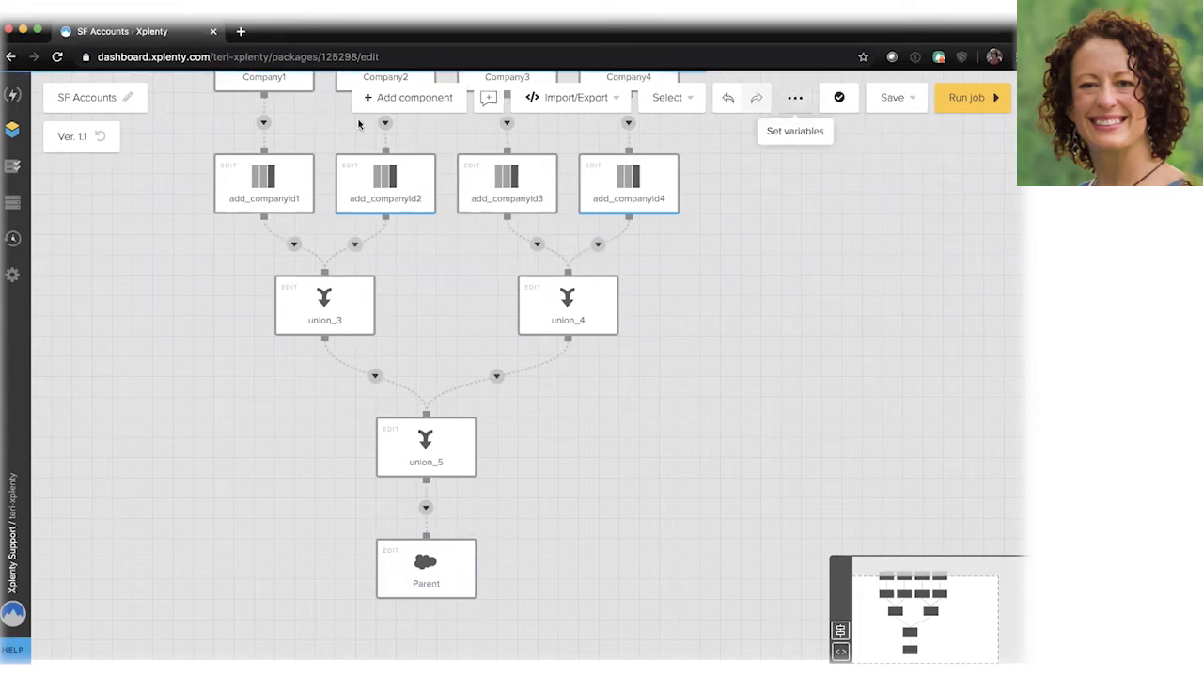
click(12, 132)
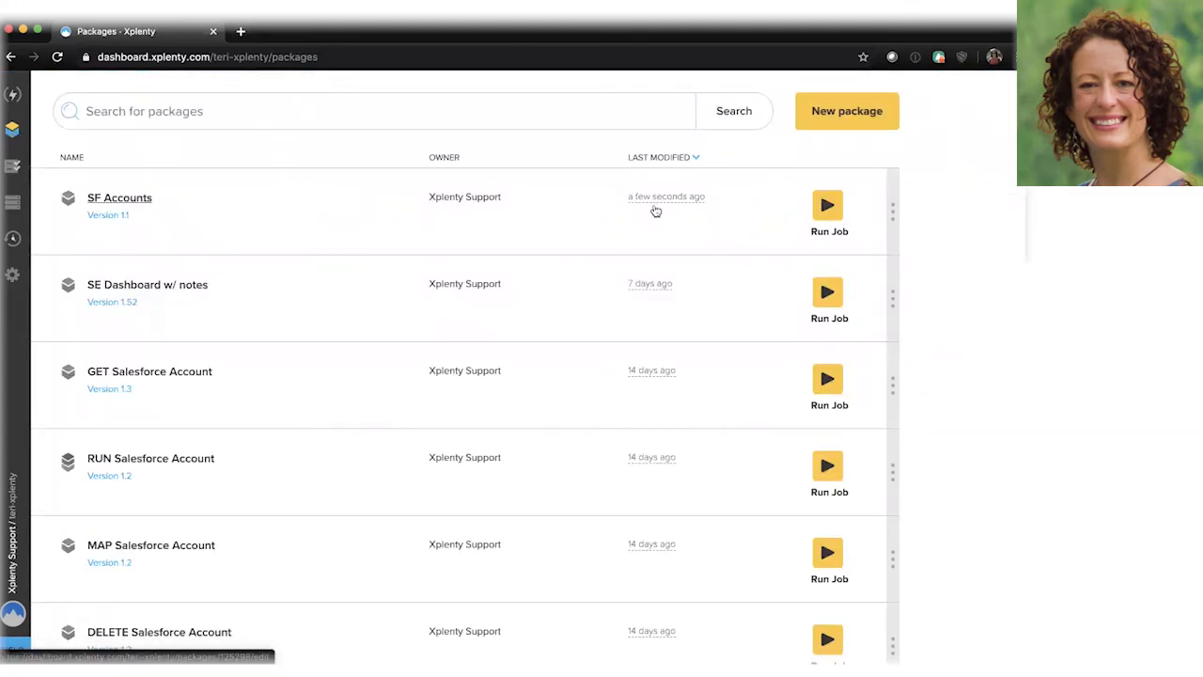
Duplicate the SF Accounts package twice
click(893, 210)
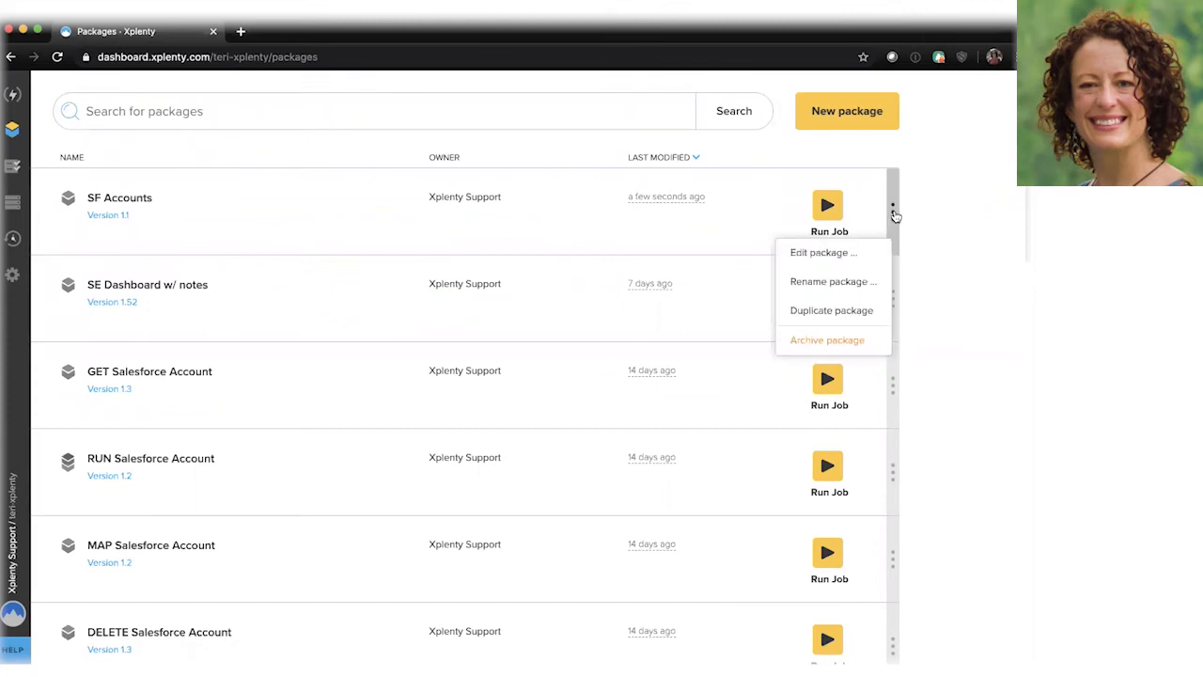
click(857, 318)
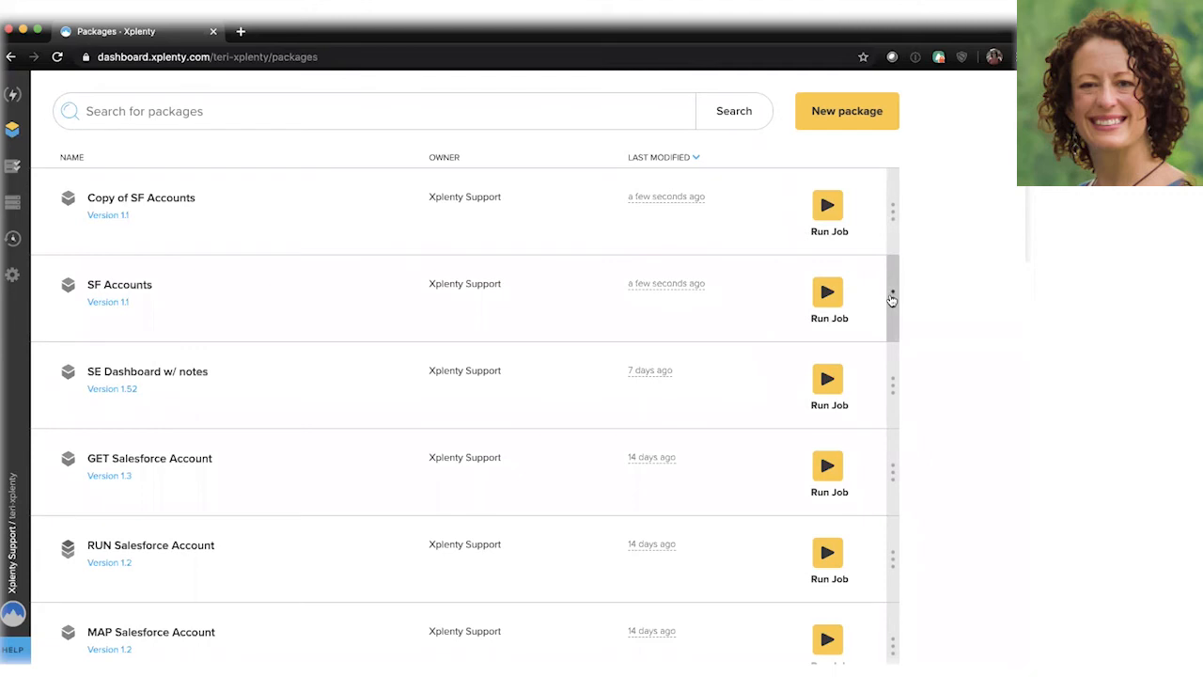
click(892, 299)
click(862, 402)
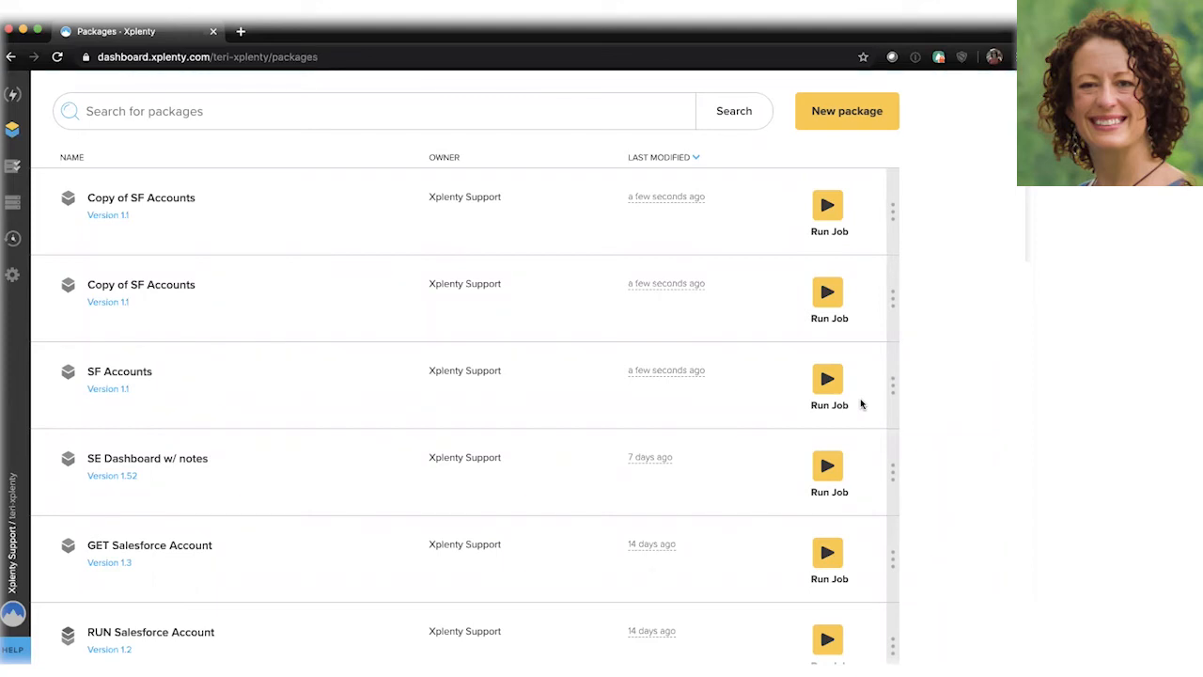
Rename the first copy of SF Accounts in the package list as "SF Leads"
click(893, 214)
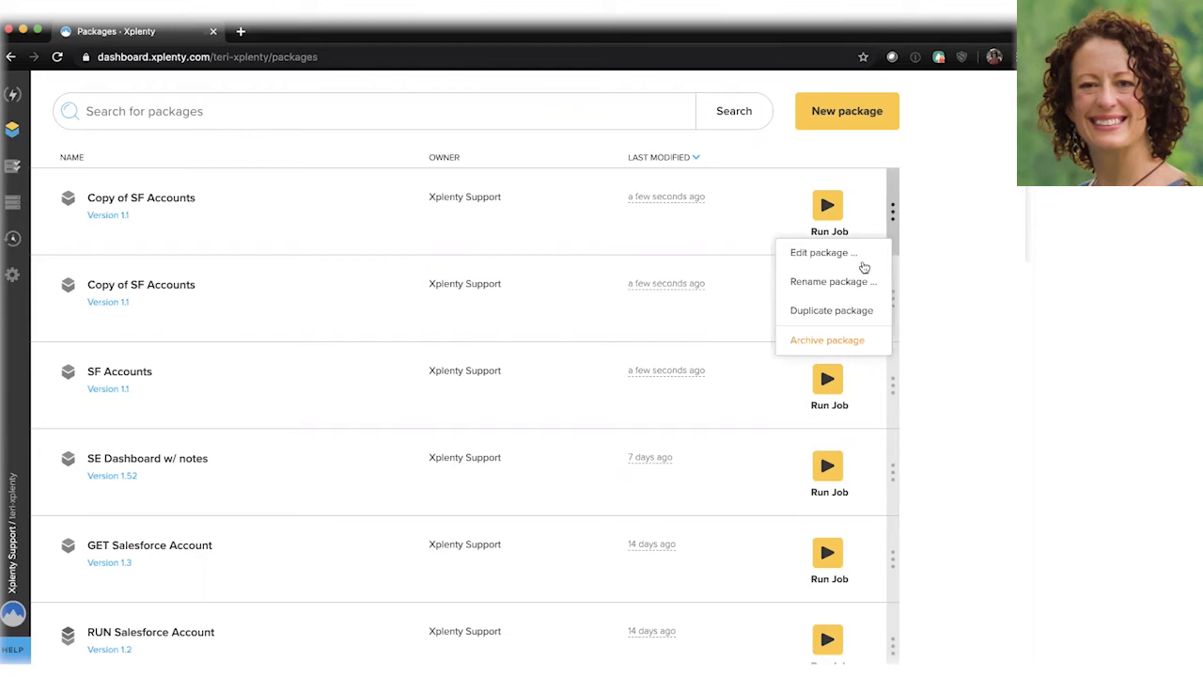
click(857, 282)
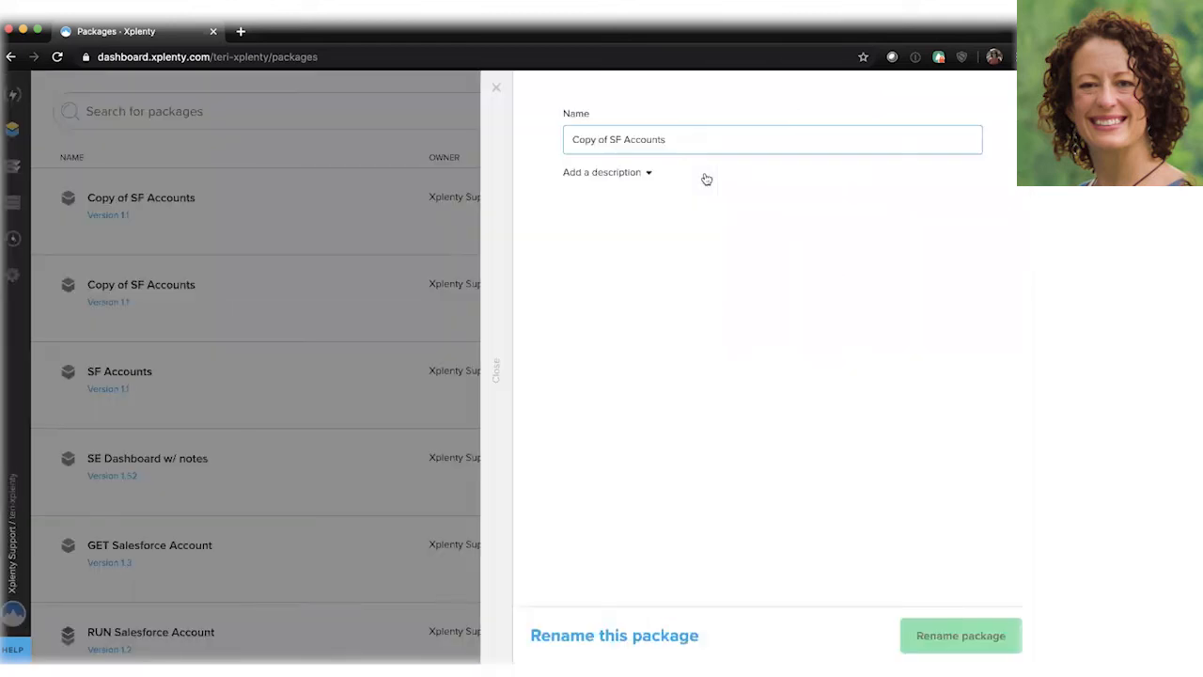
drag(612, 140, 553, 138)
key(BackSpace)
double_click(613, 139)
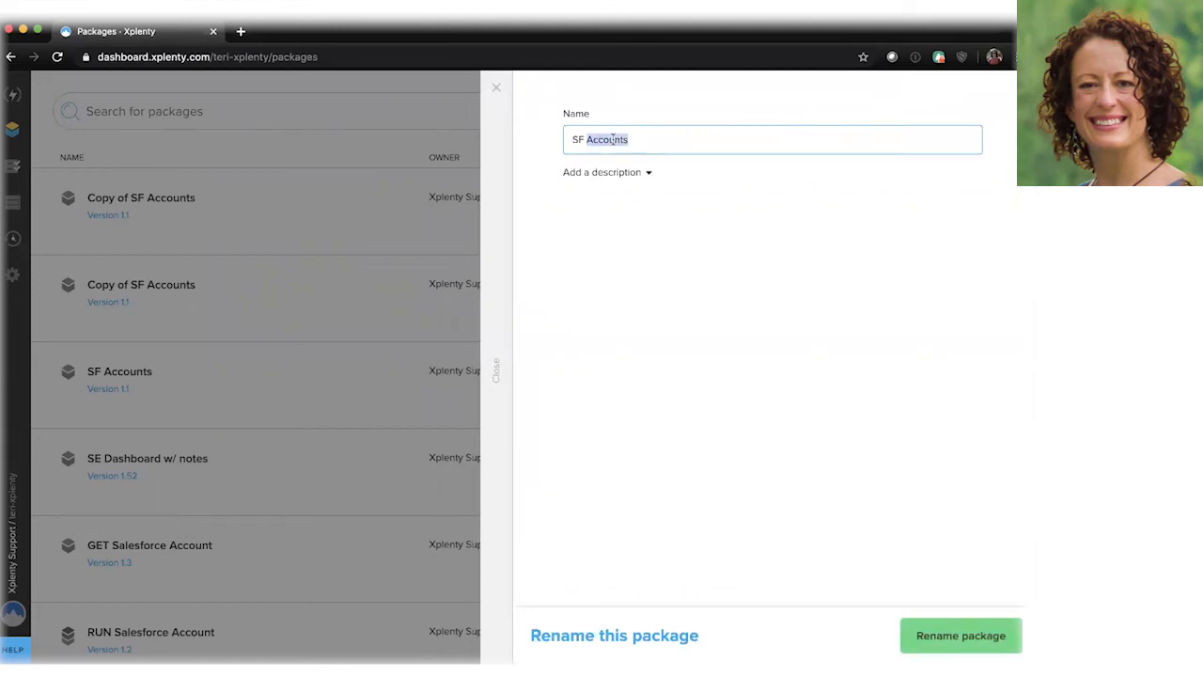
text(Lea)
click(959, 639)
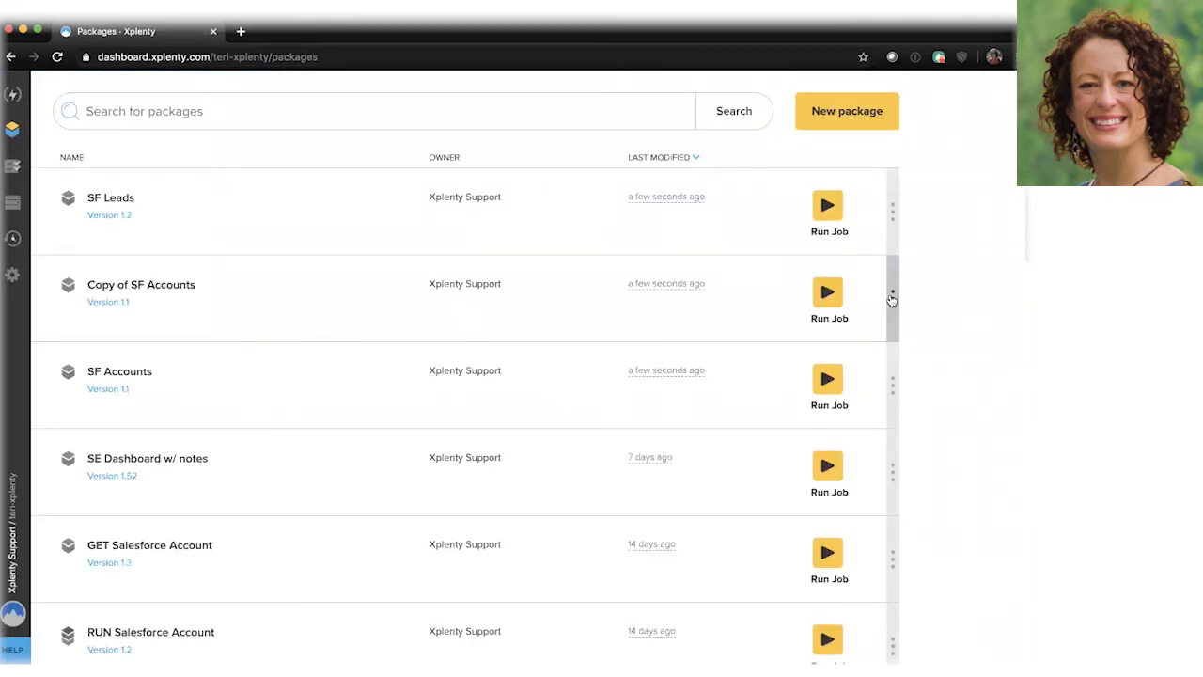
Rename the remaining copy of SF Accounts as "SF Opportunities"
click(892, 298)
click(844, 370)
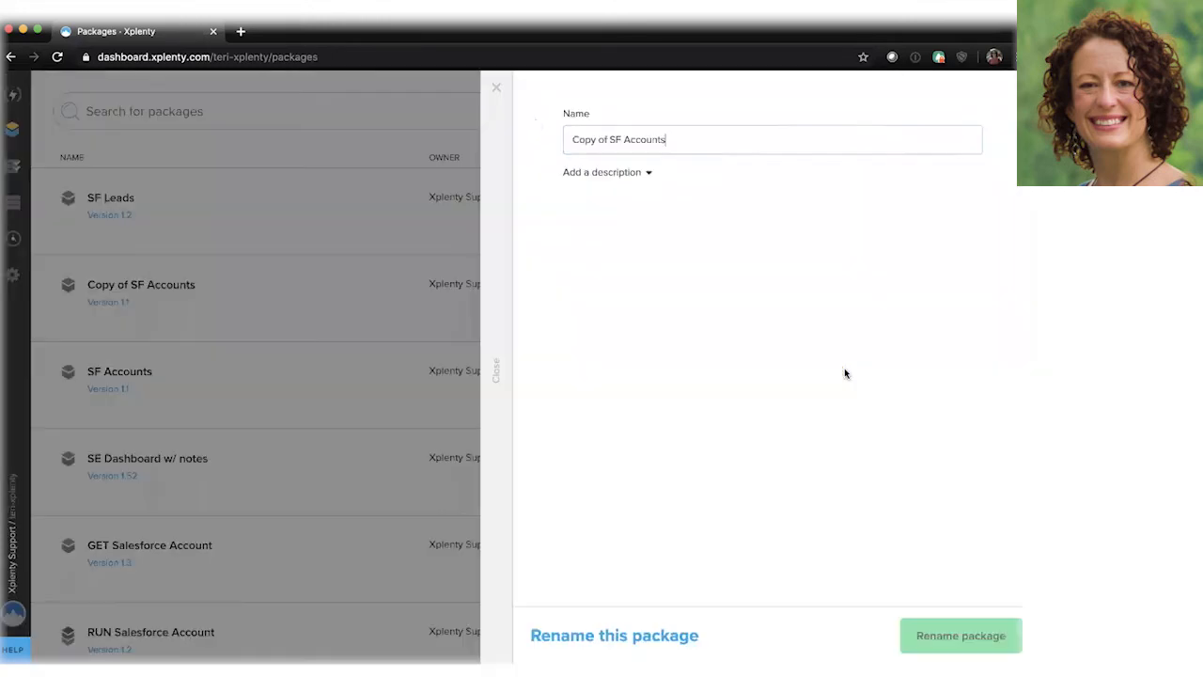
double_click(661, 139)
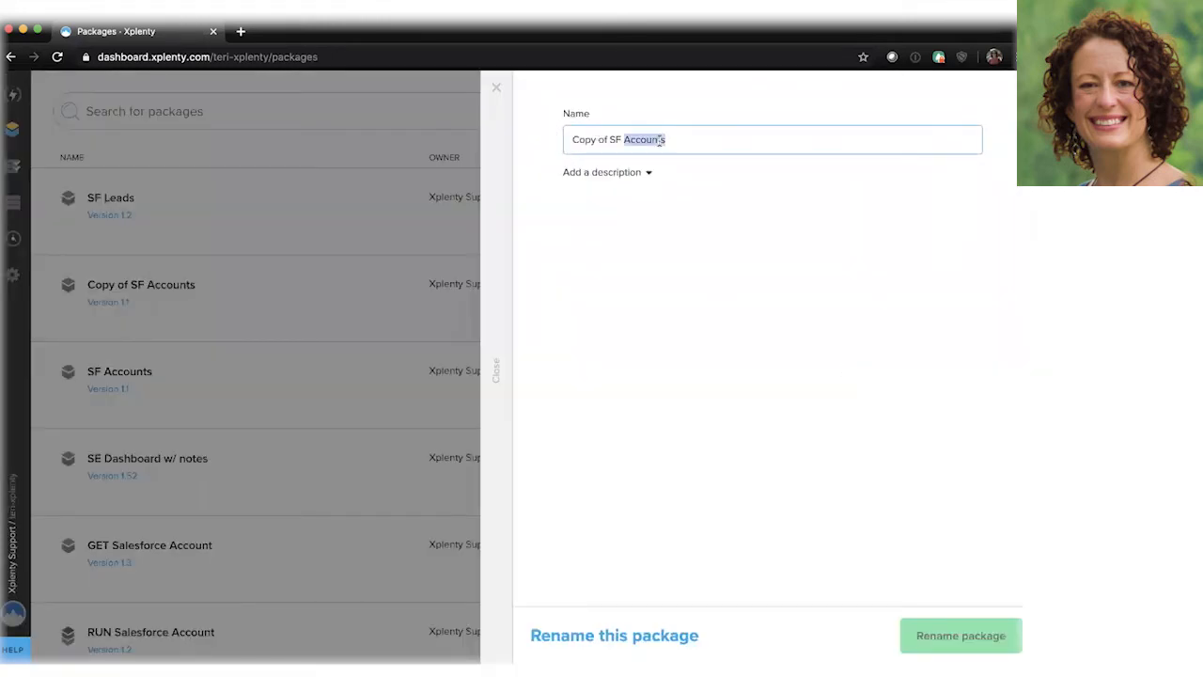
text(Opportuni)
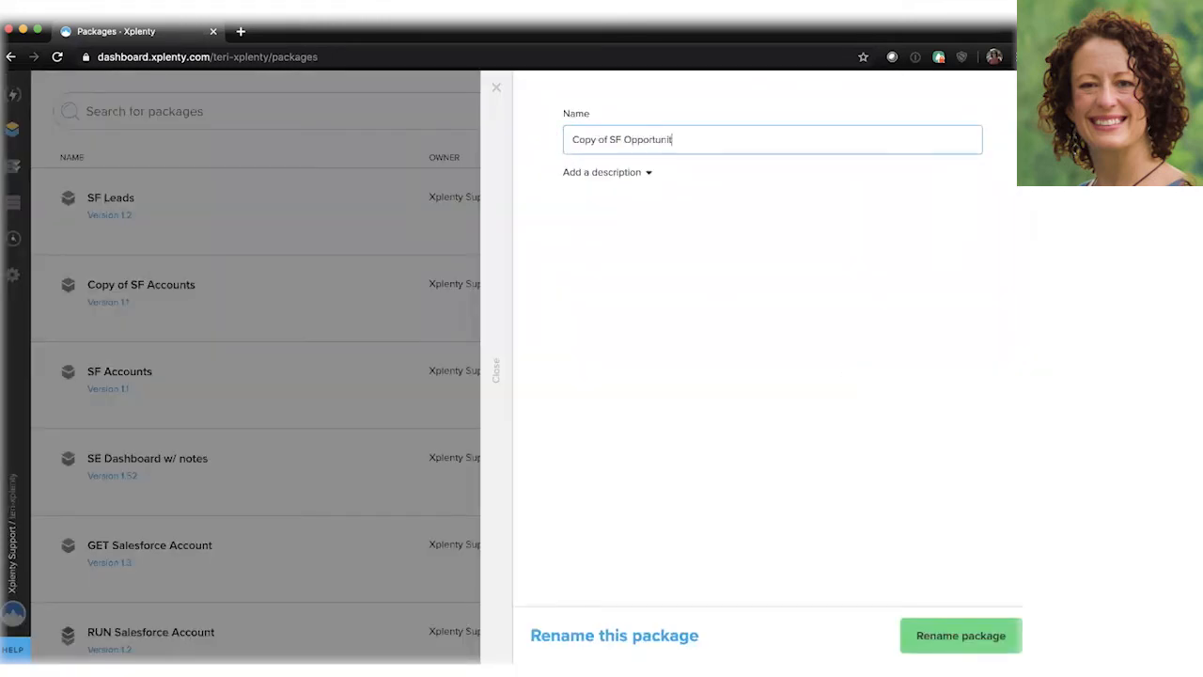
drag(609, 139, 537, 141)
key(BackSpace)
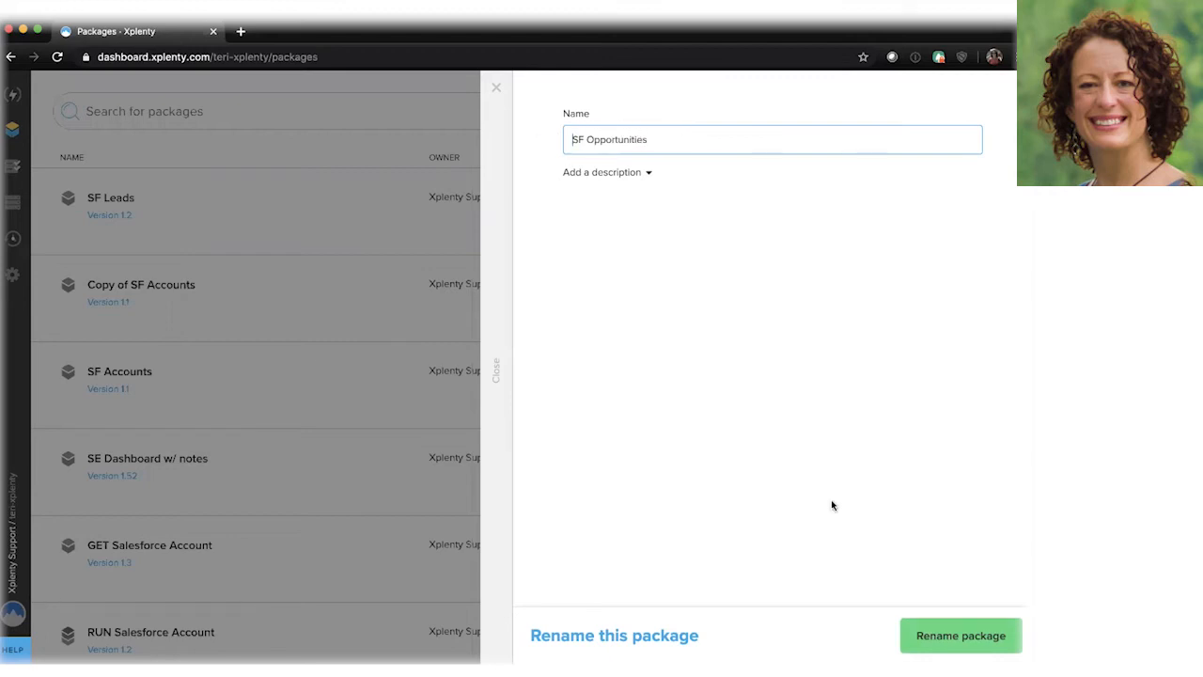
click(959, 636)
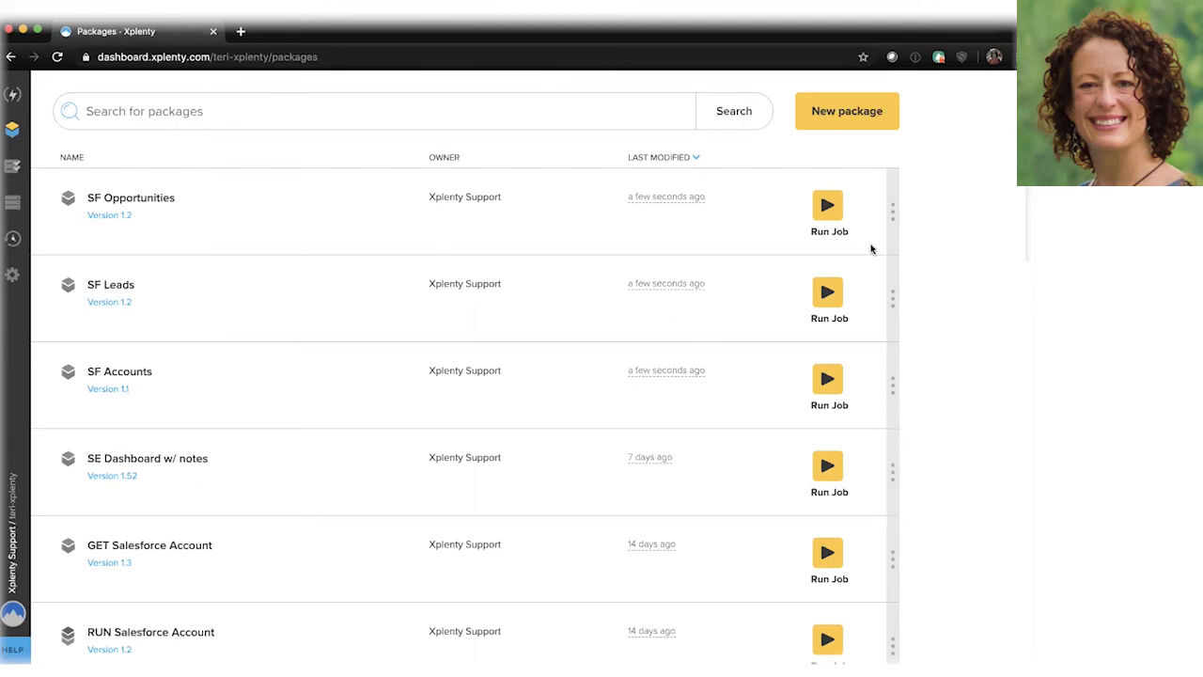
Create a new package named "SF Workflow" with the type Workflow and the Blank template
click(845, 113)
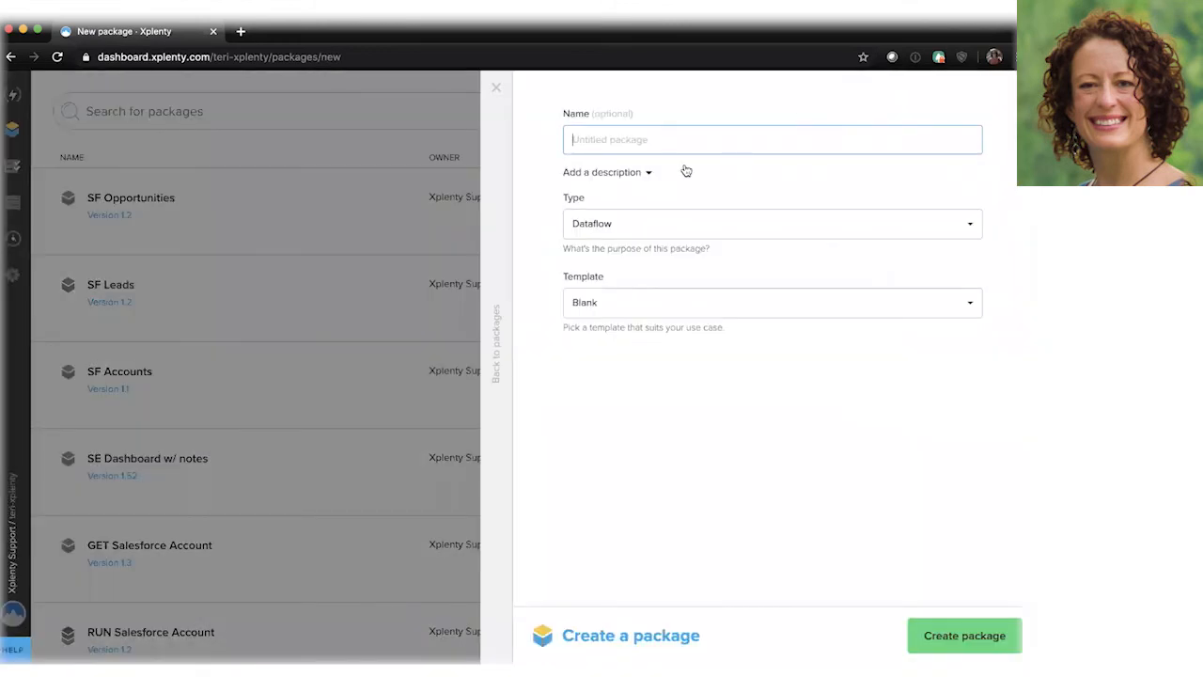
text(SF Up)
key(BackSpace)
text(Workflow)
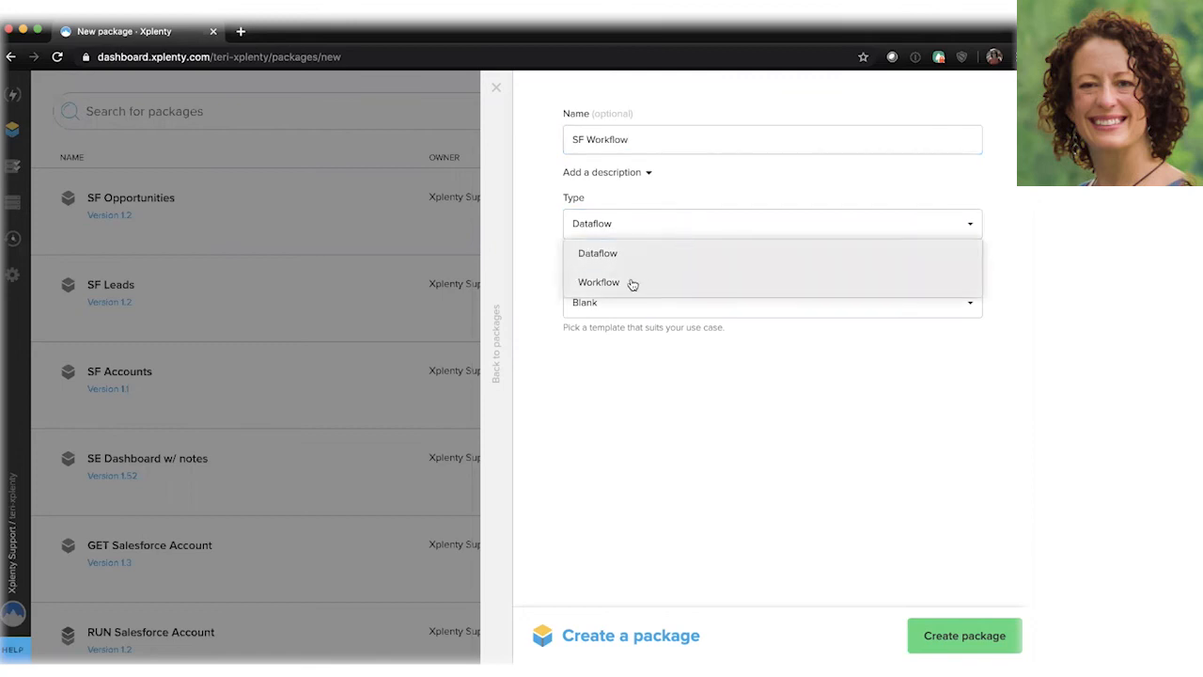
click(623, 286)
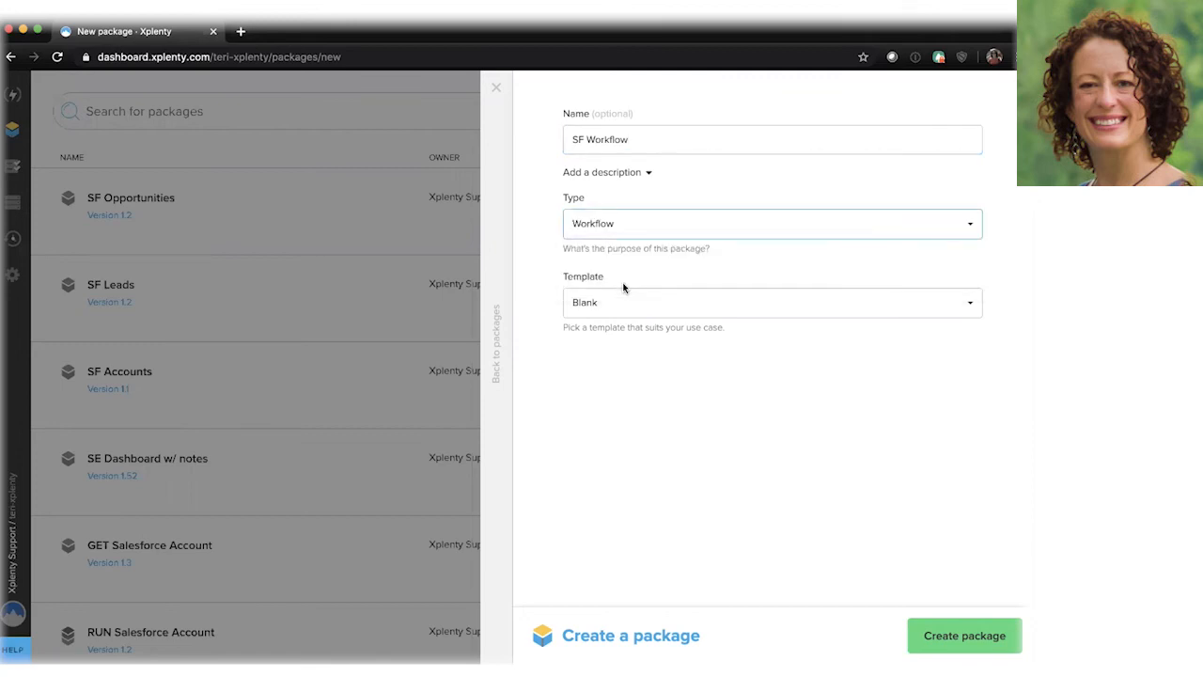
click(931, 631)
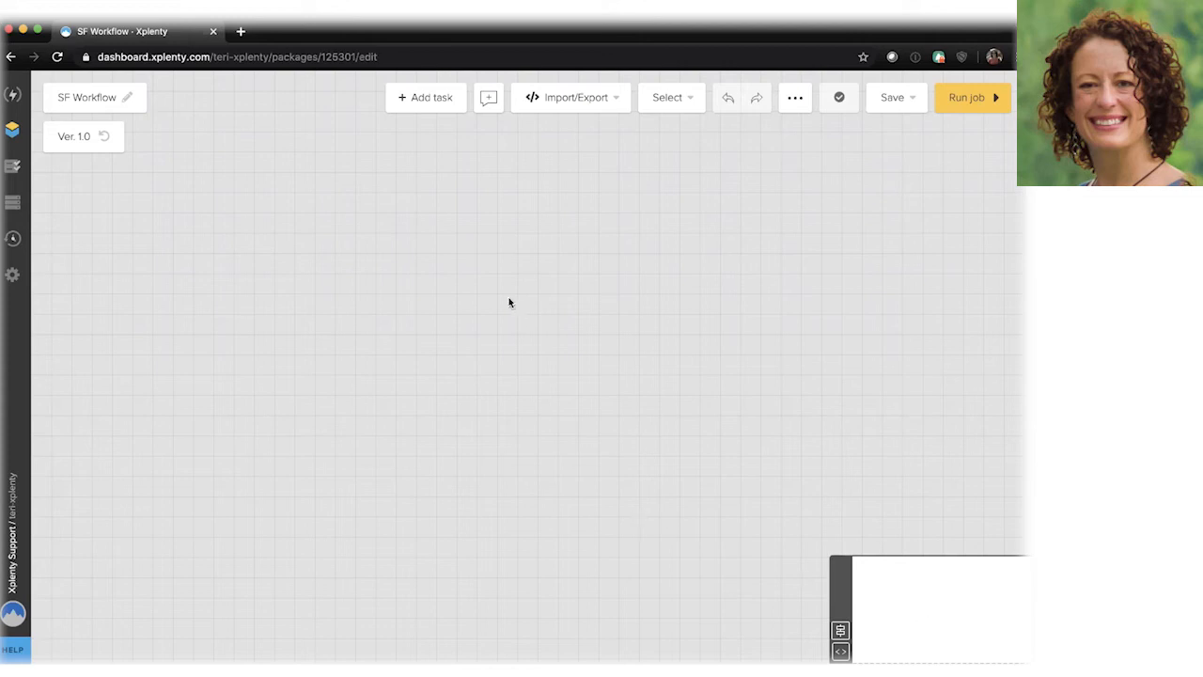
Add a Run package task to the empty workflow and place it in the upper part of the canvas, left of centre
click(406, 99)
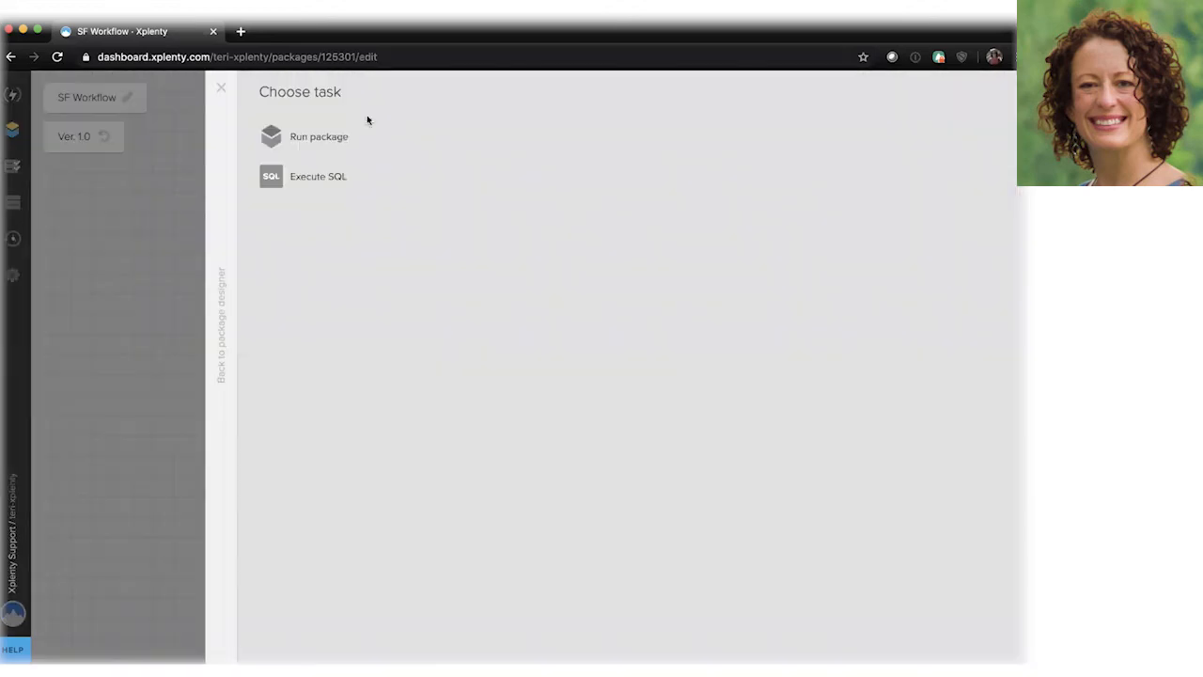
click(341, 140)
drag(586, 159, 383, 267)
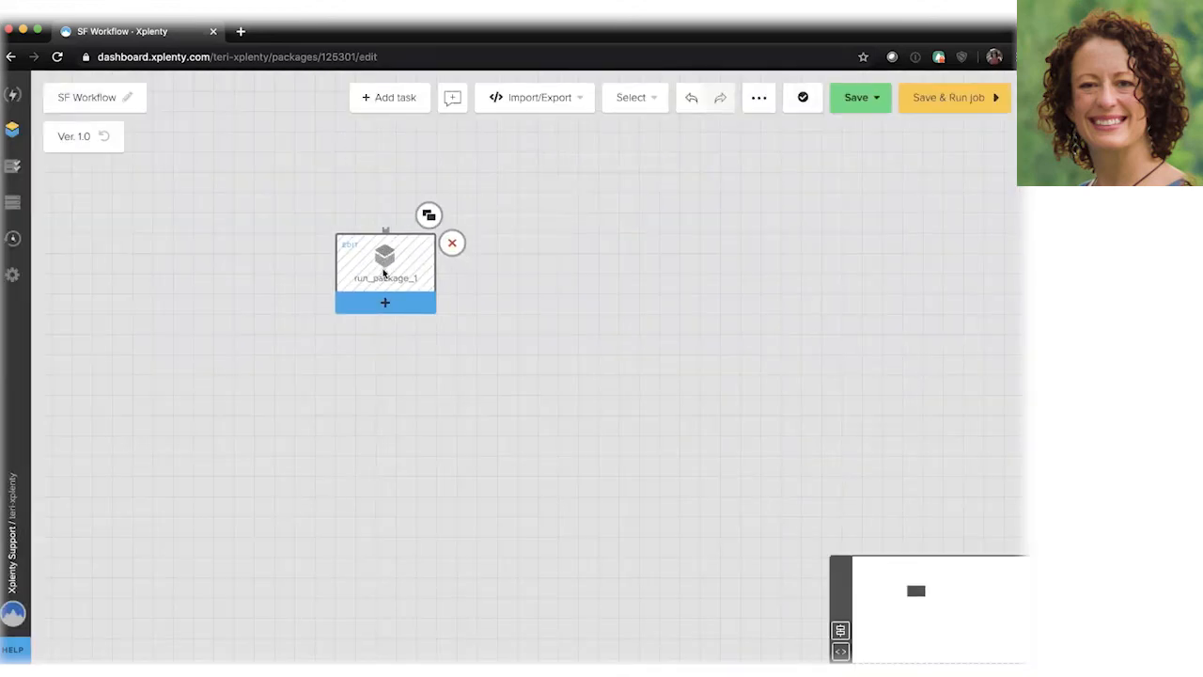
Configure the Run package task to run SF Accounts, rename it "Accounts", and save it
click(383, 268)
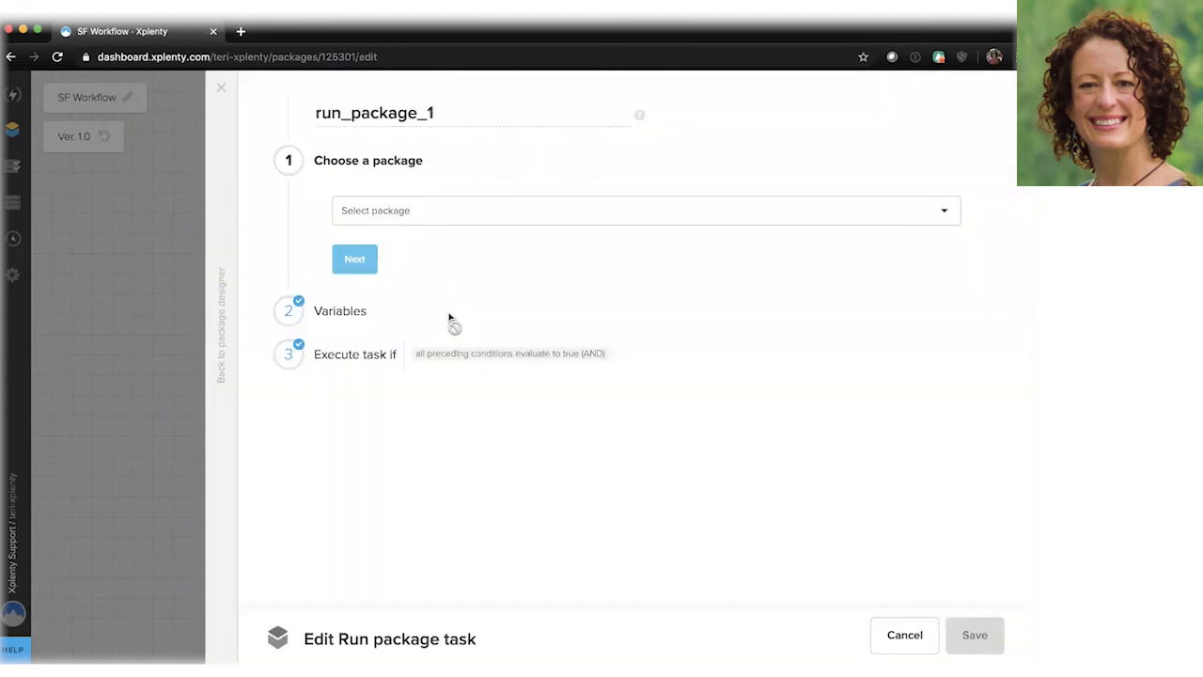
click(500, 208)
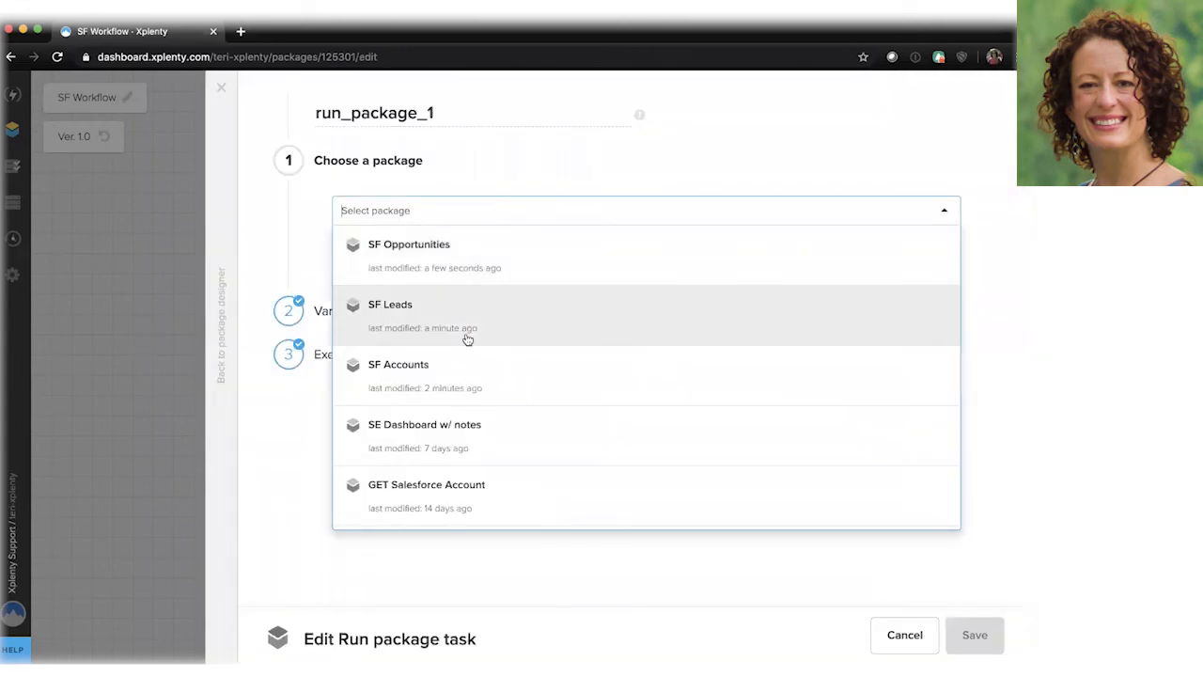
click(462, 385)
drag(437, 114, 313, 114)
text(Accounts)
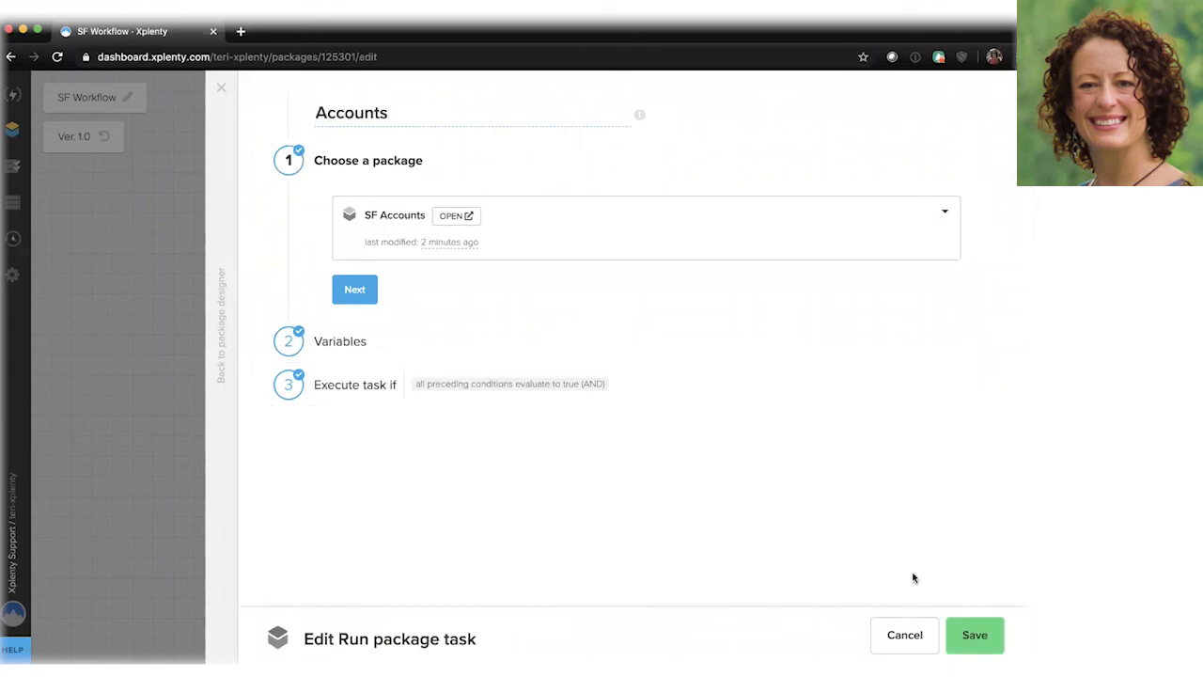
click(986, 634)
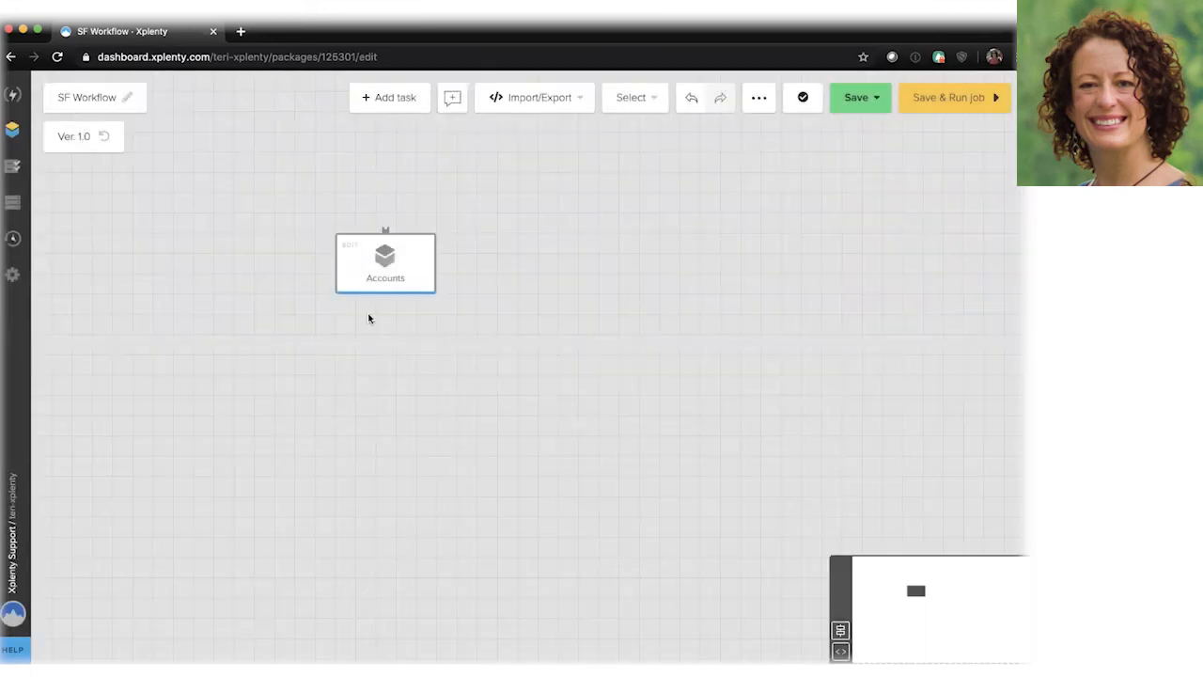
Add a Run package task after Accounts that runs SF Leads, rename it "Leads", and save it
click(385, 303)
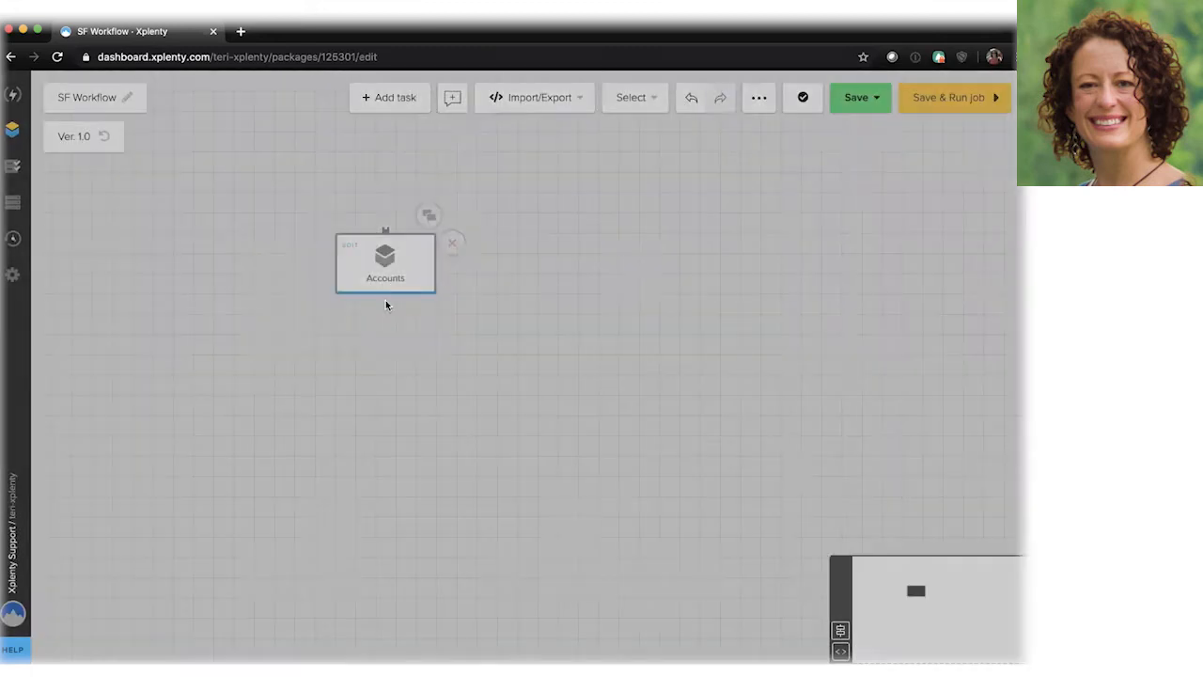
click(339, 141)
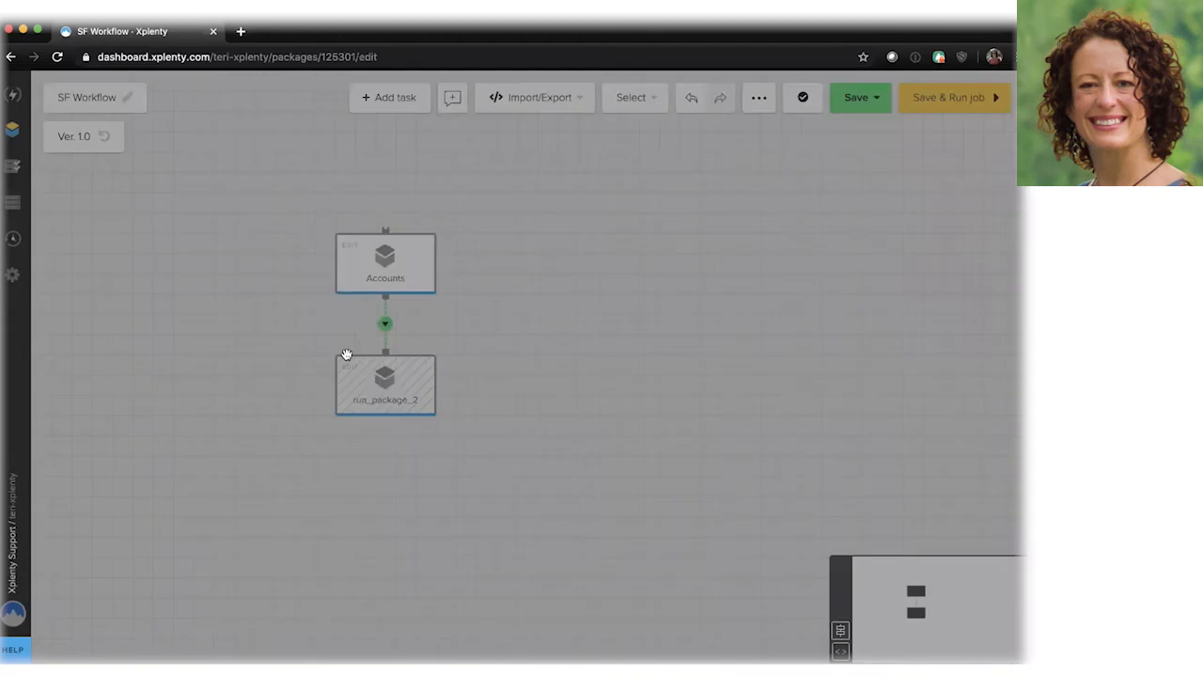
mouse_move(382, 379)
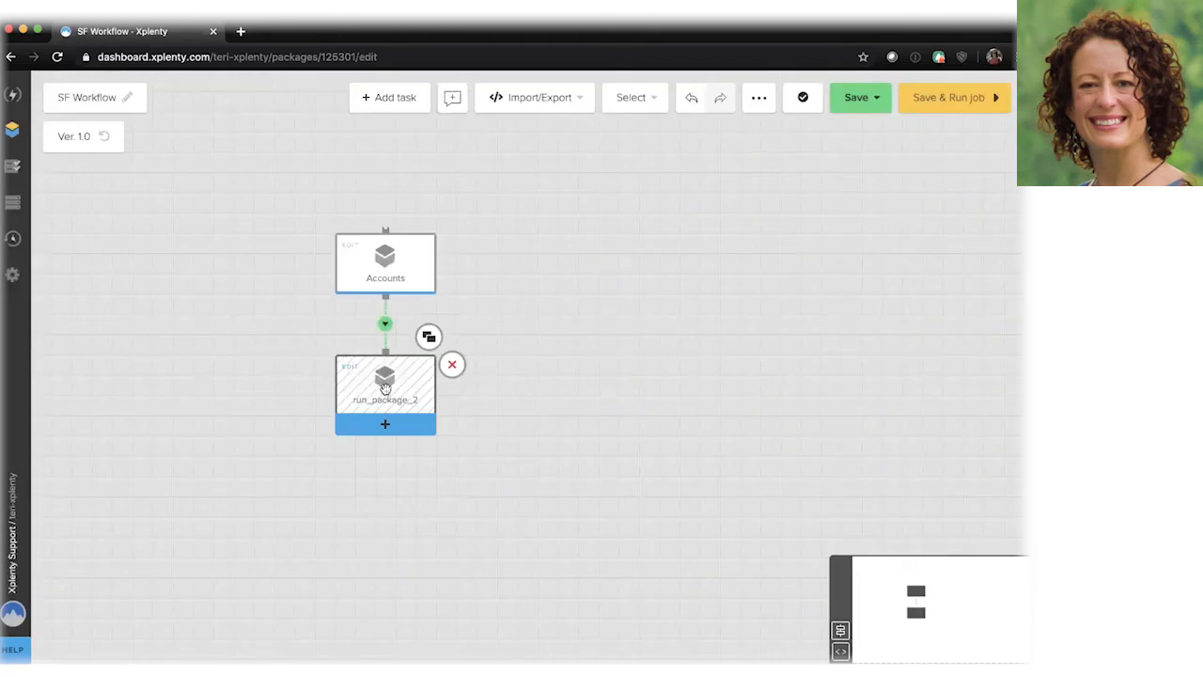
click(382, 381)
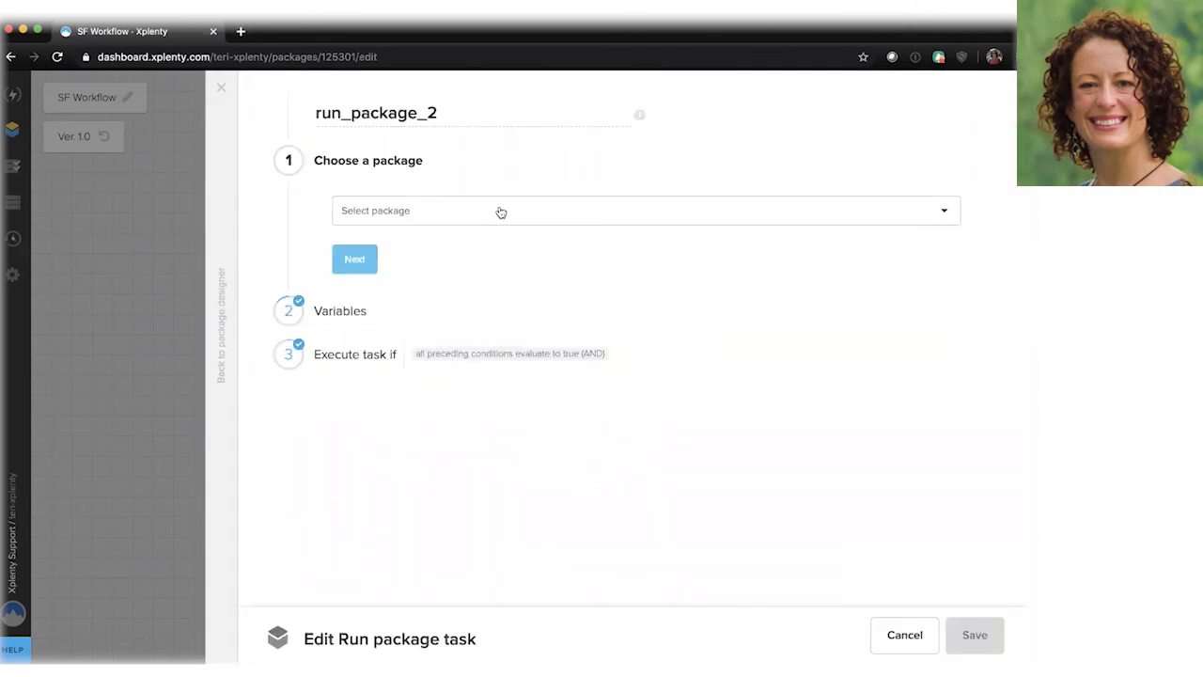
click(500, 208)
click(468, 312)
double_click(422, 113)
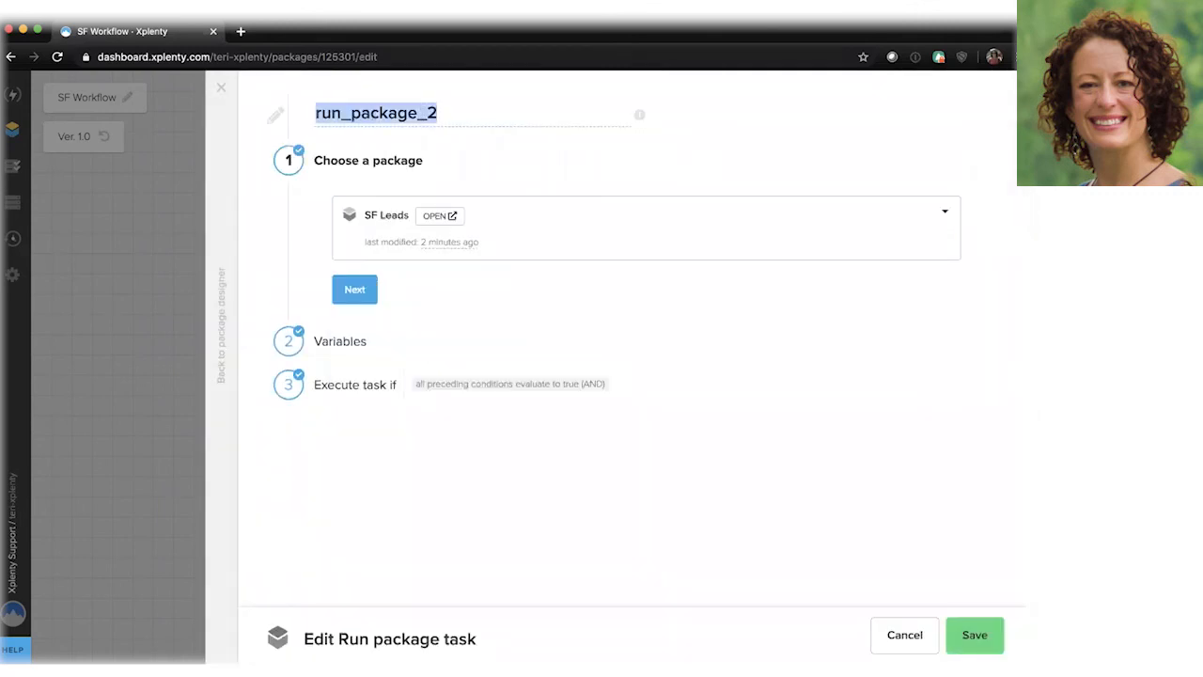
text(Leads)
click(978, 638)
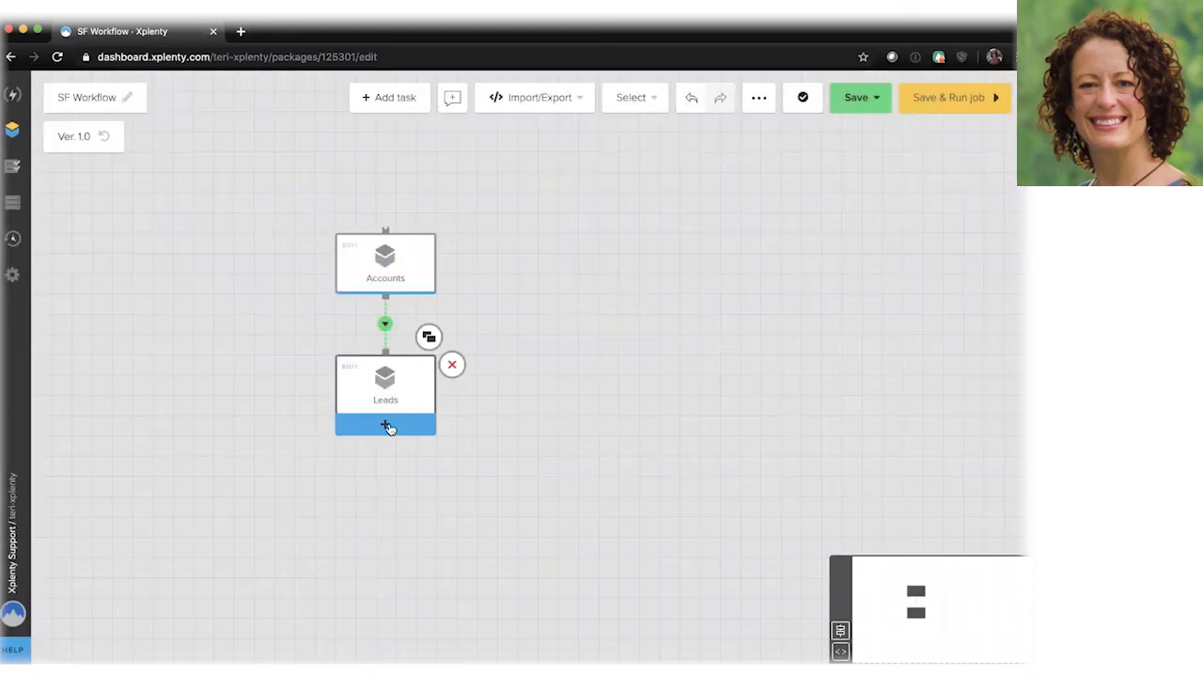
Add a Run package task after Leads that runs SF Opportunities, rename it "Opportunities", and save it
click(383, 424)
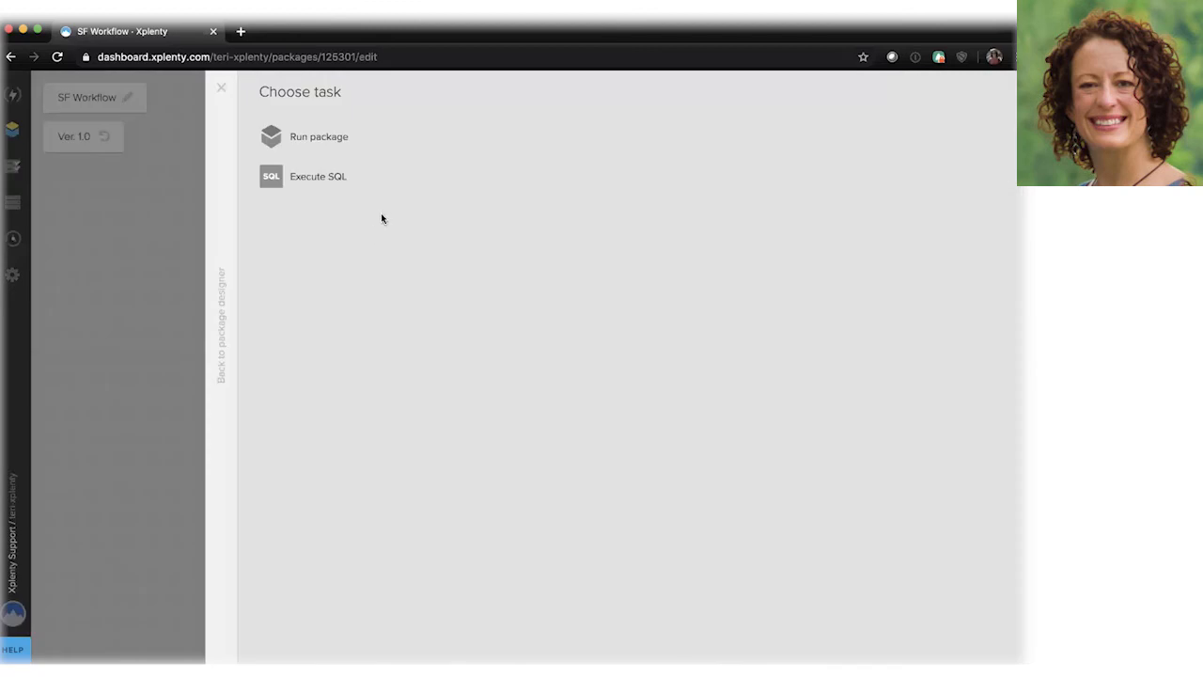
click(358, 138)
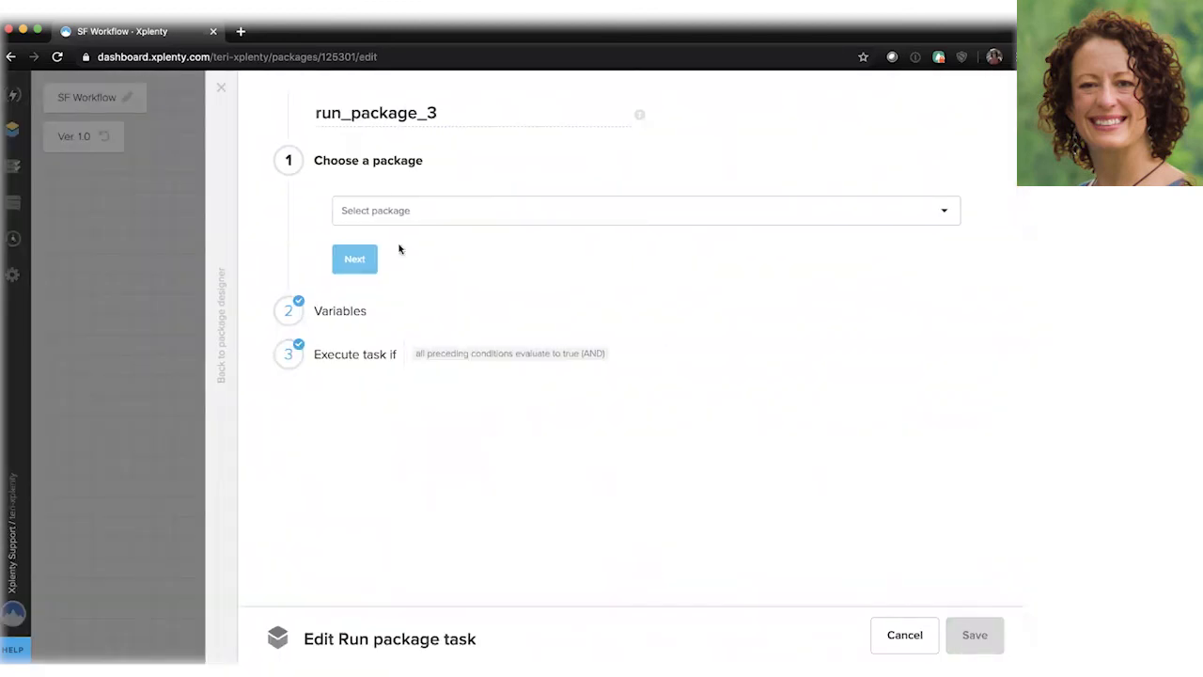
click(446, 203)
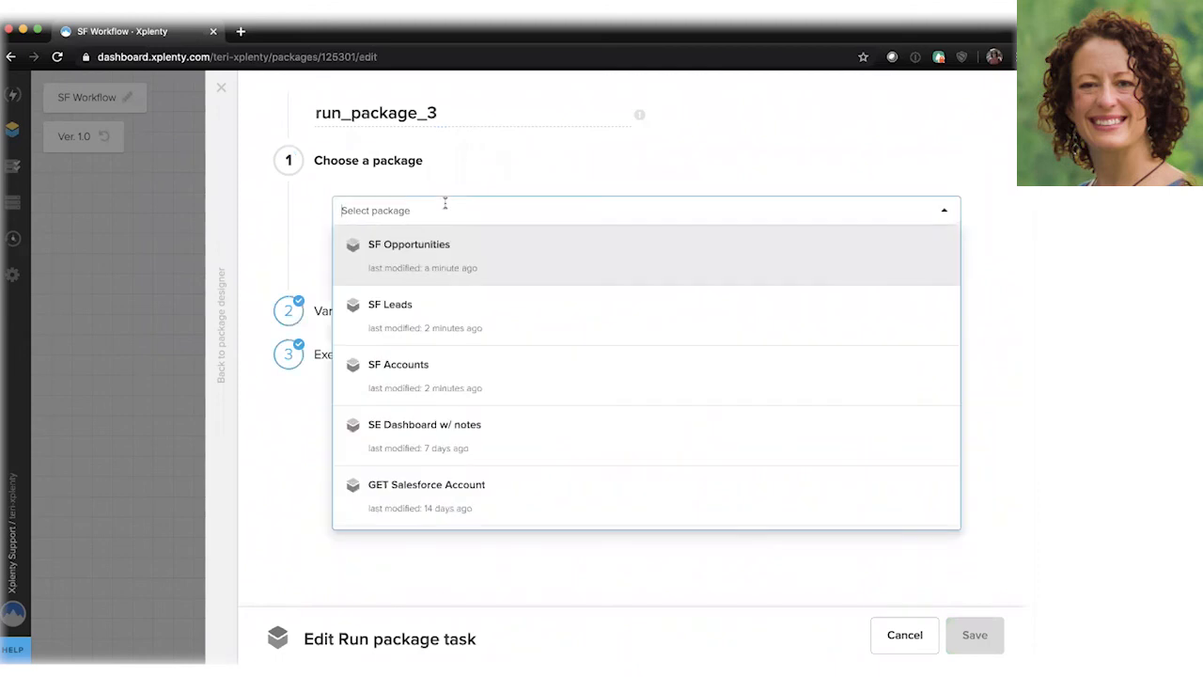
click(441, 254)
drag(455, 111, 299, 111)
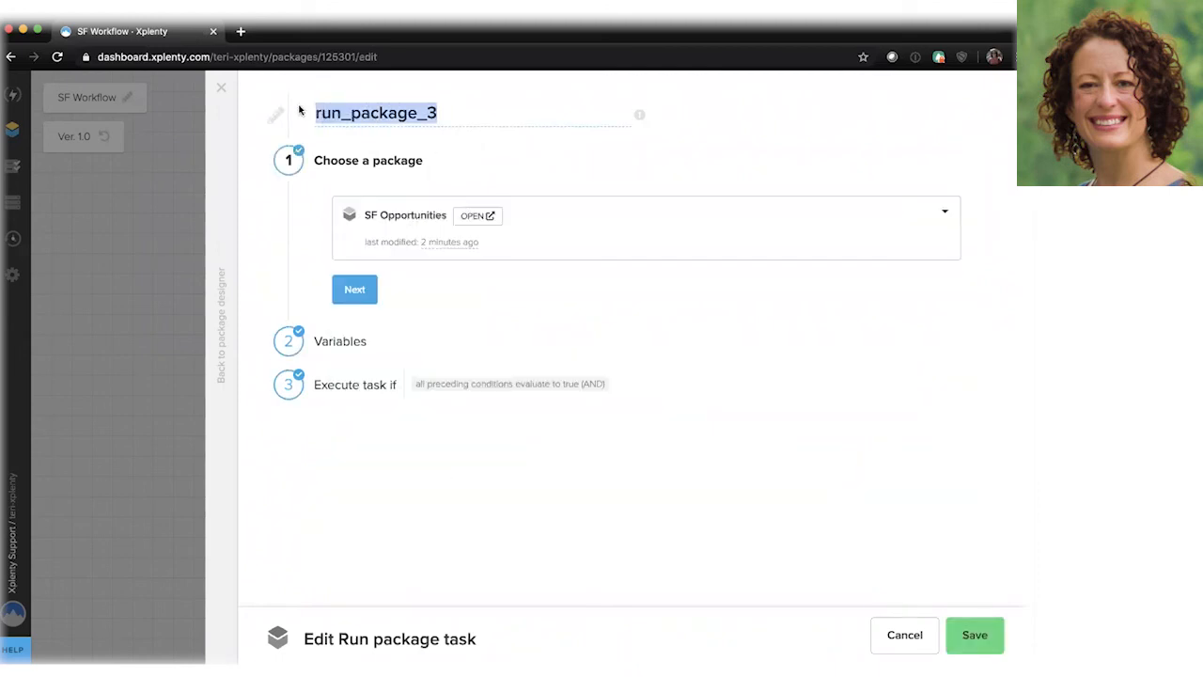
text(Opportunities)
click(974, 634)
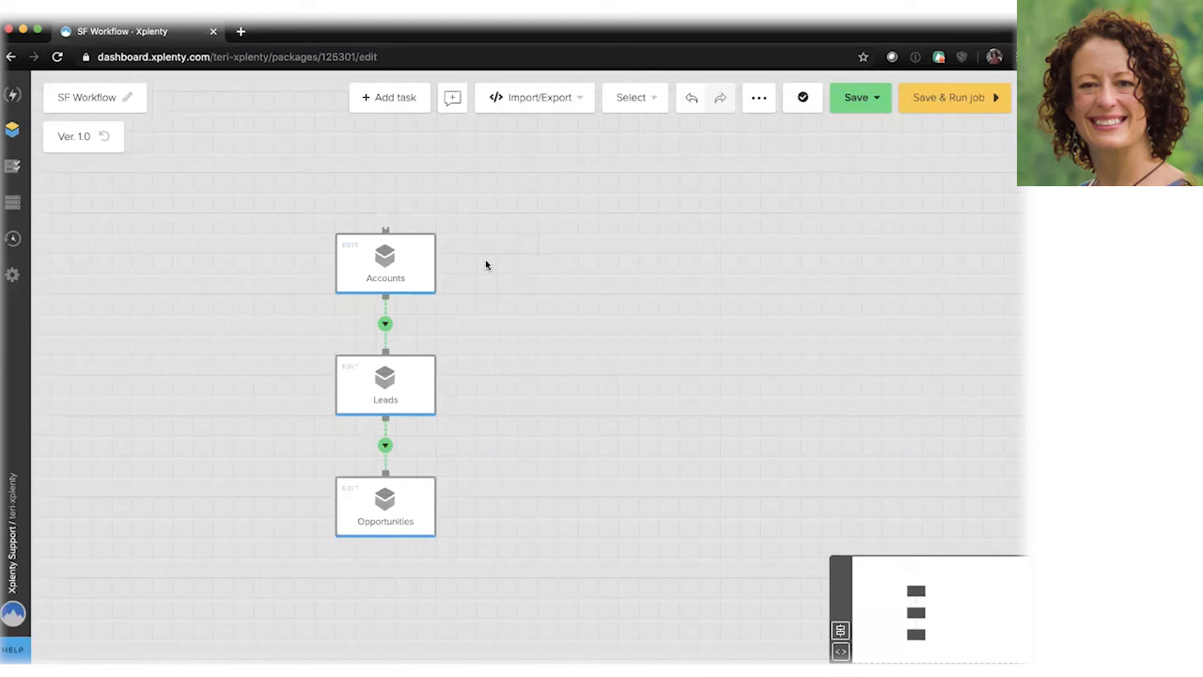
Save the SF Workflow package with its three chained tasks
mouse_move(422, 361)
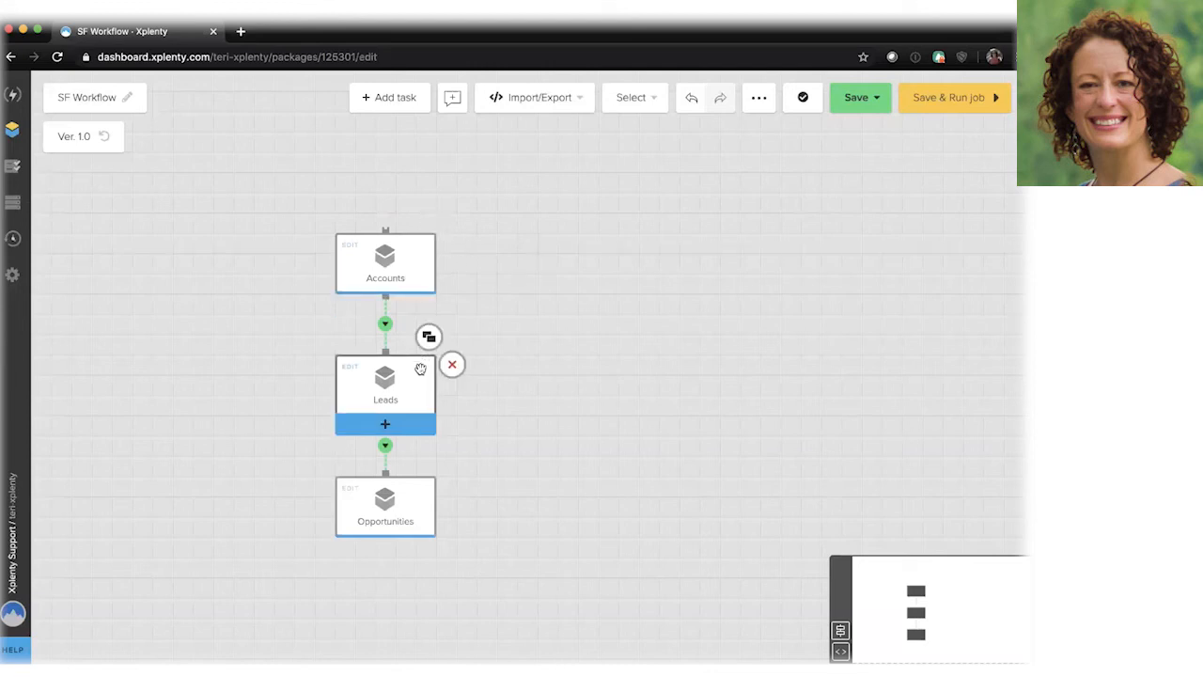
click(850, 111)
click(862, 124)
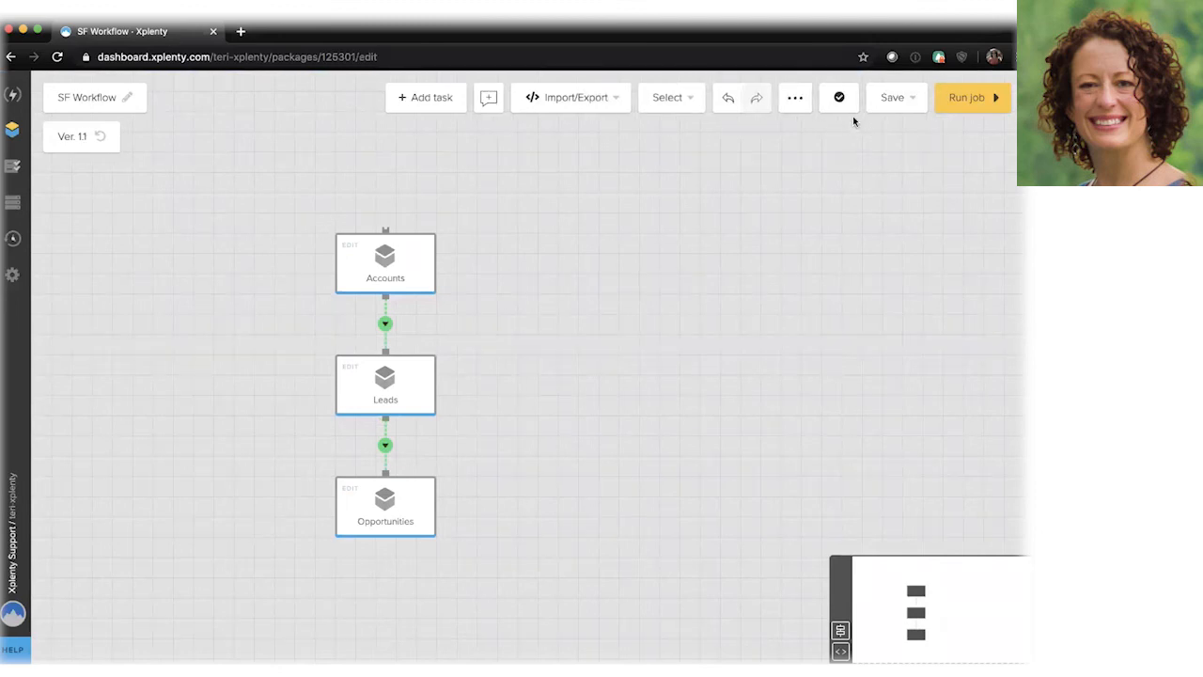
Start a new schedule and set it to repeat every 2 hours
click(12, 238)
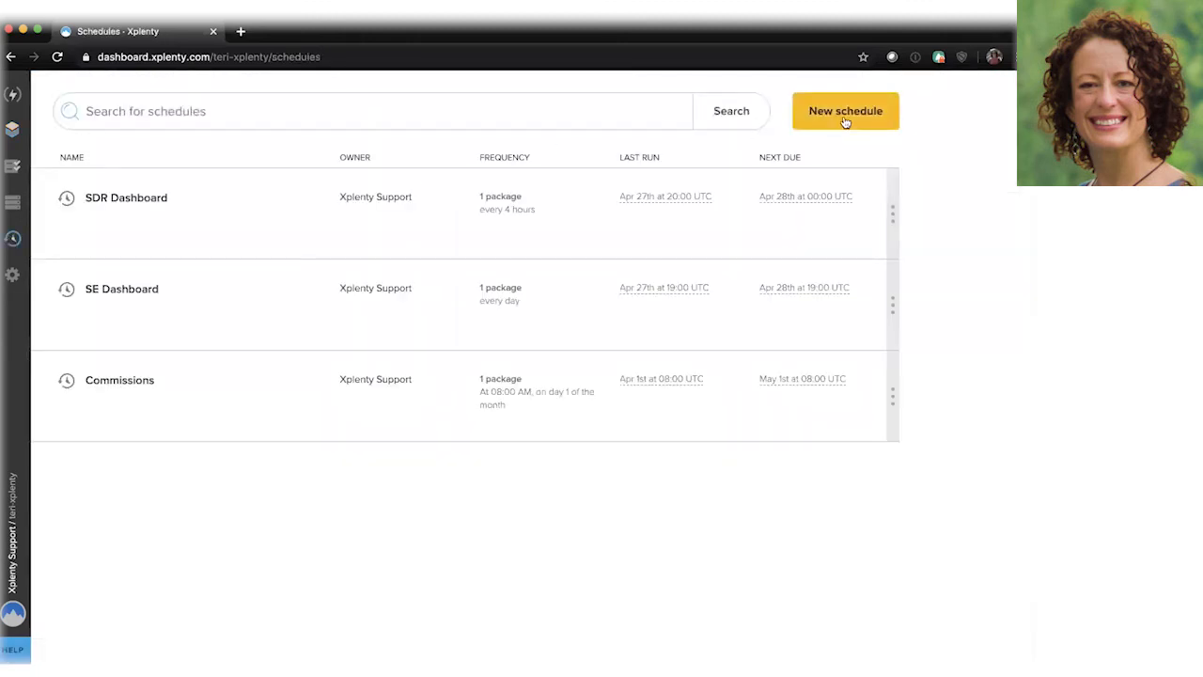
click(844, 115)
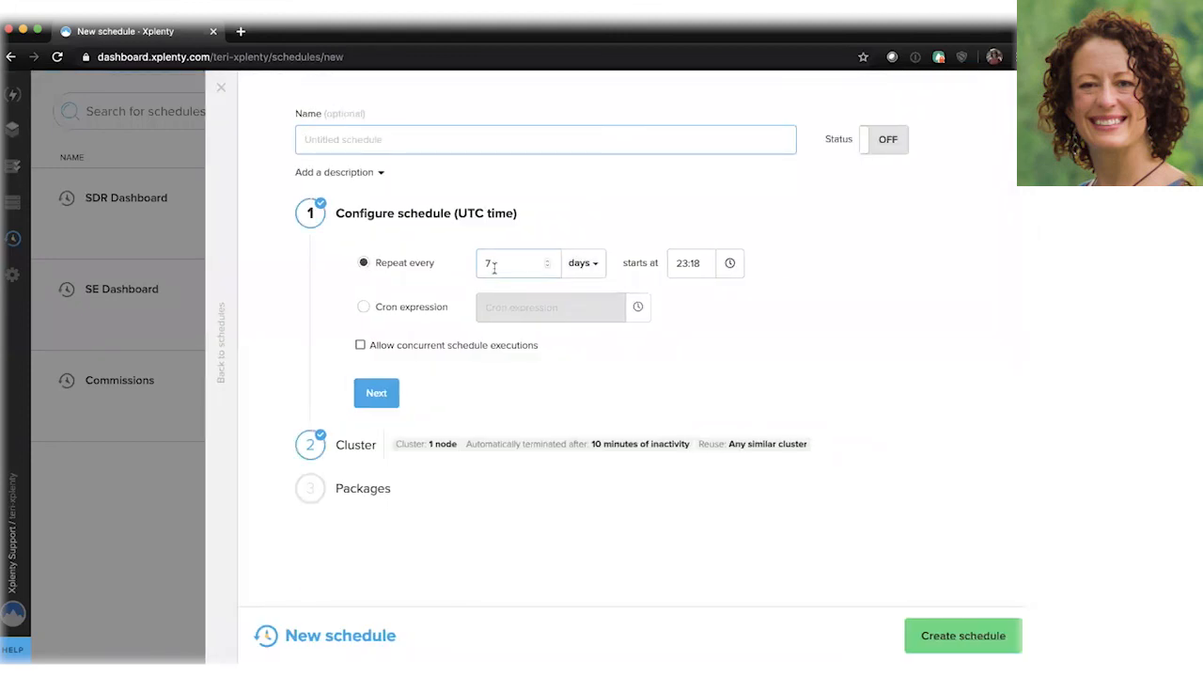
drag(494, 266, 478, 268)
text(2)
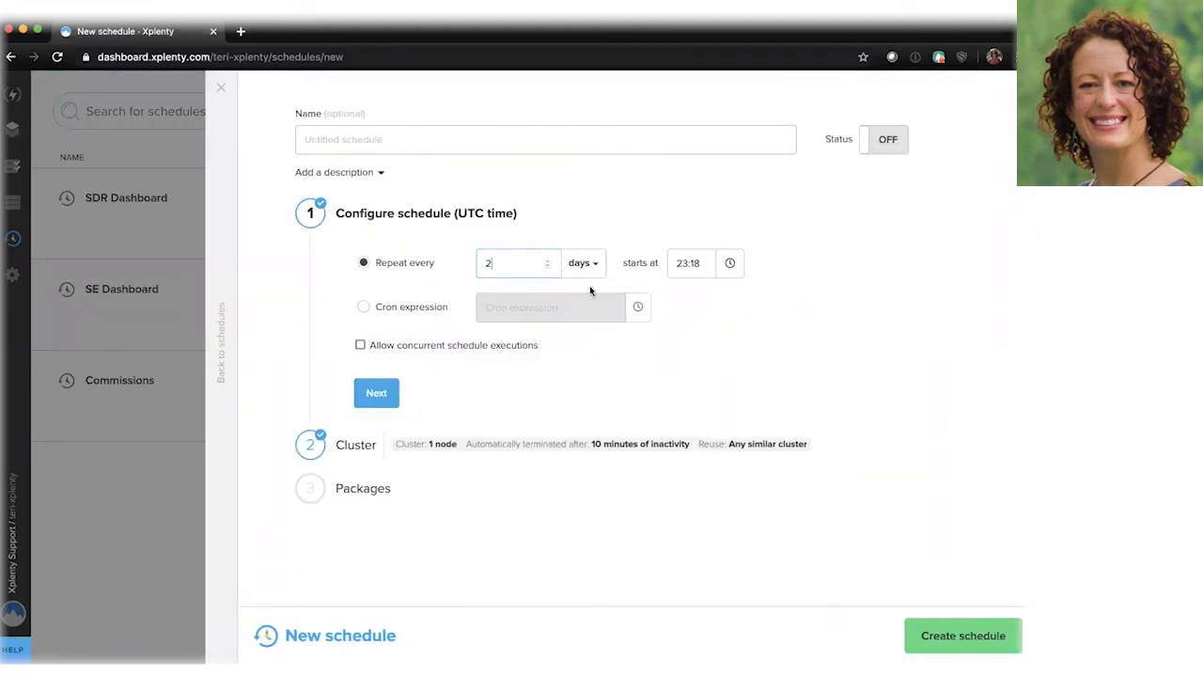
click(592, 263)
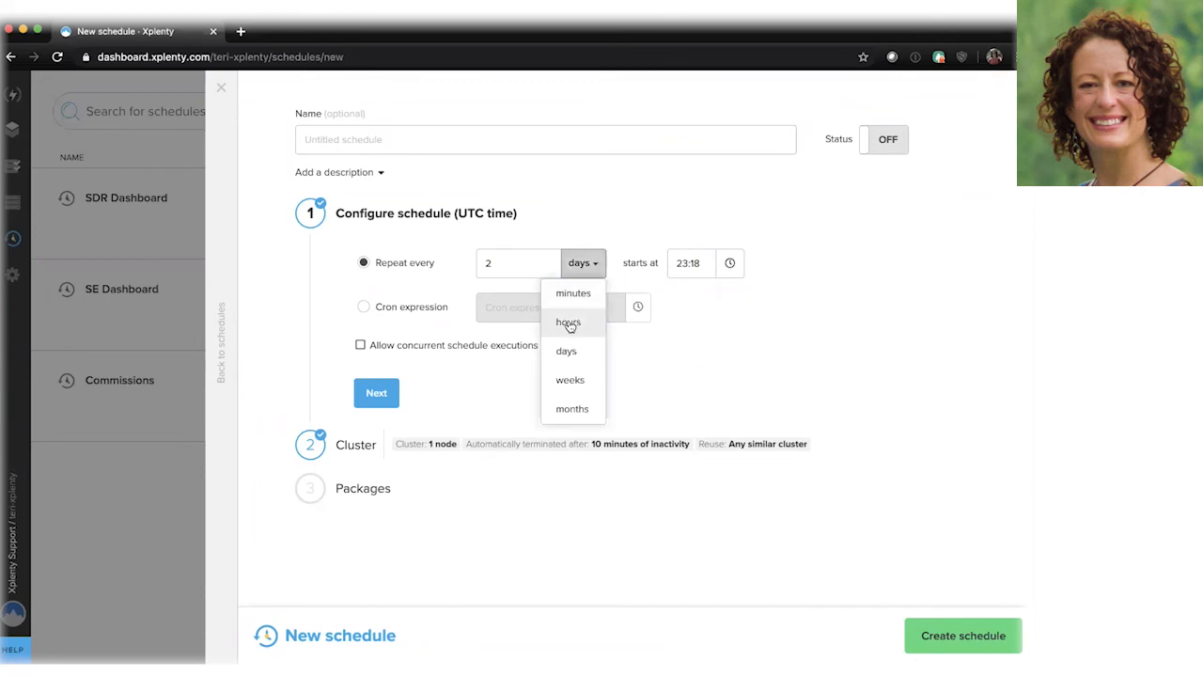
click(569, 321)
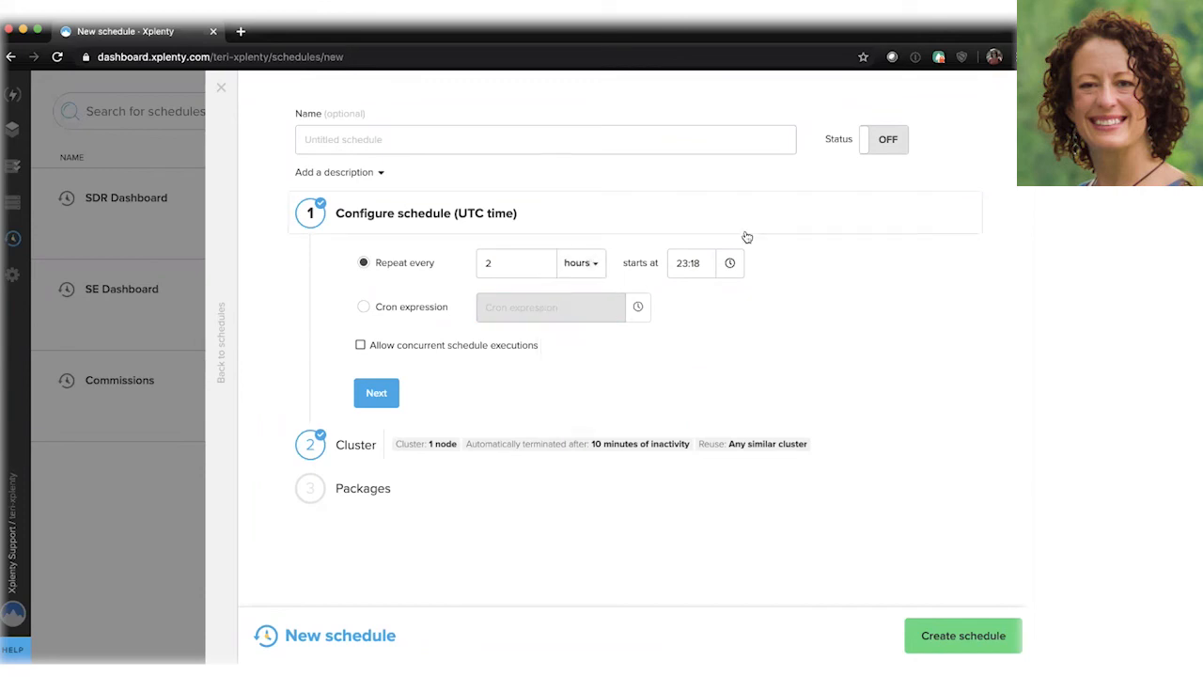
click(376, 394)
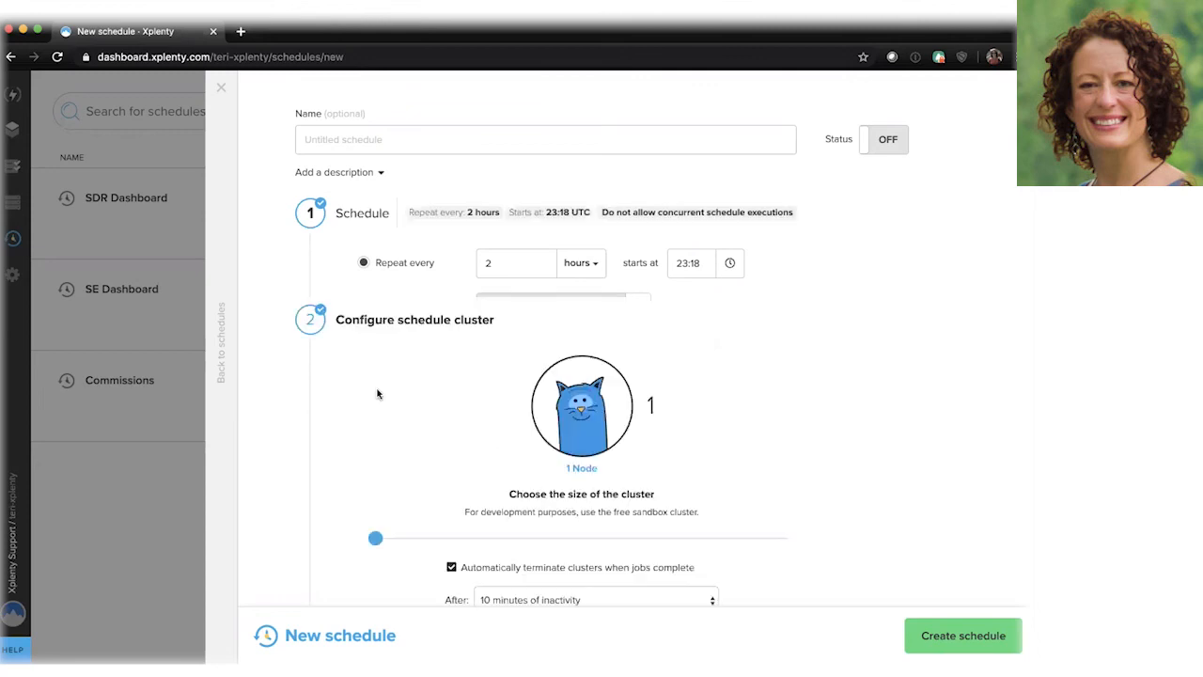
Keep the default cluster settings, add SF Workflow as the package to run, and create the schedule with its status ON
click(429, 457)
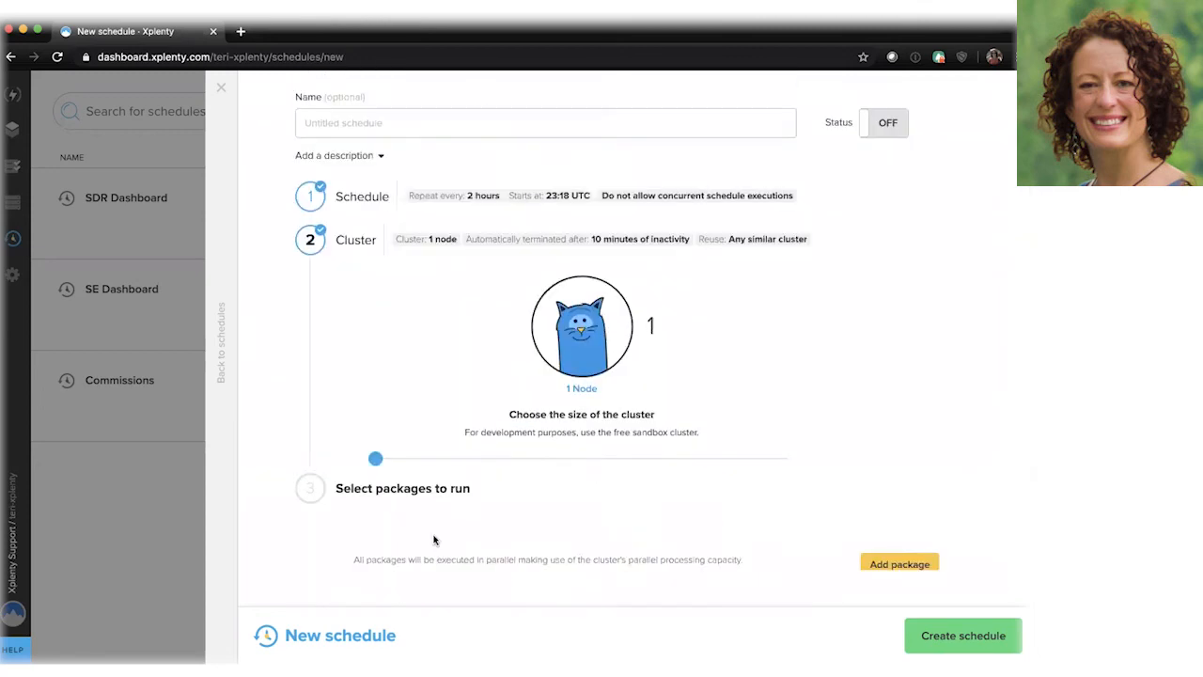
click(899, 375)
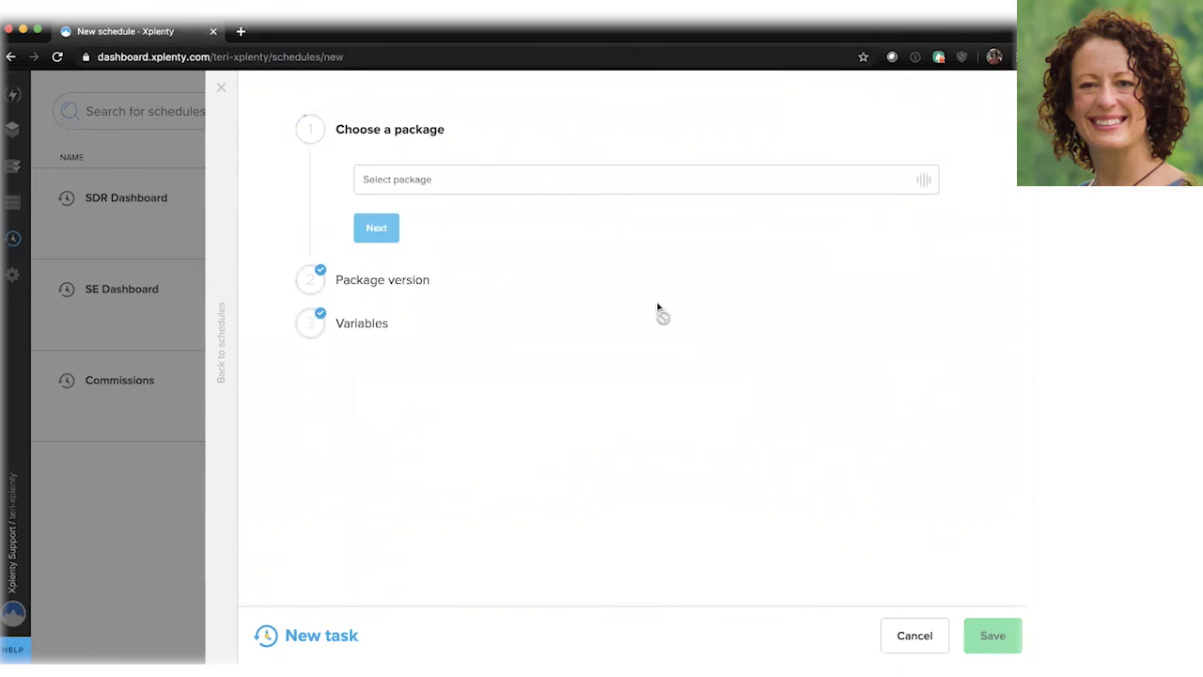
click(634, 185)
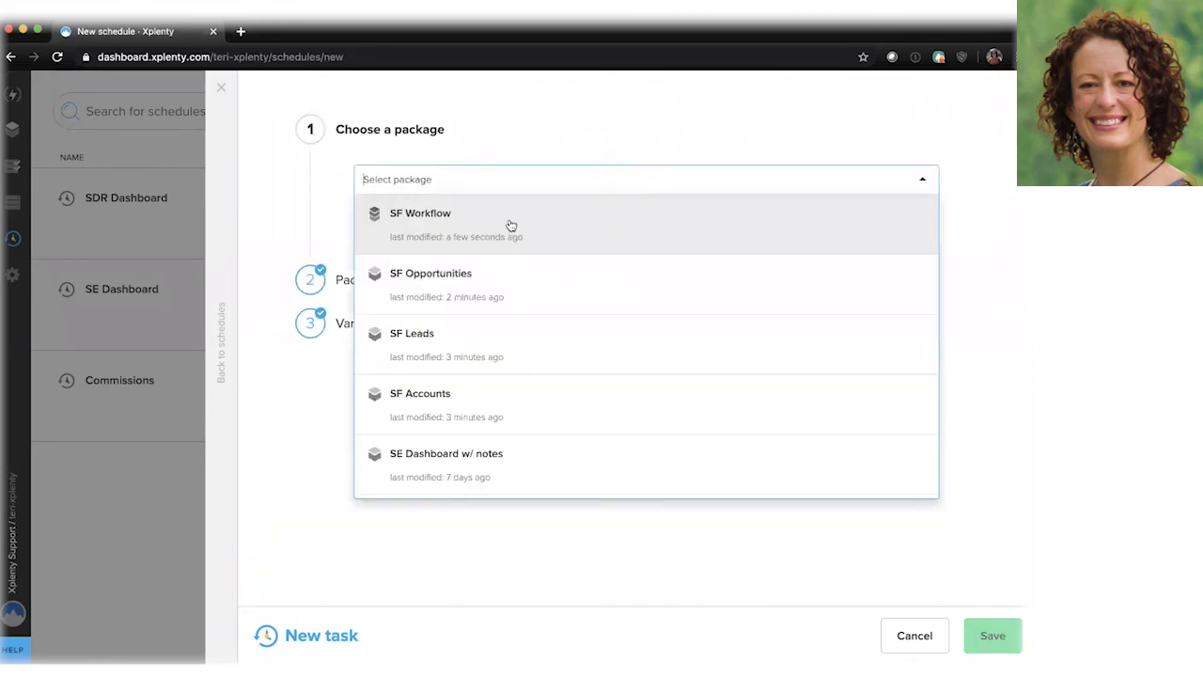
click(464, 225)
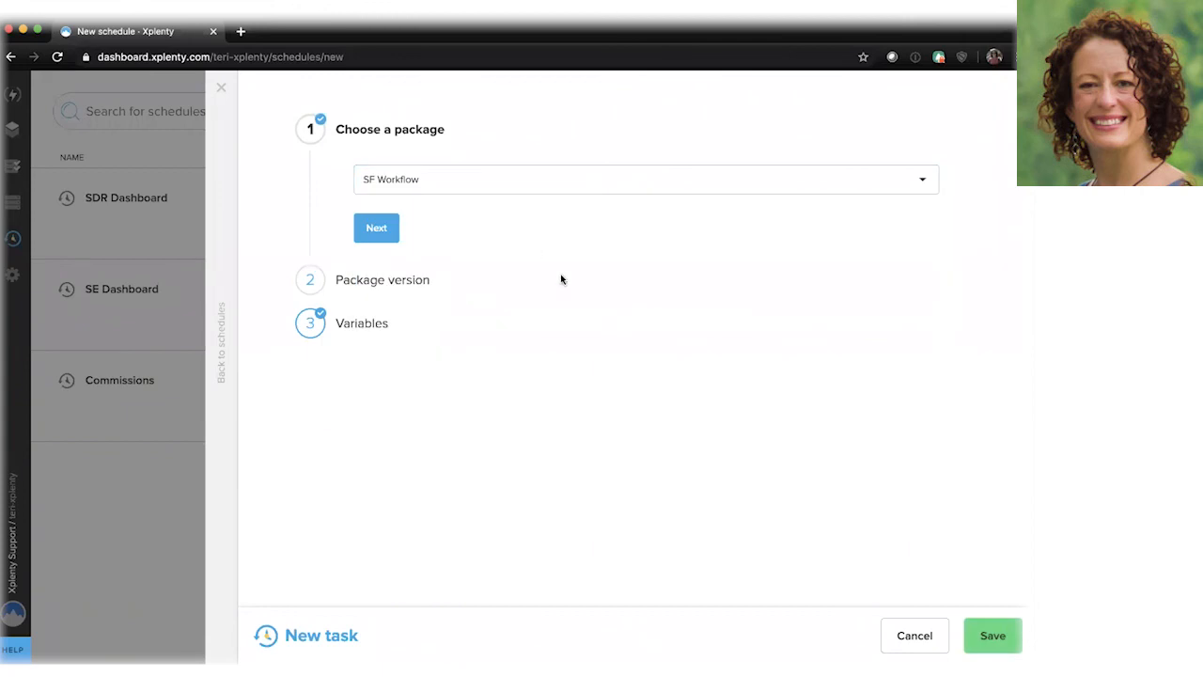
click(993, 635)
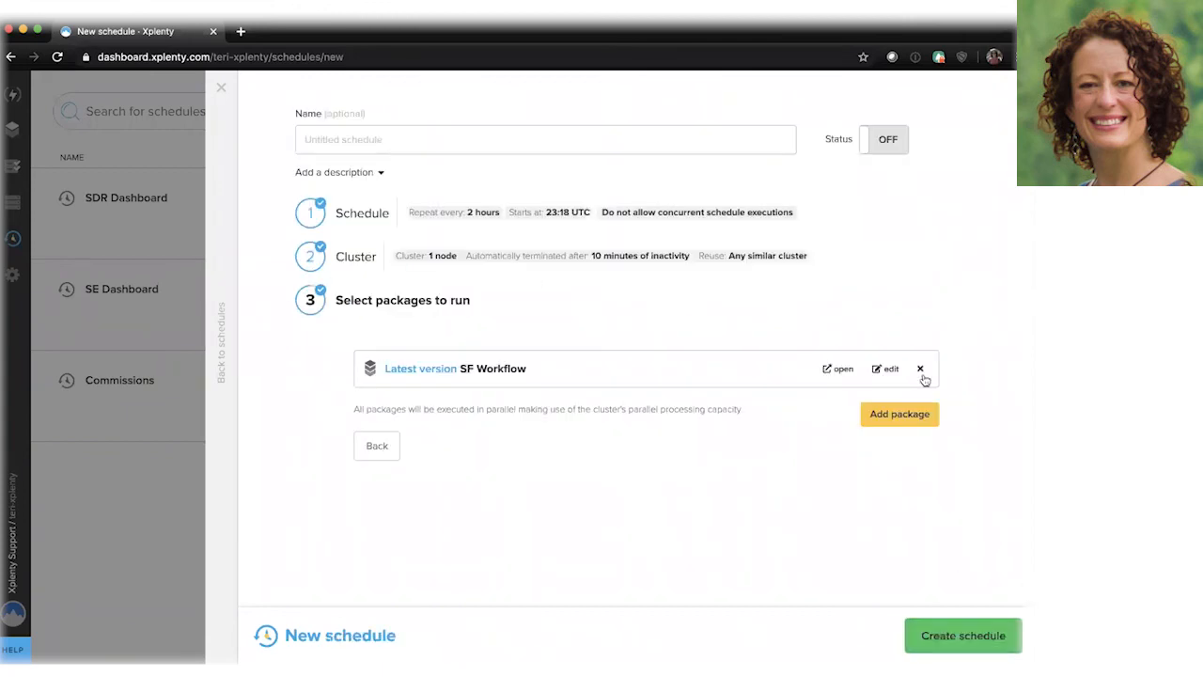
click(882, 142)
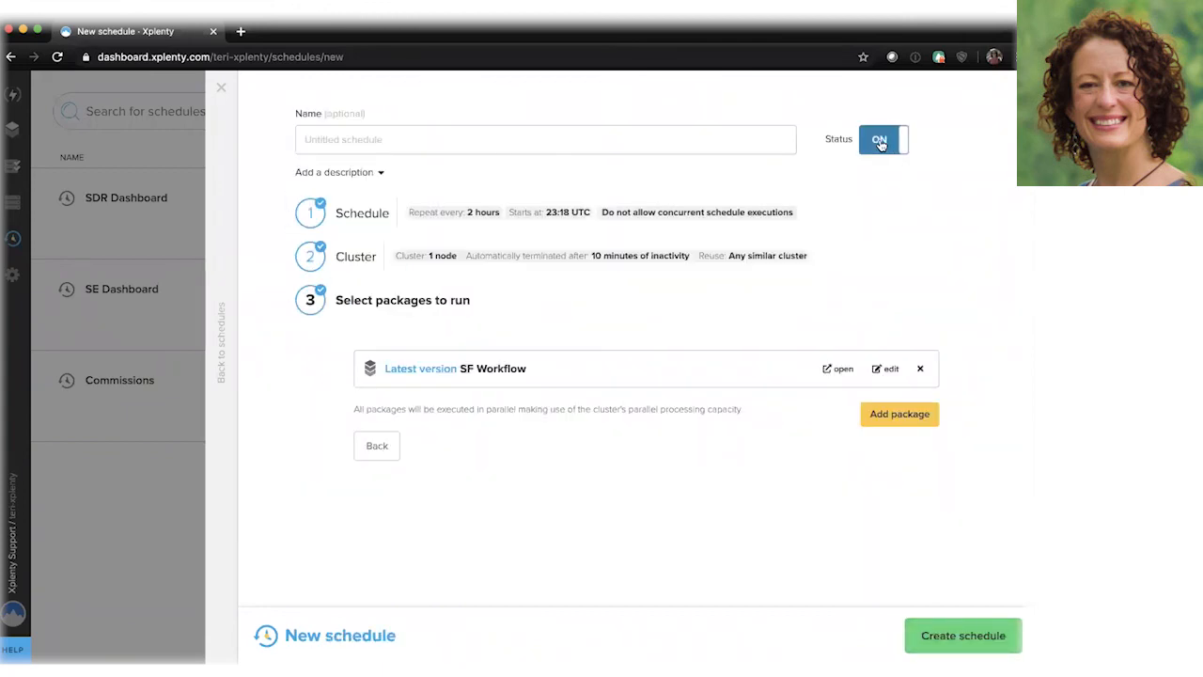
click(975, 634)
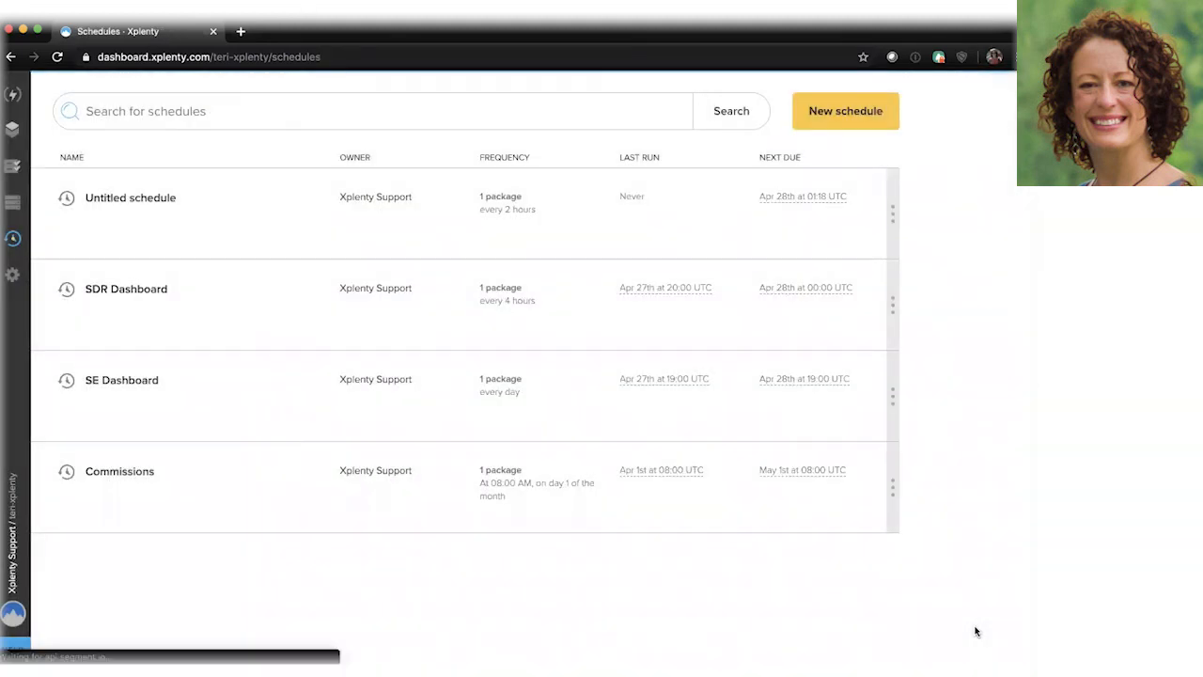